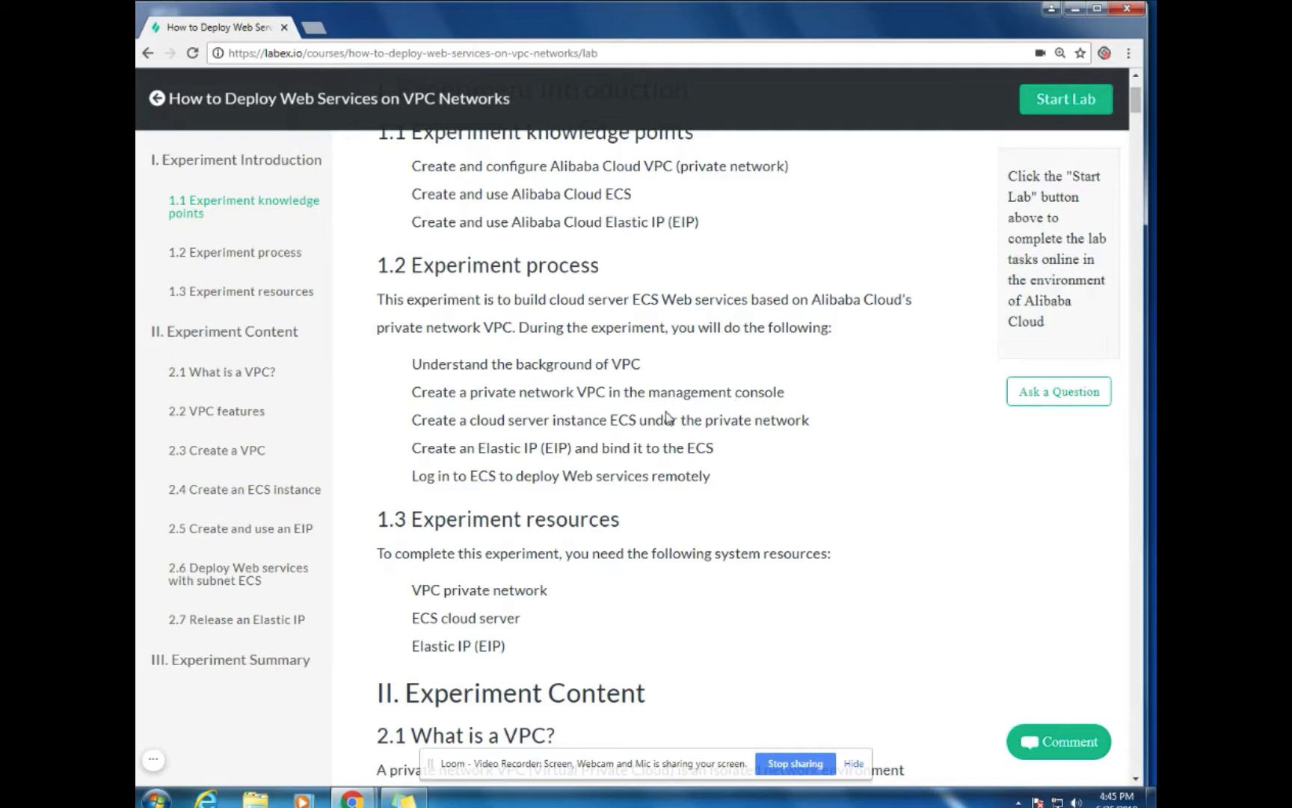
Start the LabEx lab at zero credits and open the Alibaba Cloud console sign-in page
{"action": "scroll", "coordinate": [693, 452], "scroll_direction": "down", "scroll_amount": 1}
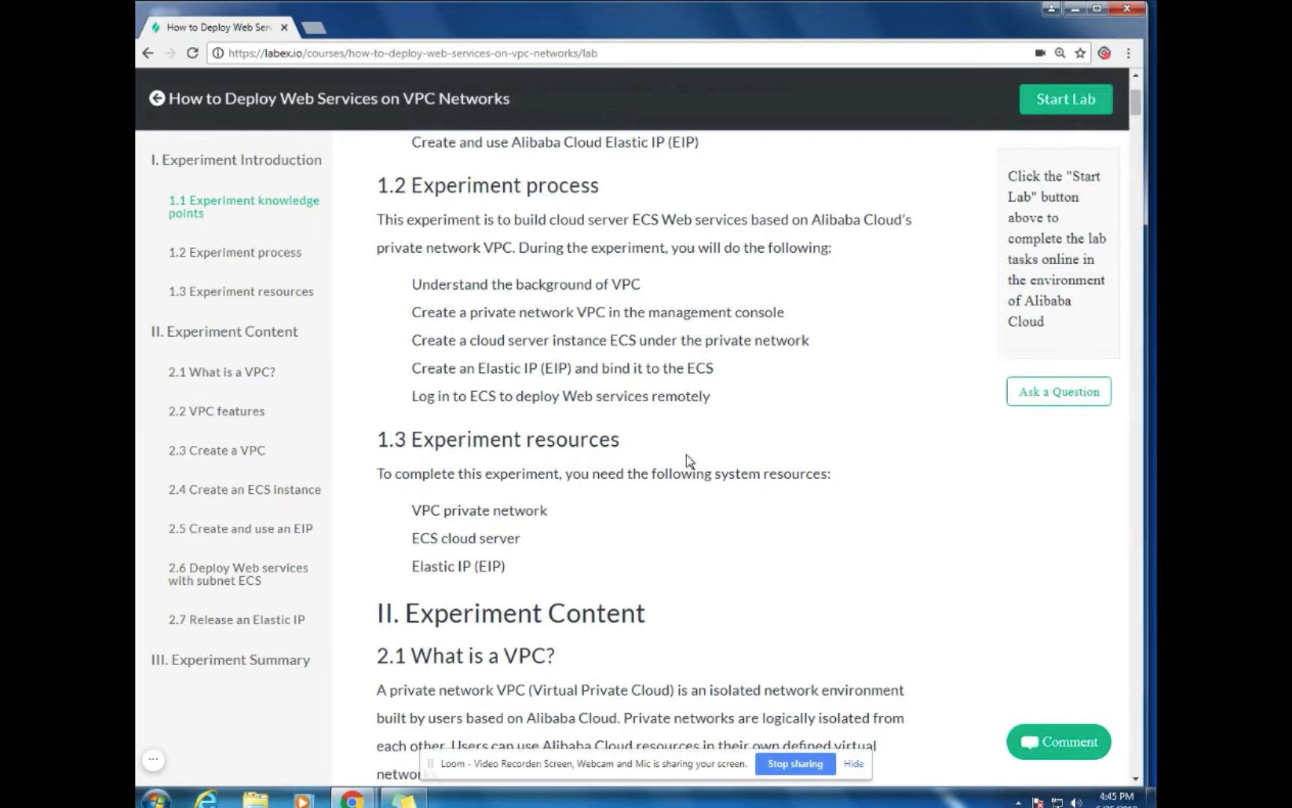
{"action": "scroll", "coordinate": [731, 538], "scroll_direction": "down", "scroll_amount": 1}
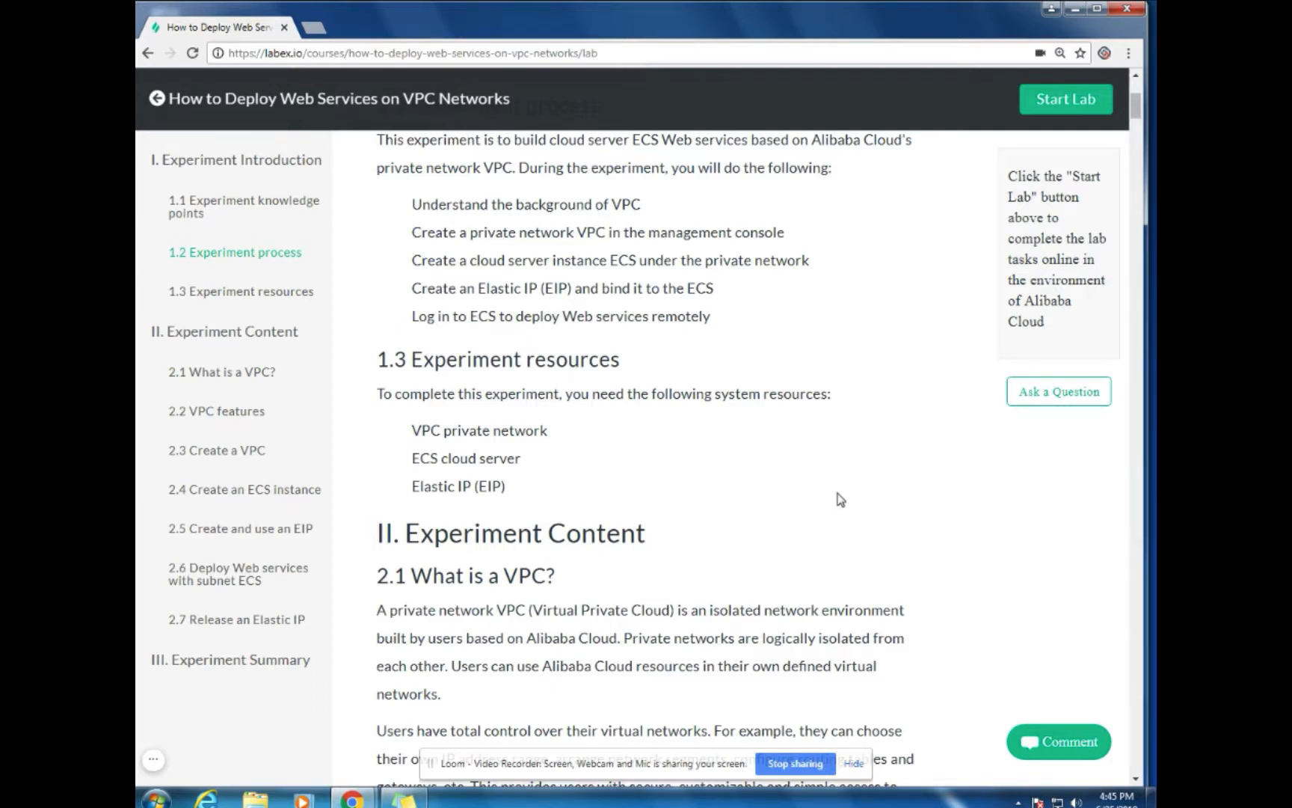
{"action": "mouse_move", "coordinate": [419, 797]}
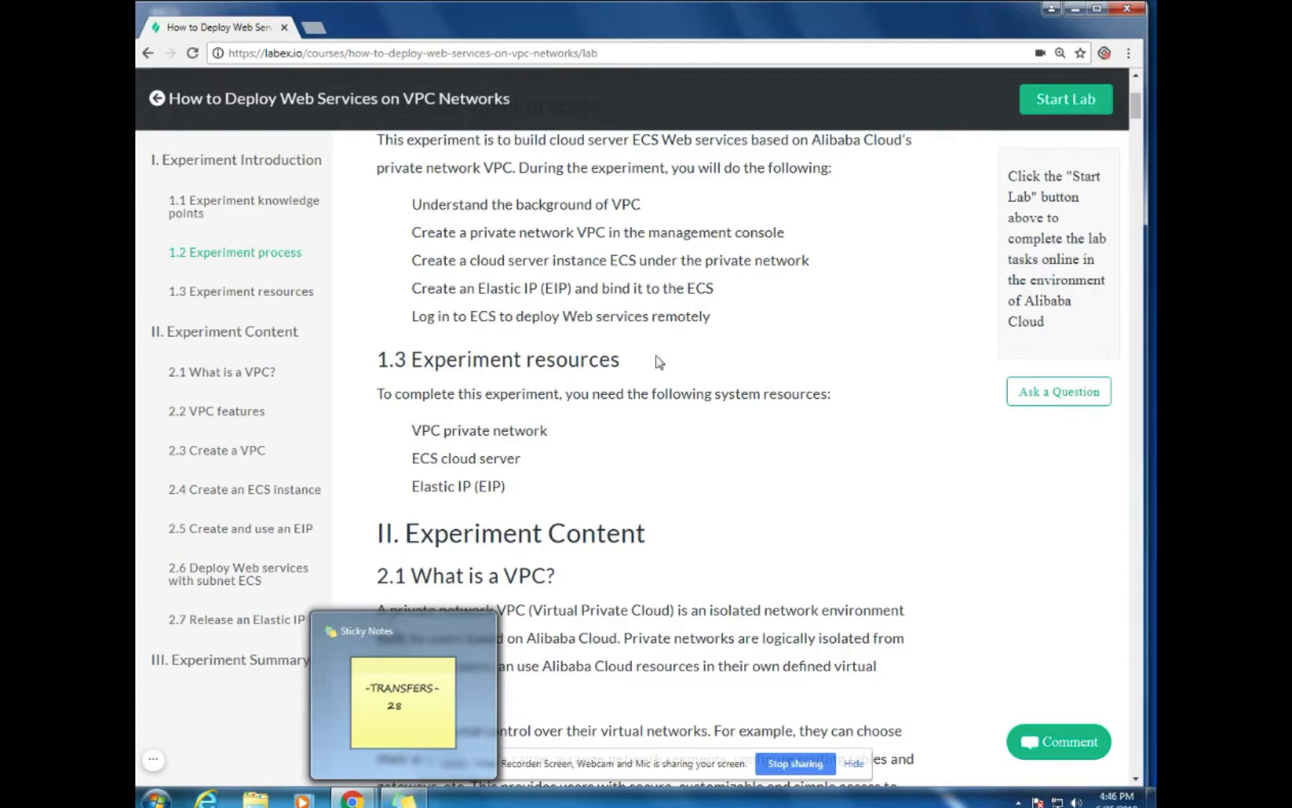
{"action": "left_click", "coordinate": [1065, 100]}
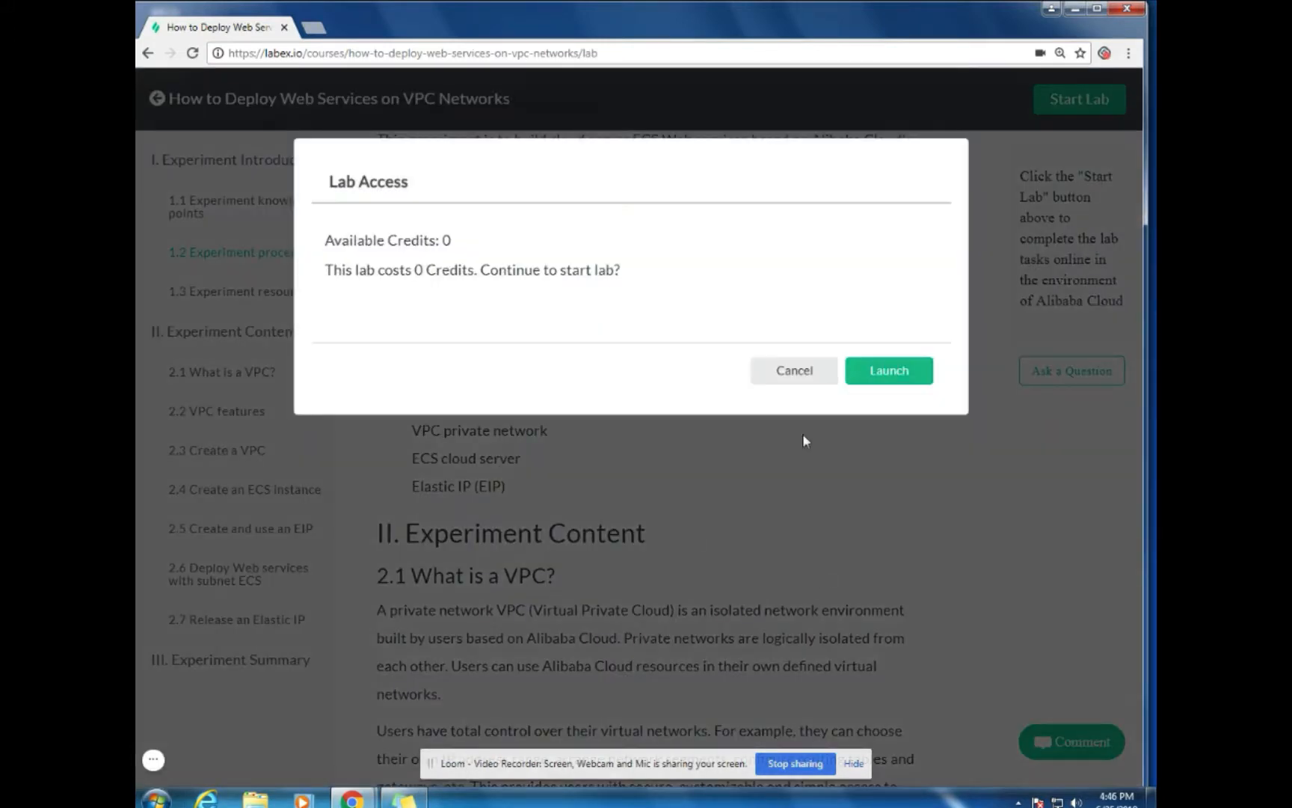
{"action": "left_click", "coordinate": [901, 380]}
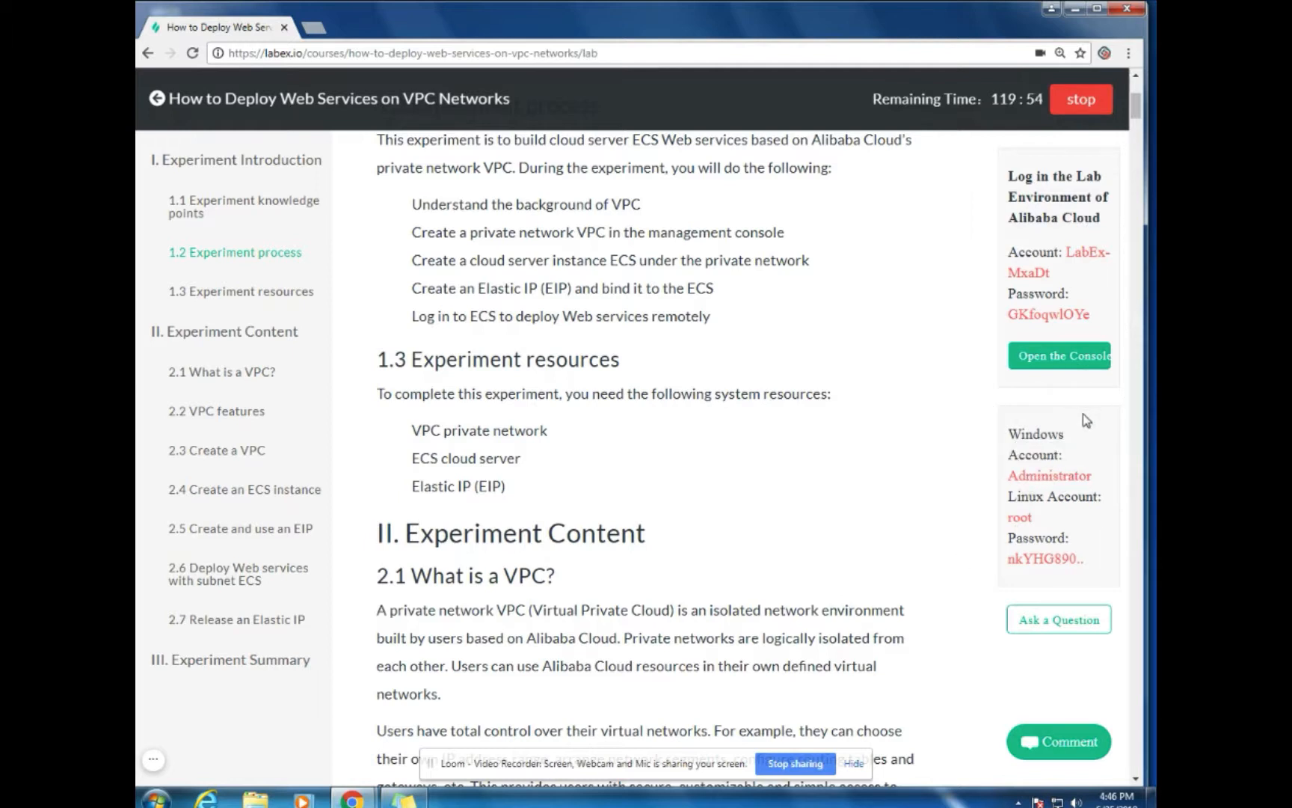
{"action": "left_click", "coordinate": [1061, 357]}
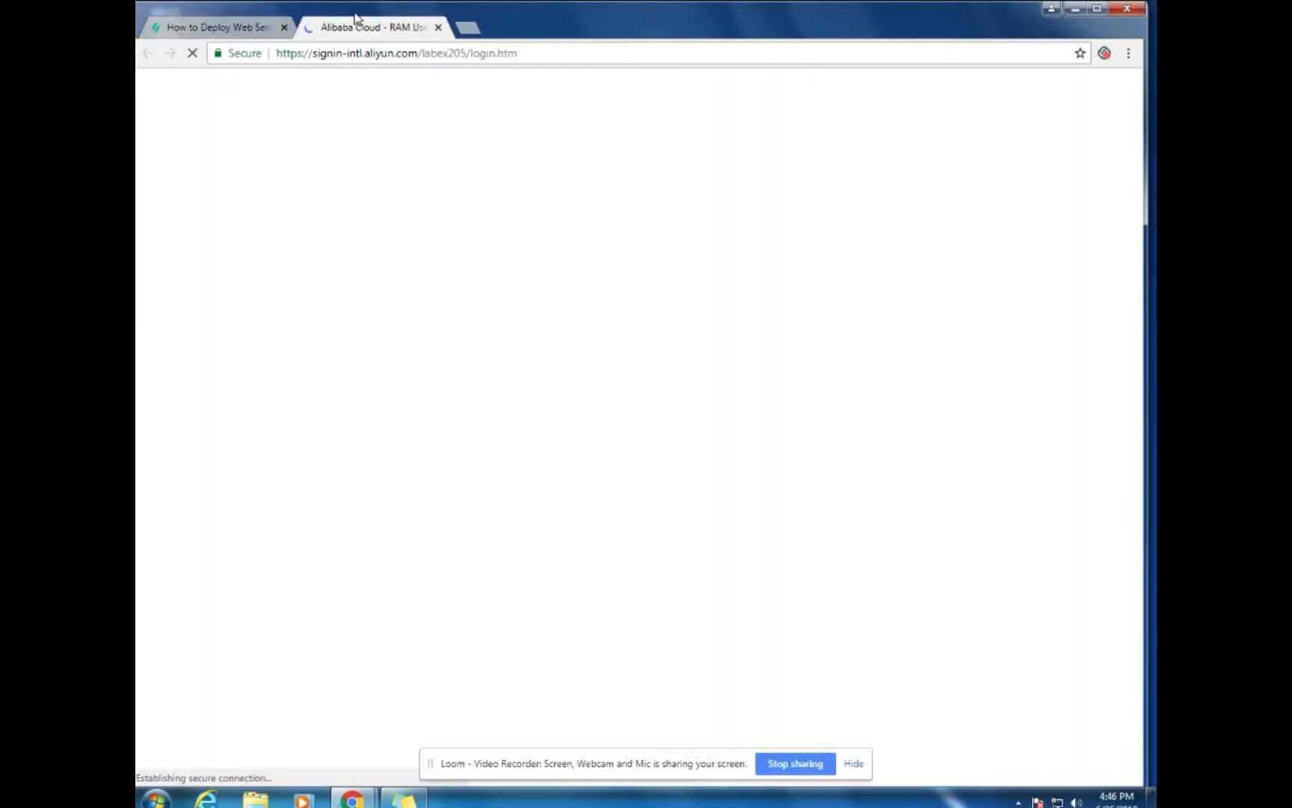
Copy the lab's RAM user name and password into the sign-in form and log on
{"action": "left_click", "coordinate": [230, 26]}
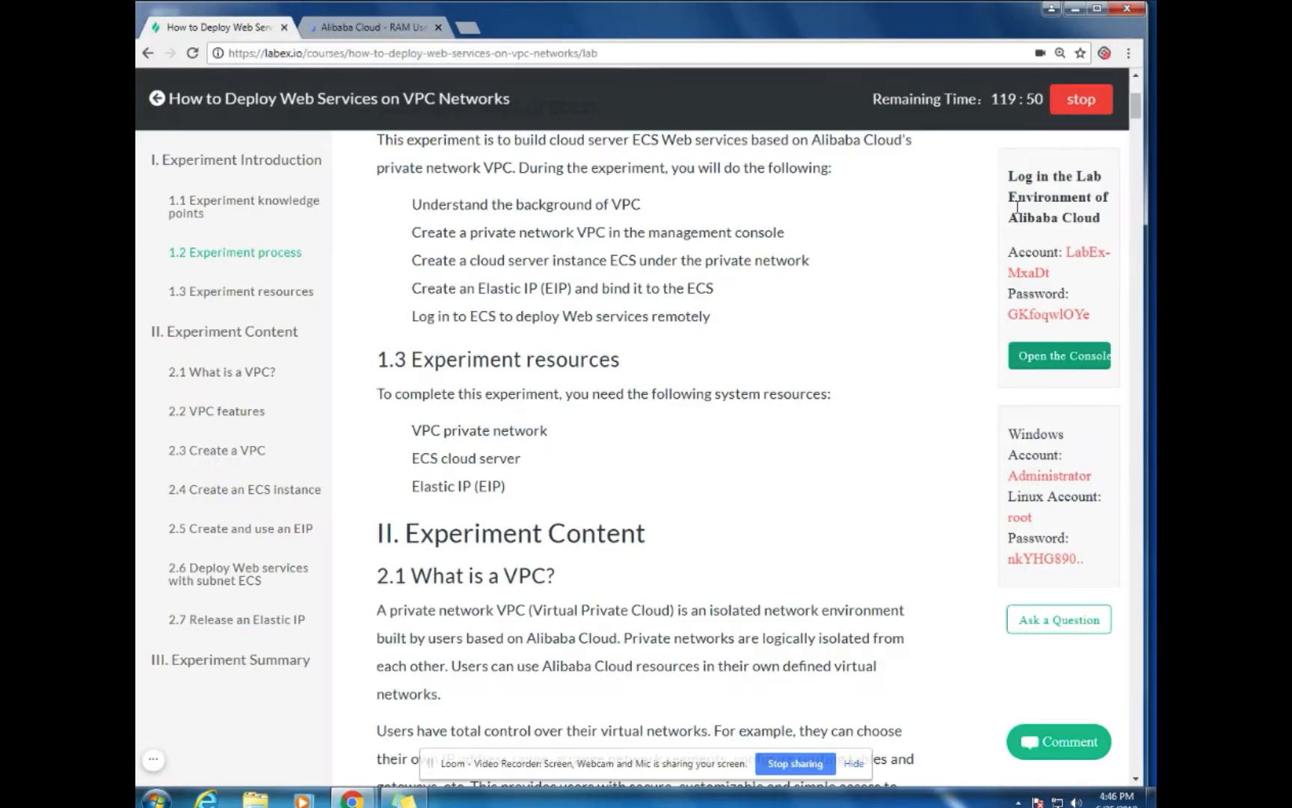
{"action": "left_click", "coordinate": [1088, 258]}
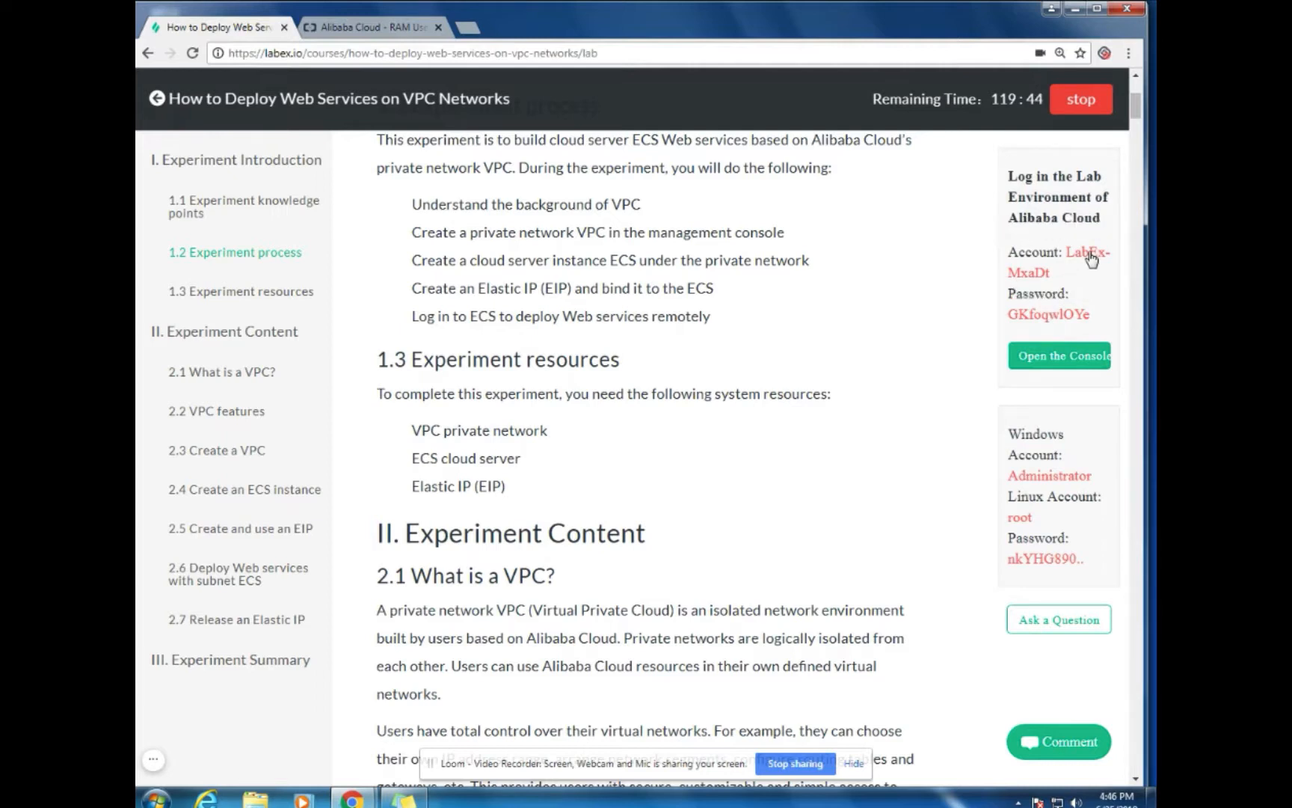
{"action": "left_click", "coordinate": [367, 27]}
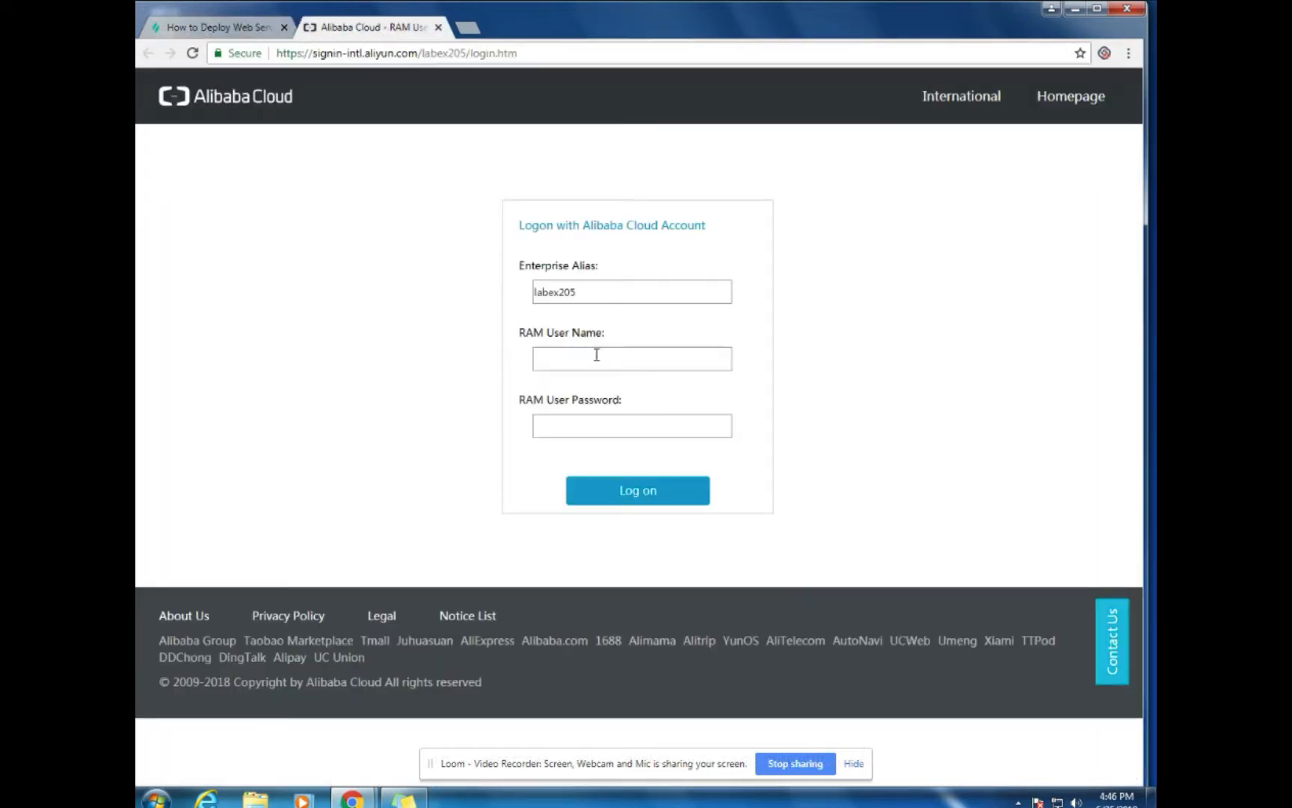
{"action": "left_click", "coordinate": [596, 358]}
{"action": "type", "text": "LabEx-MxaDt"}
{"action": "left_click", "coordinate": [219, 28]}
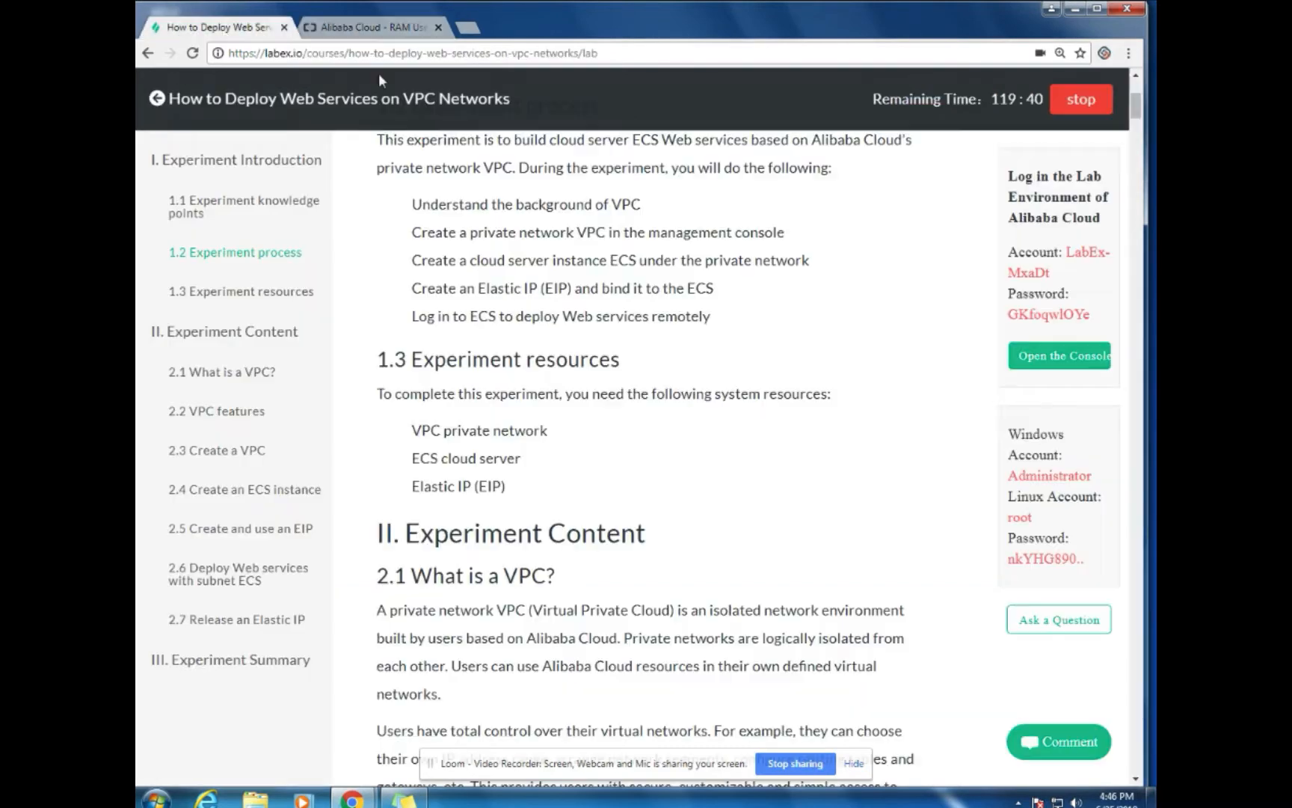
{"action": "left_click", "coordinate": [1023, 323]}
{"action": "left_click", "coordinate": [364, 27]}
{"action": "left_click", "coordinate": [593, 425]}
{"action": "key", "text": "ctrl+v"}
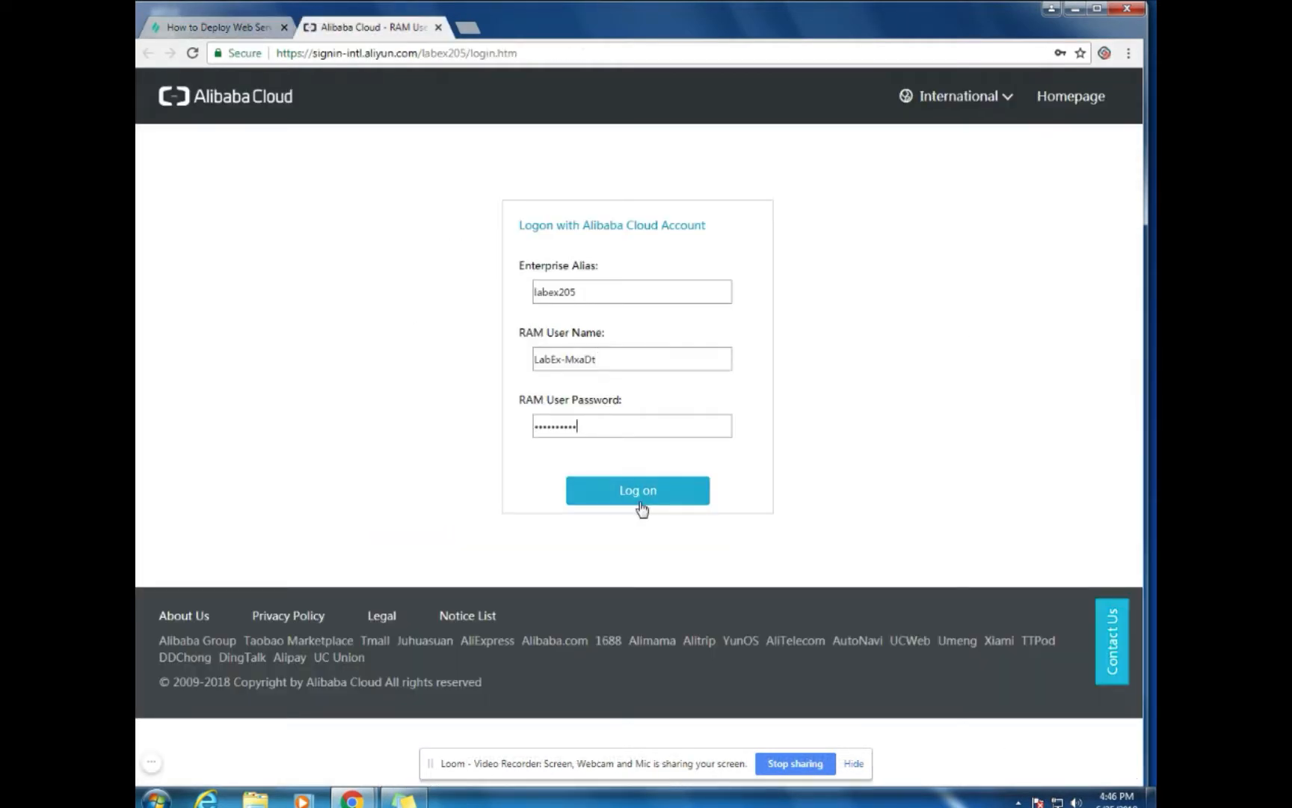
{"action": "left_click", "coordinate": [640, 492]}
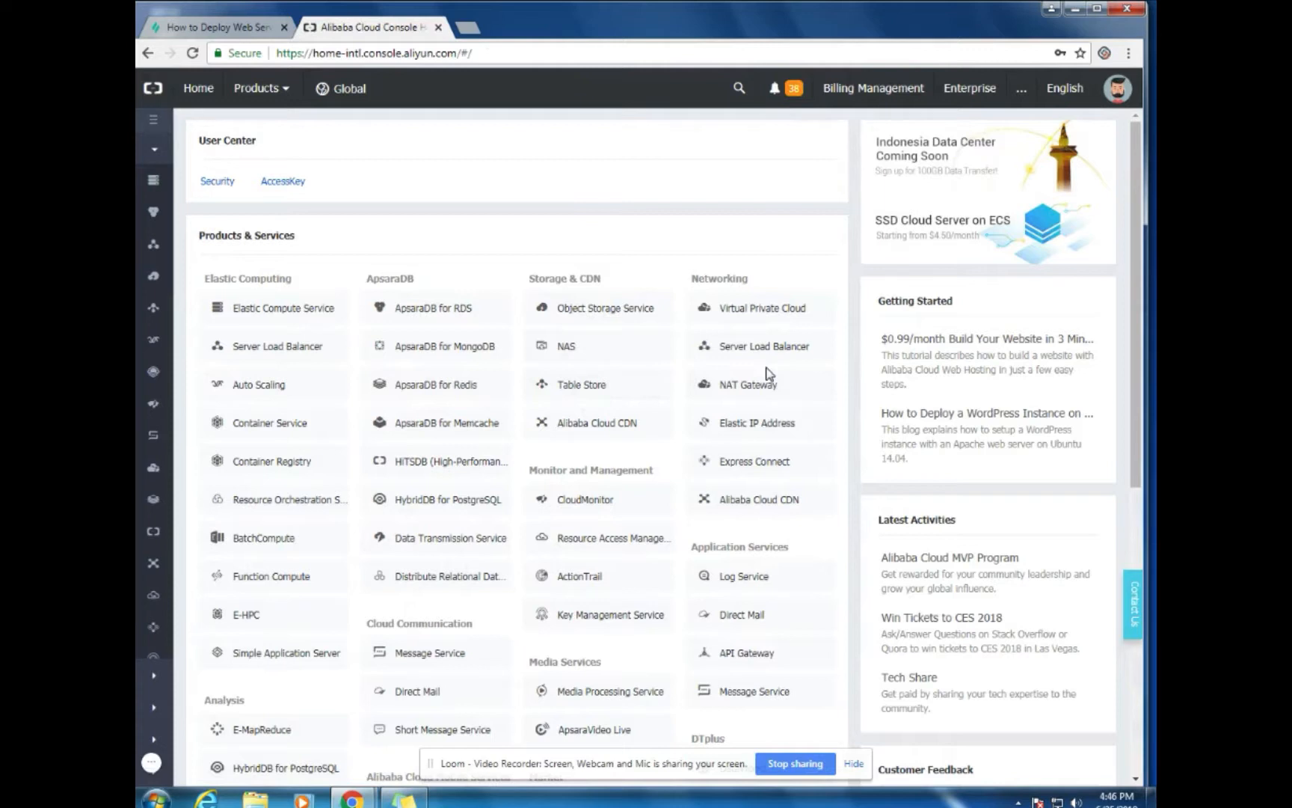
Open Virtual Private Cloud, switch the region to US (Silicon Valley), and start a new VPC
{"action": "left_click", "coordinate": [774, 320]}
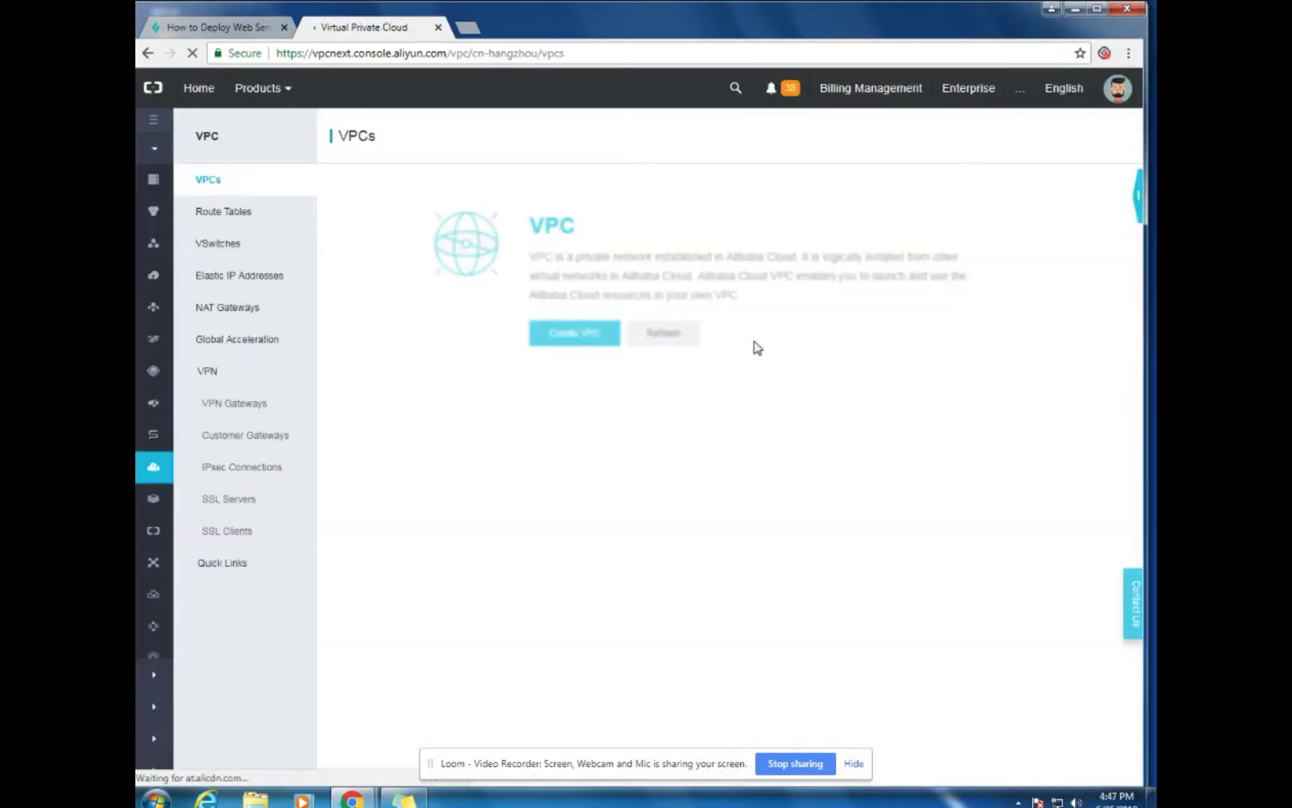
{"action": "left_click", "coordinate": [414, 109]}
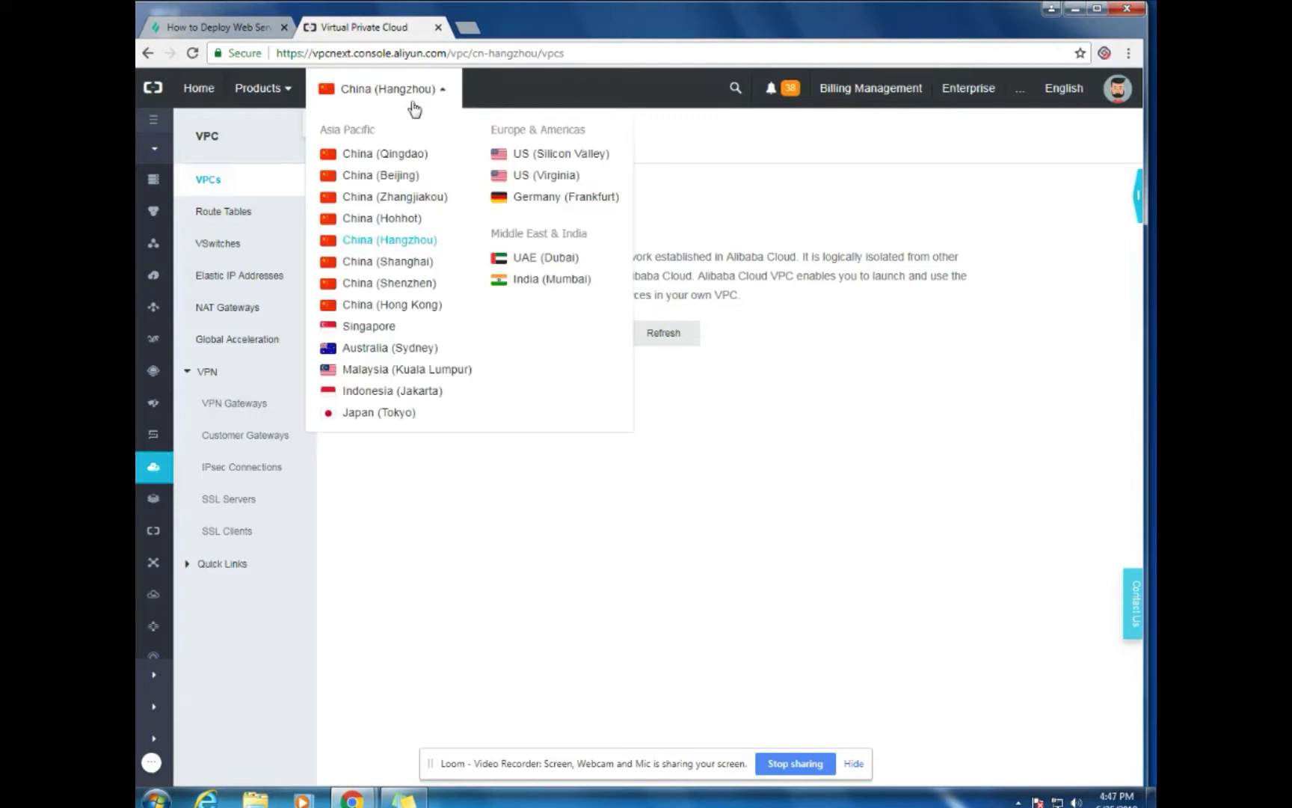
{"action": "left_click", "coordinate": [542, 157]}
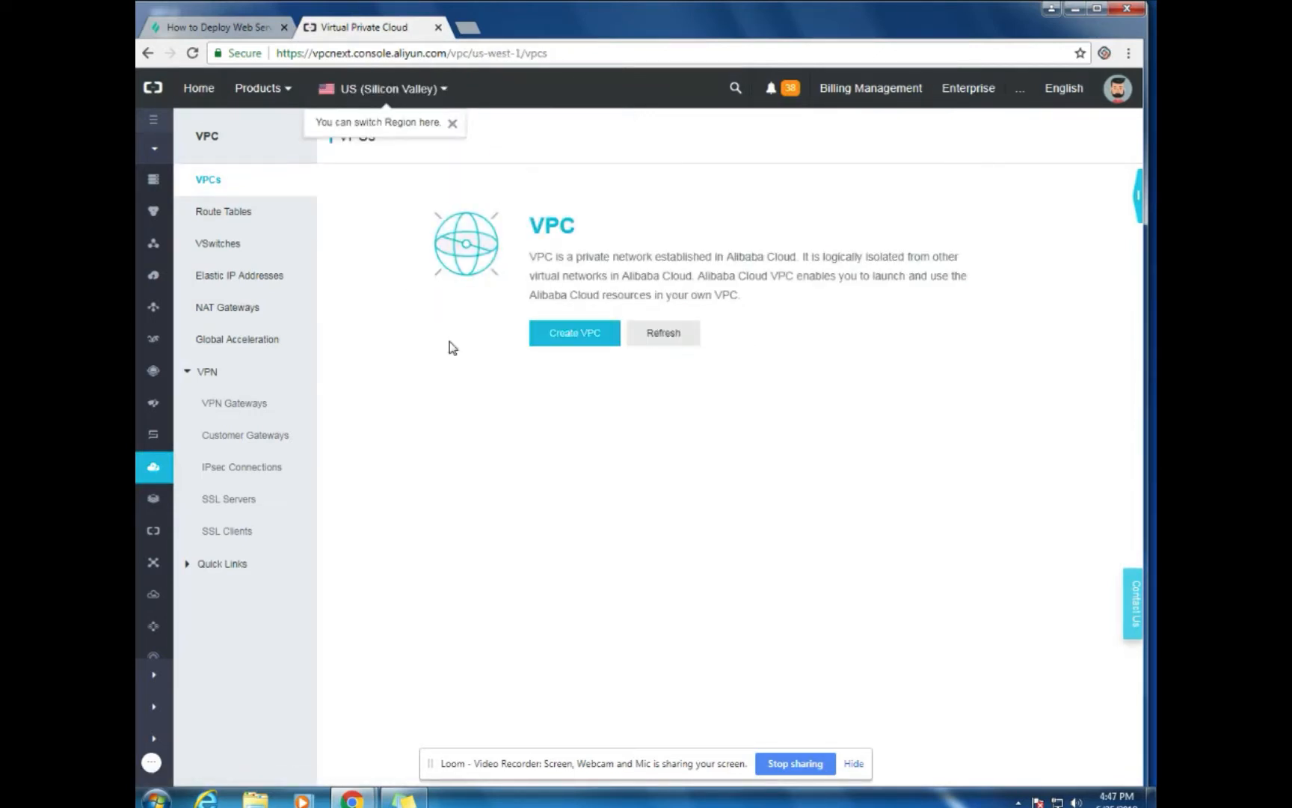
{"action": "left_click", "coordinate": [580, 342]}
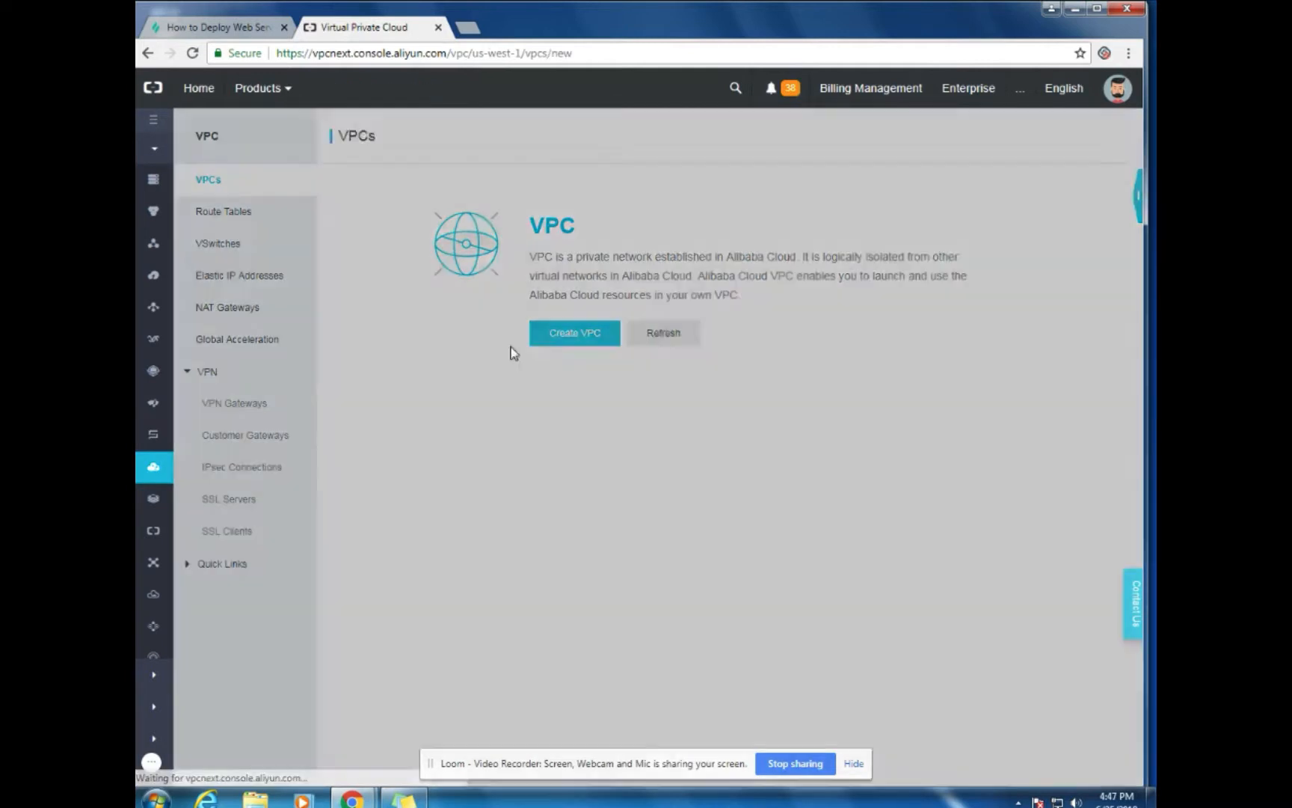
Name the VPC aliyun-vpc, add VSwitch-1 in USA West 1 Zone A, and confirm creation
{"action": "left_click", "coordinate": [889, 263]}
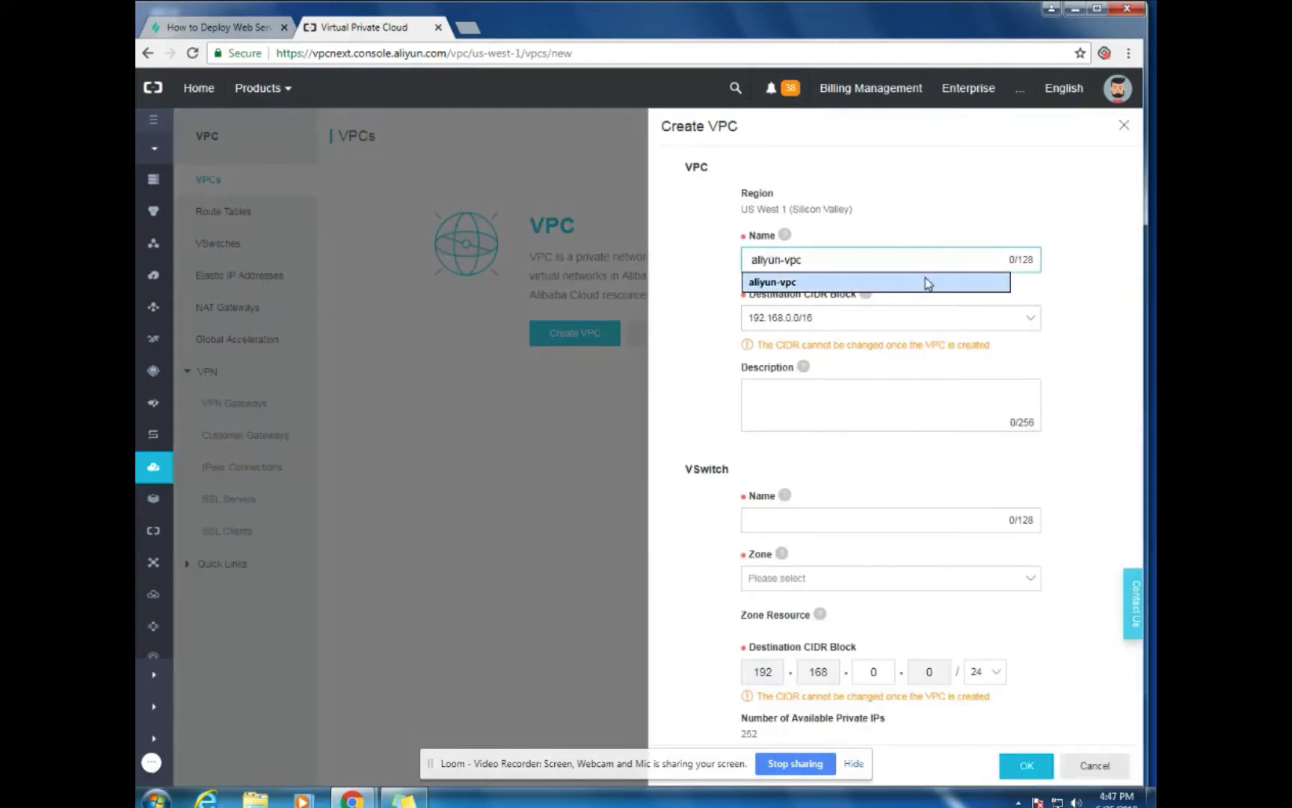
{"action": "left_click", "coordinate": [895, 284]}
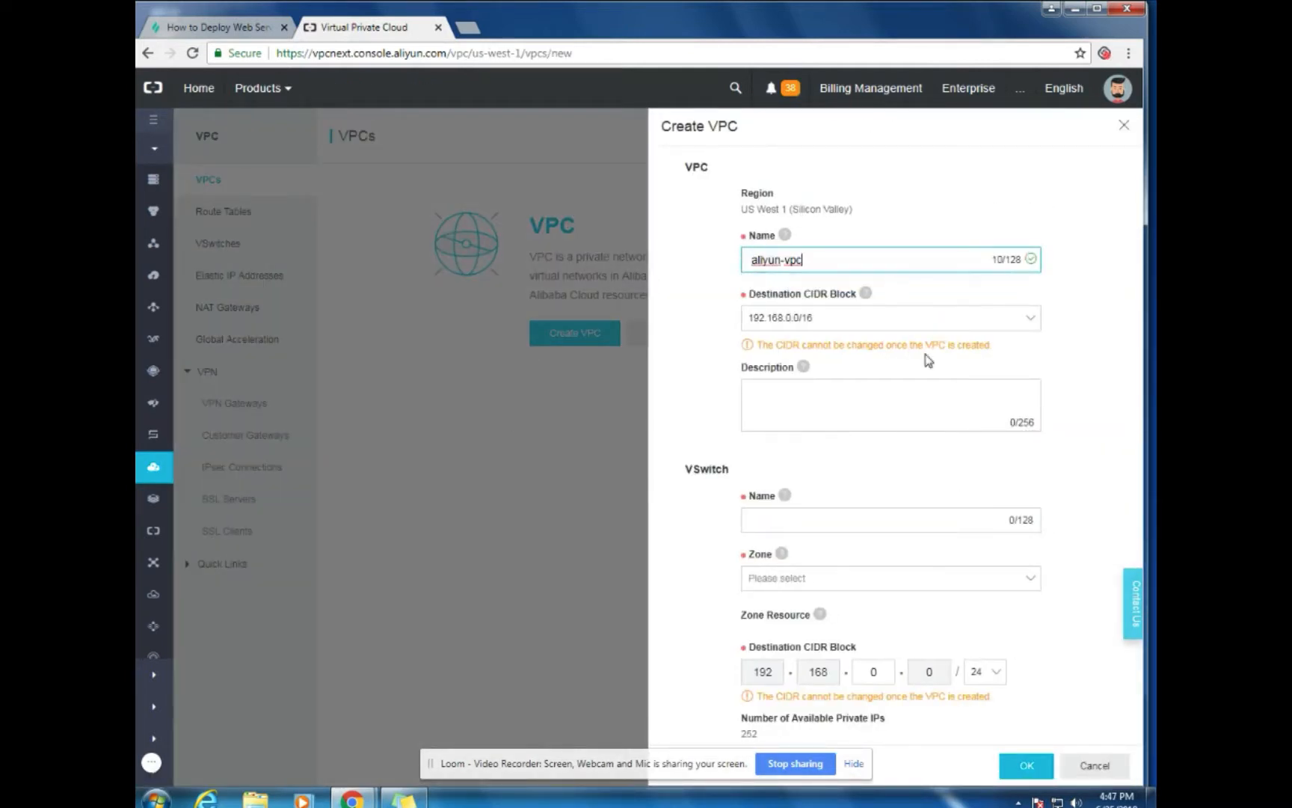
{"action": "scroll", "coordinate": [1062, 479], "scroll_direction": "down", "scroll_amount": 2}
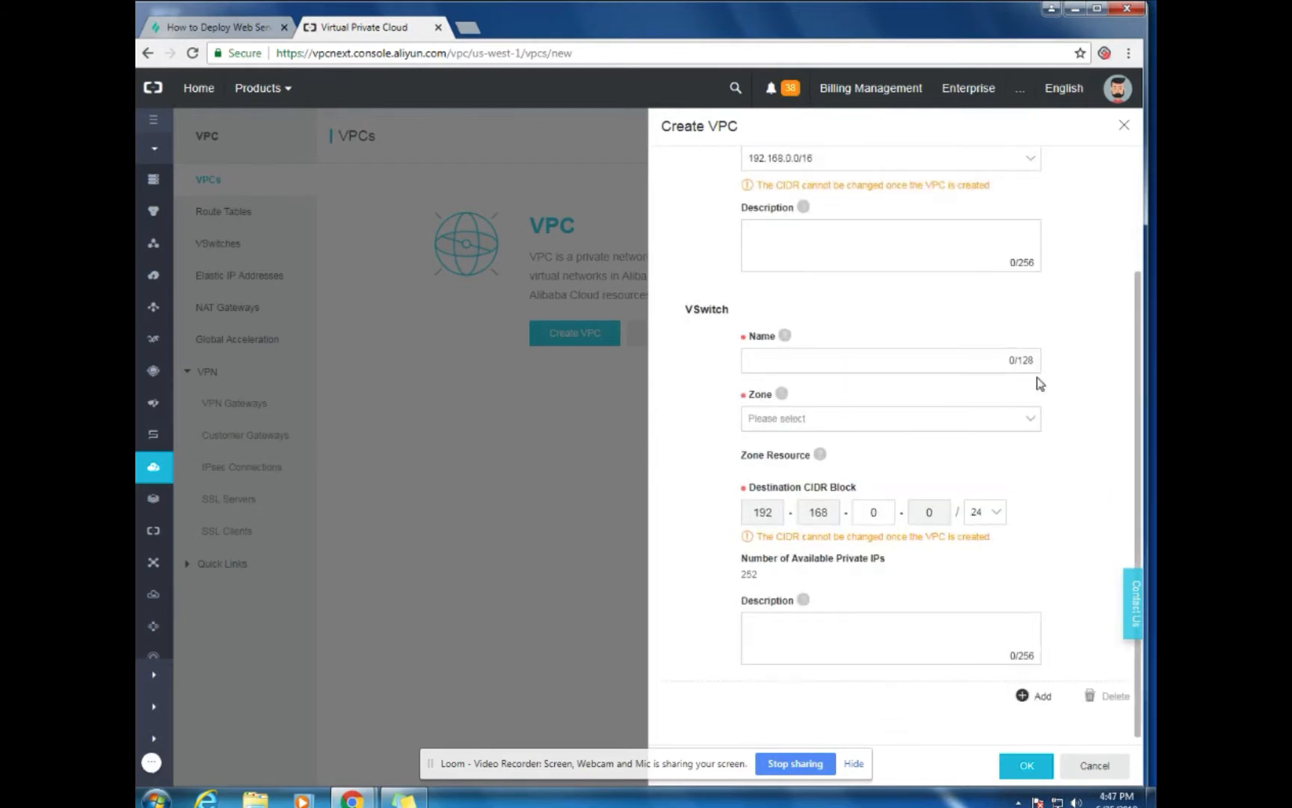
{"action": "left_click", "coordinate": [975, 366]}
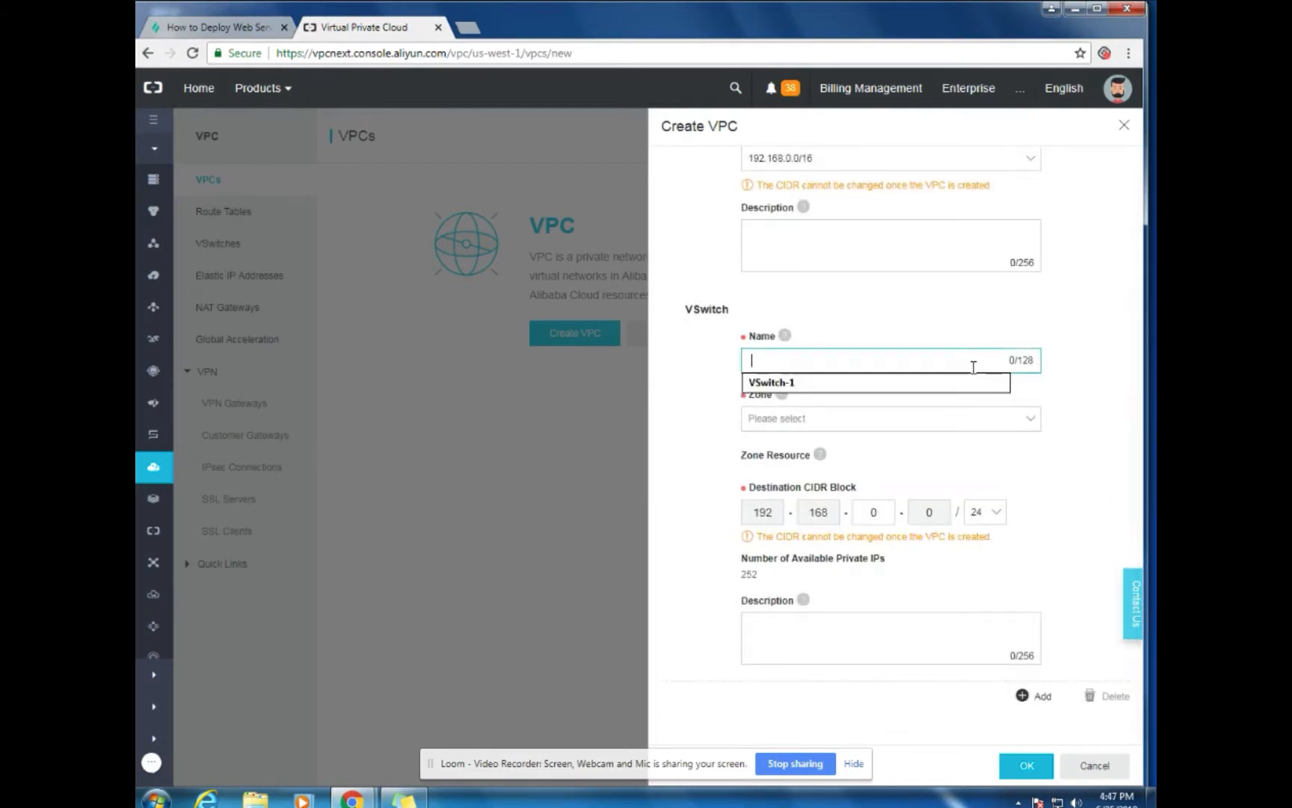
{"action": "left_click", "coordinate": [914, 385]}
{"action": "left_click", "coordinate": [1019, 423]}
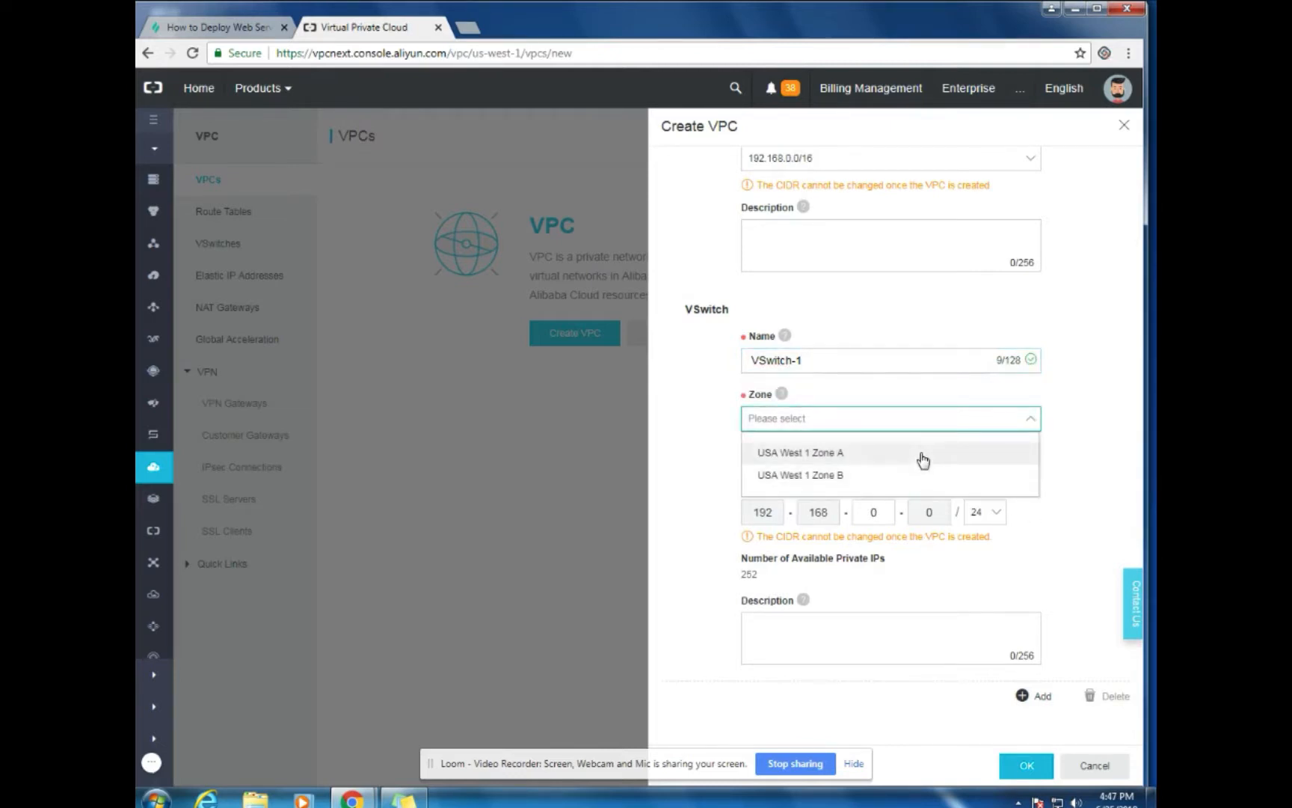
{"action": "left_click", "coordinate": [922, 460]}
{"action": "scroll", "coordinate": [1084, 522], "scroll_direction": "down", "scroll_amount": 1}
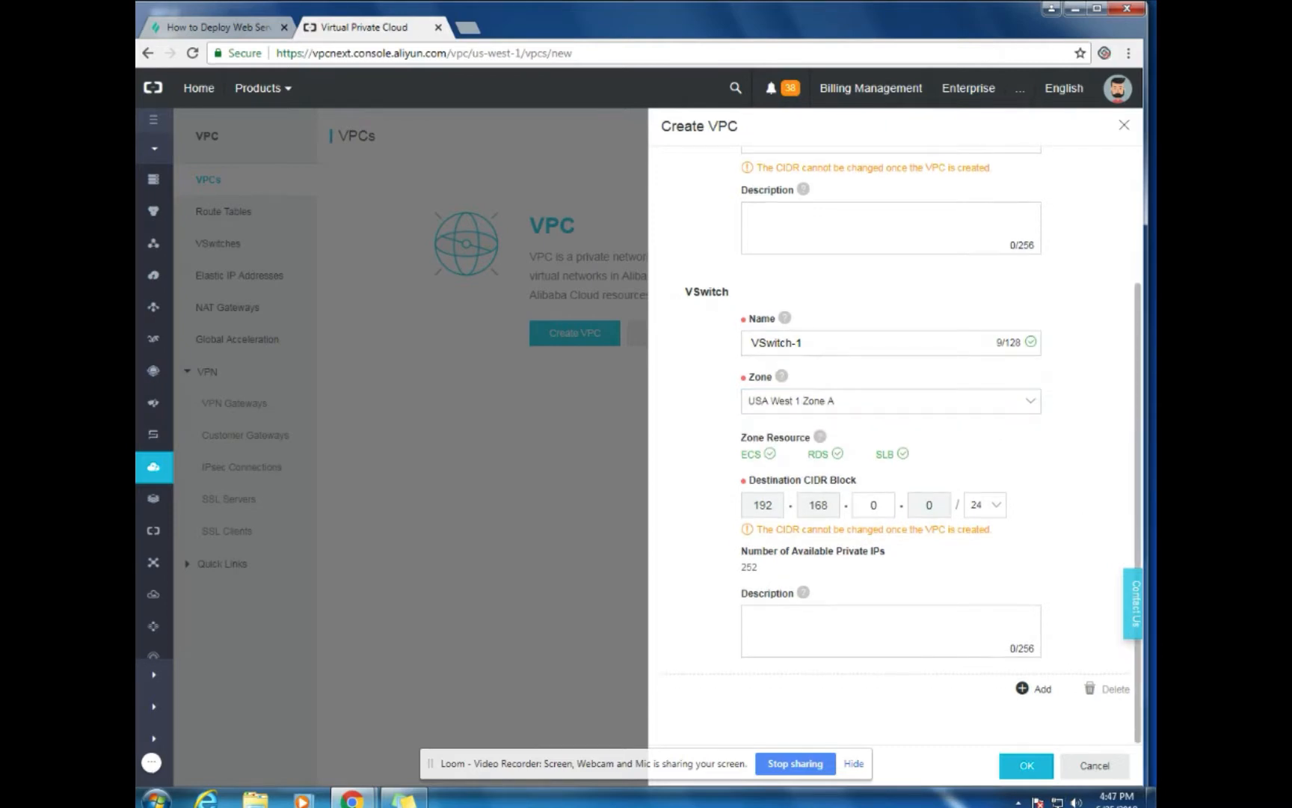
{"action": "left_click", "coordinate": [1027, 764]}
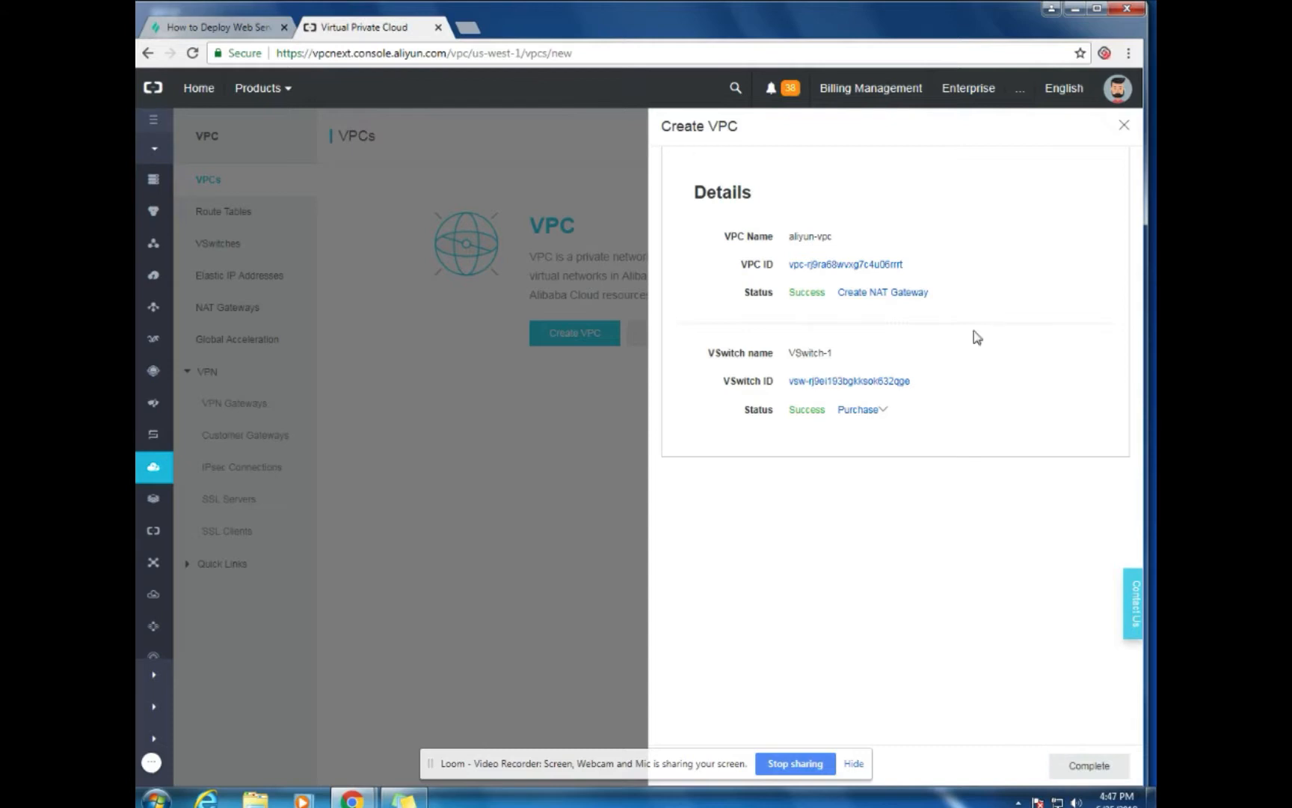
{"action": "left_click", "coordinate": [1089, 765]}
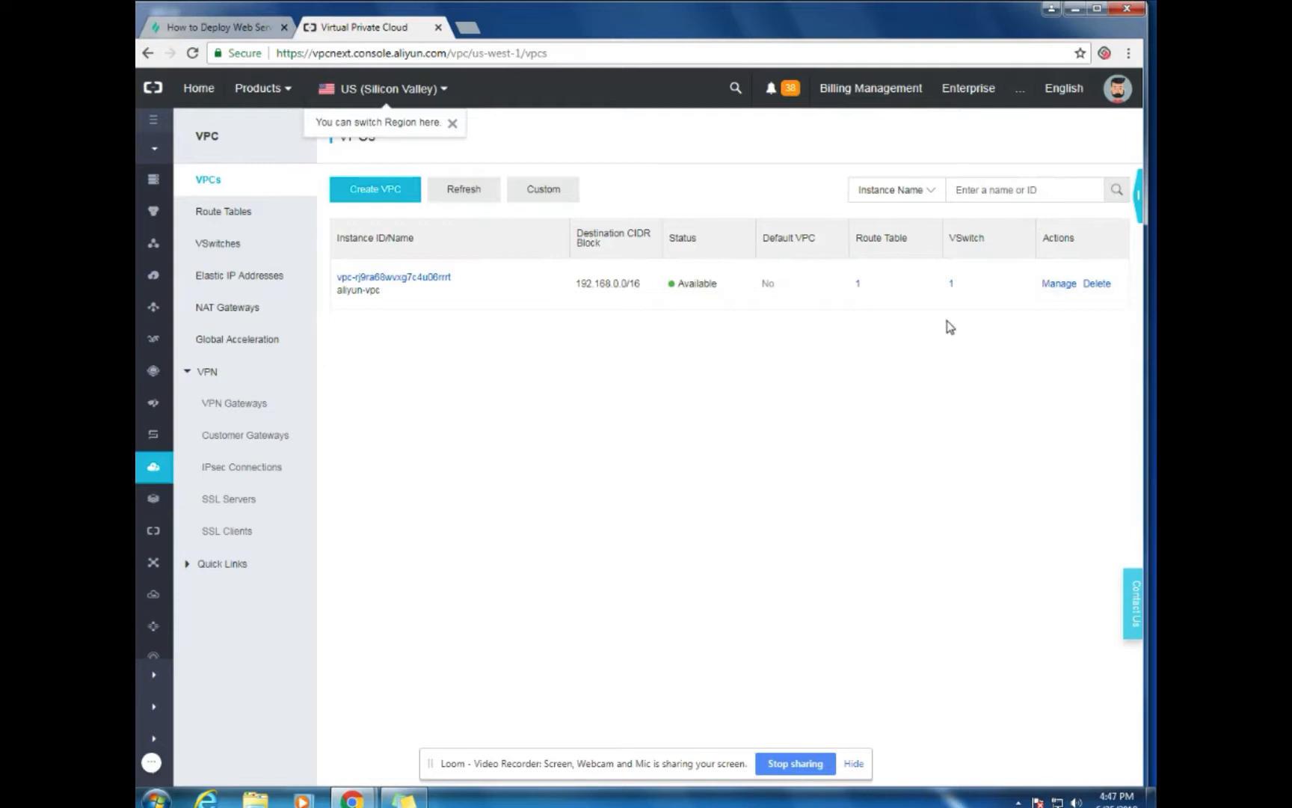
Open the Elastic Compute Service console and show its empty Instances list
{"action": "left_click", "coordinate": [1056, 285]}
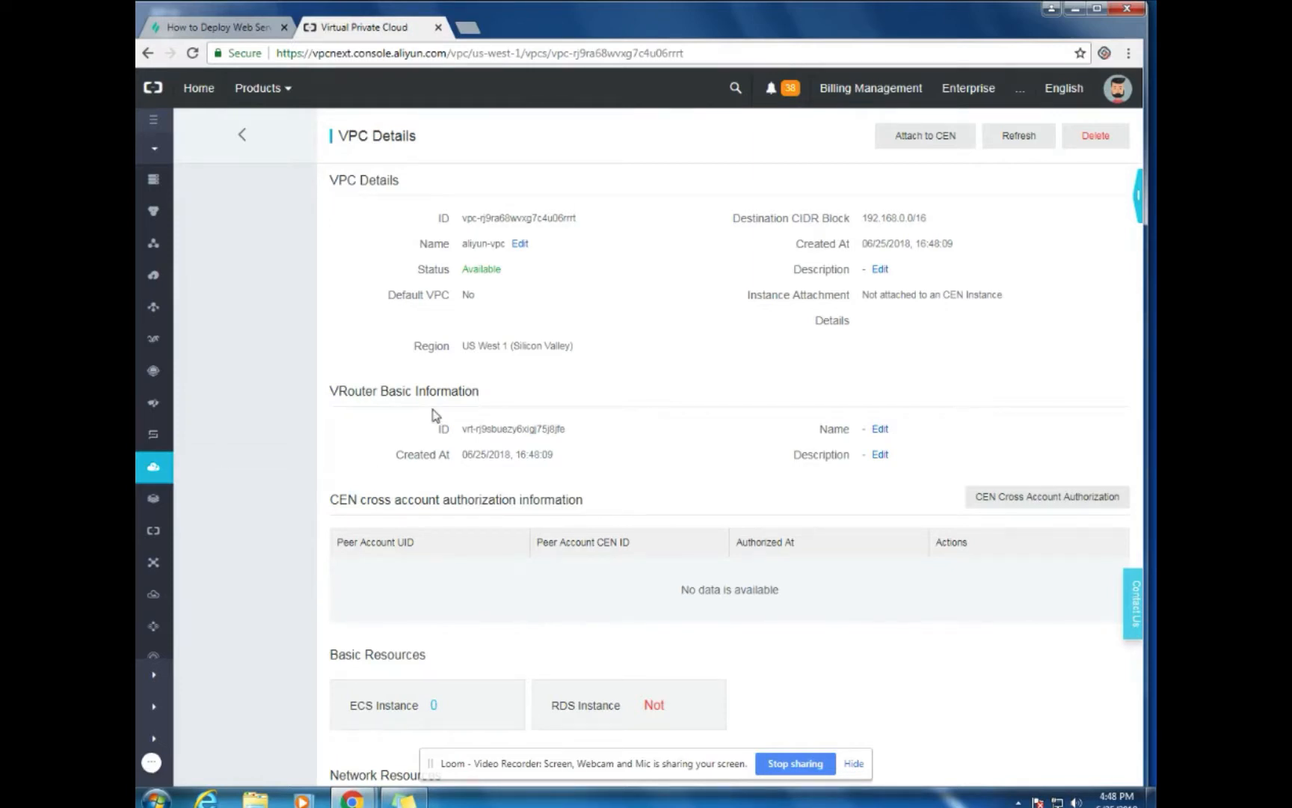
{"action": "left_click", "coordinate": [288, 91]}
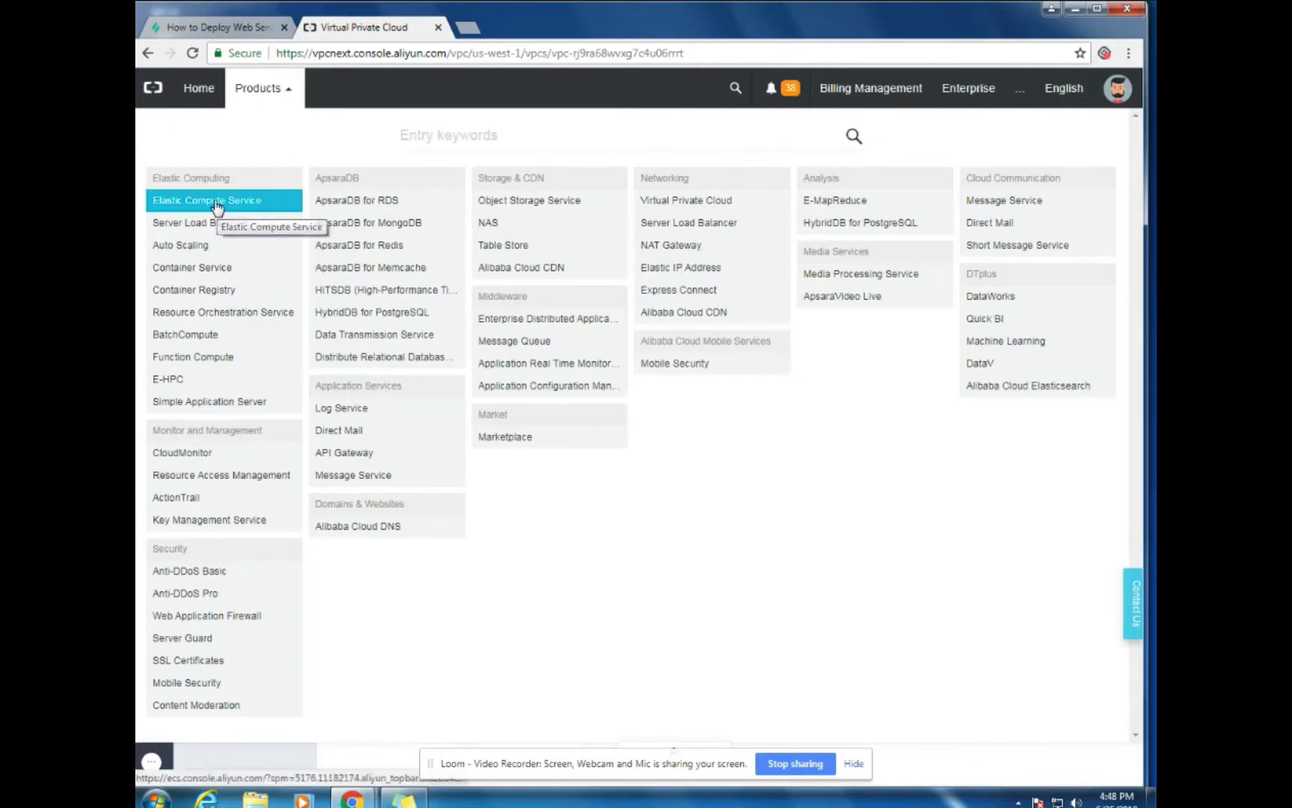
{"action": "left_click", "coordinate": [217, 202]}
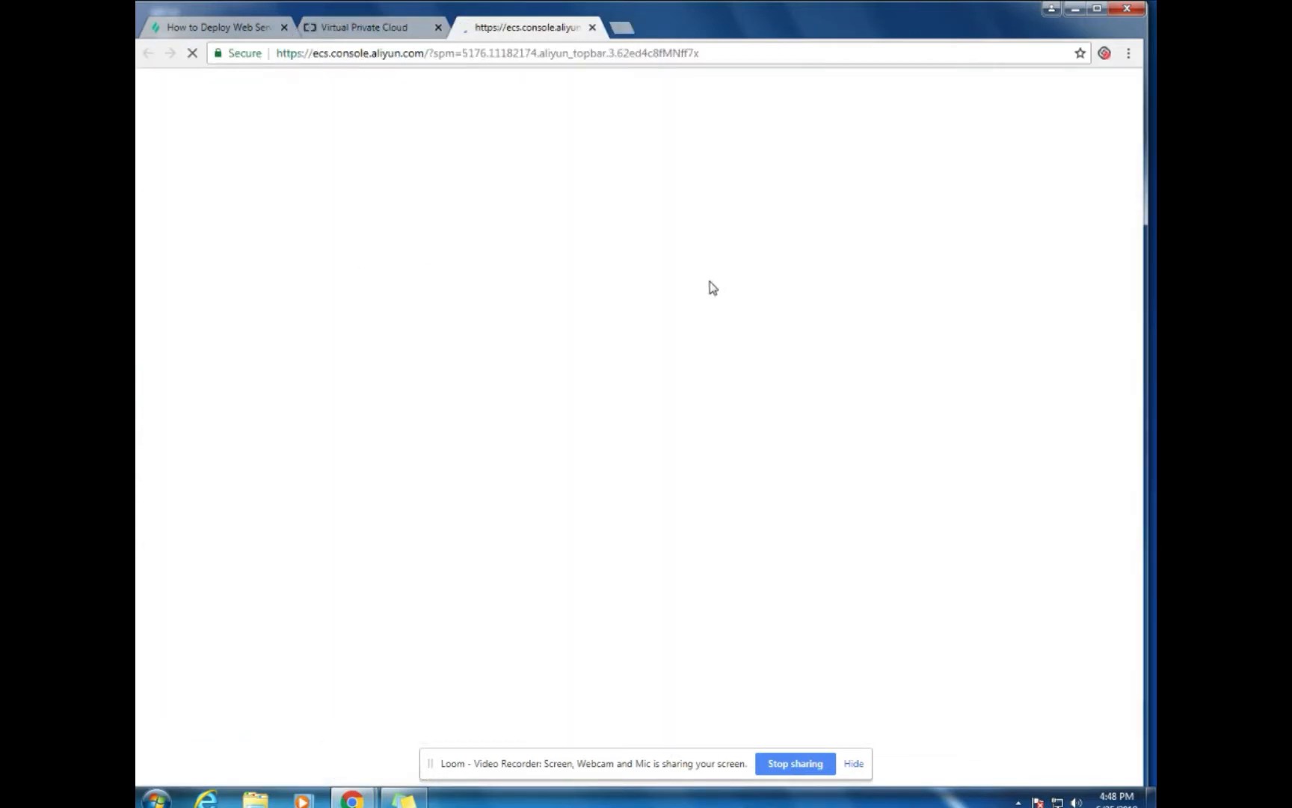
{"action": "left_click", "coordinate": [439, 28]}
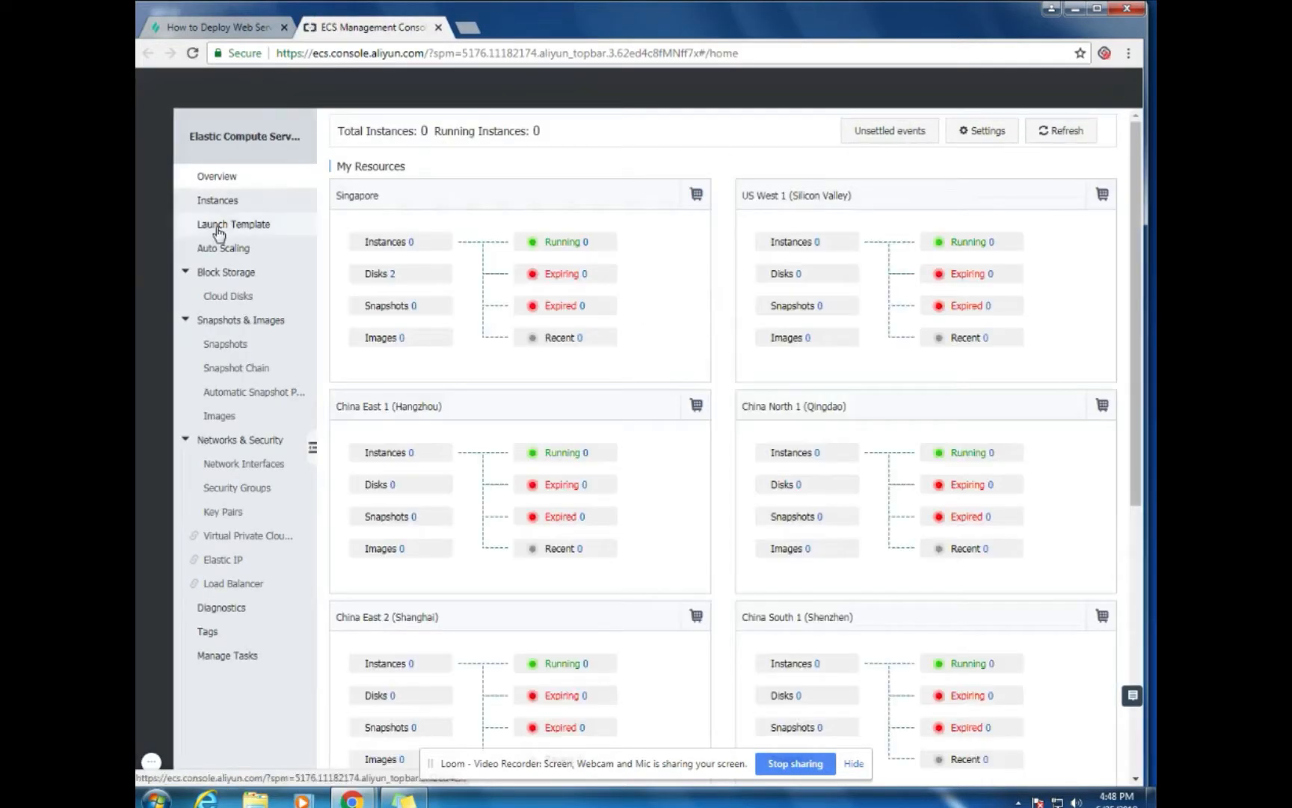
{"action": "left_click", "coordinate": [215, 201]}
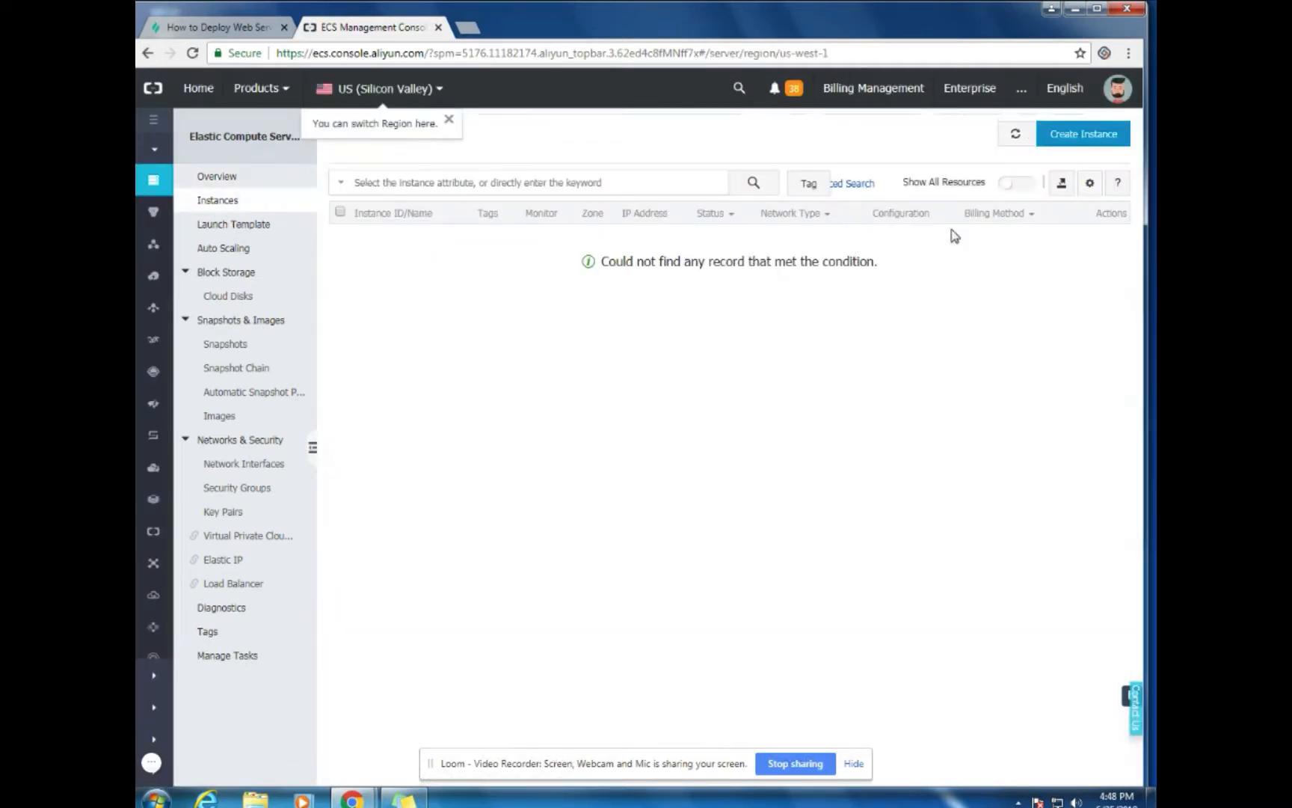
Start a pay-as-you-go instance in US West 1 Zone A with entry-level type ecs.n4.large
{"action": "left_click", "coordinate": [1082, 133]}
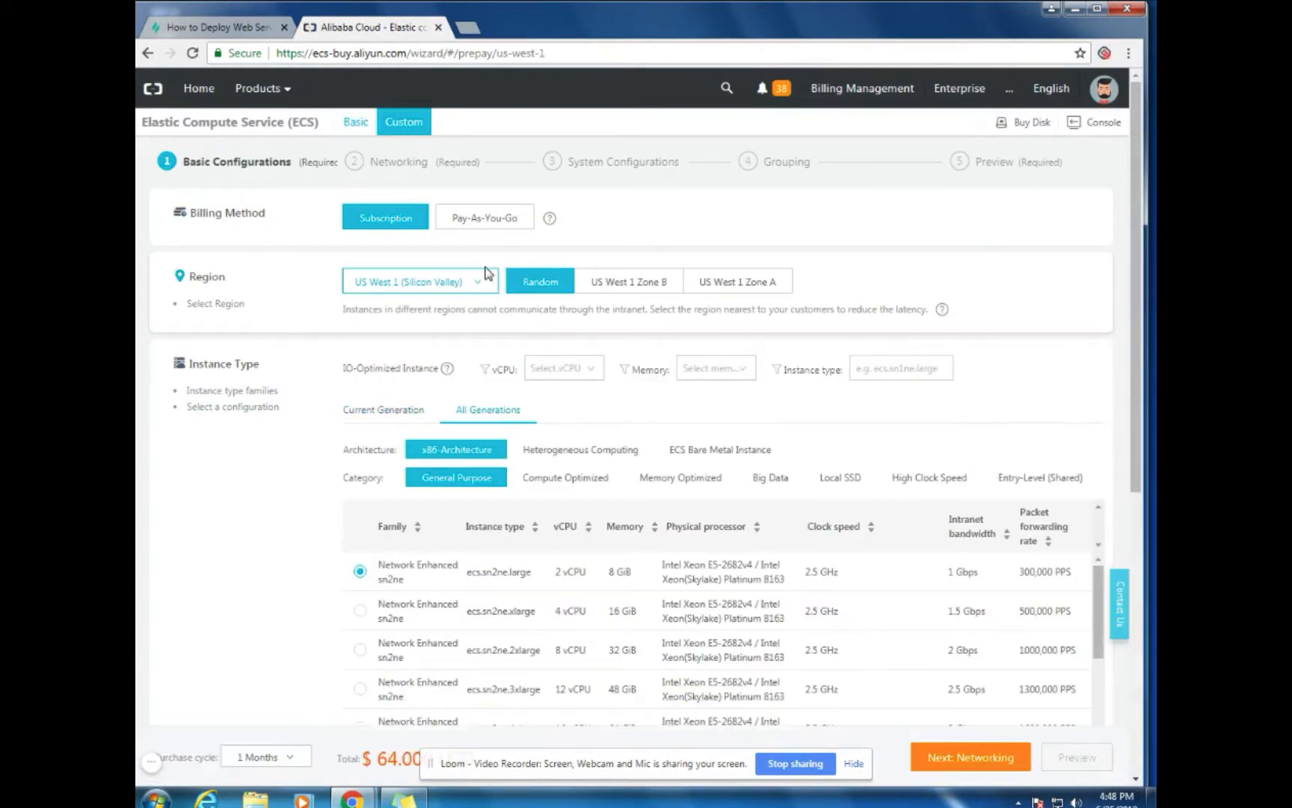
{"action": "left_click", "coordinate": [484, 228]}
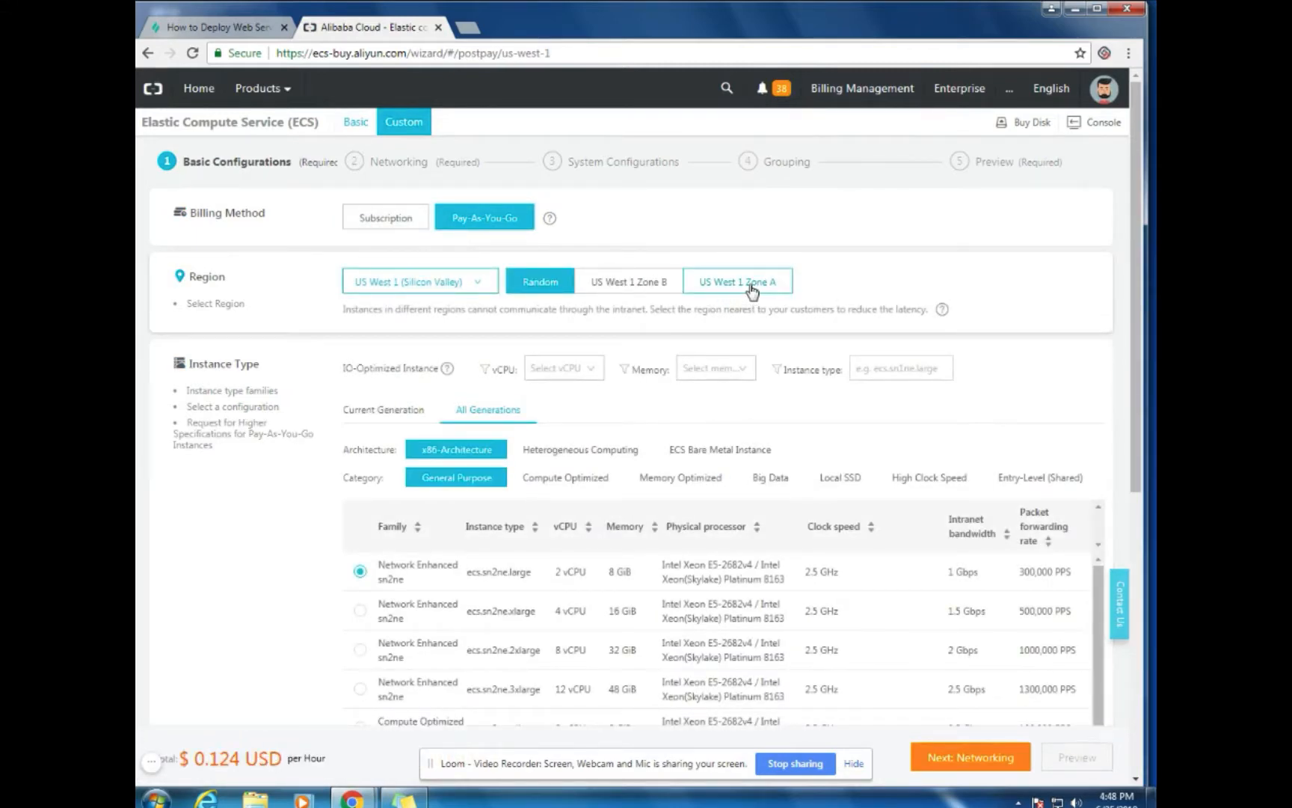
{"action": "left_click", "coordinate": [752, 291]}
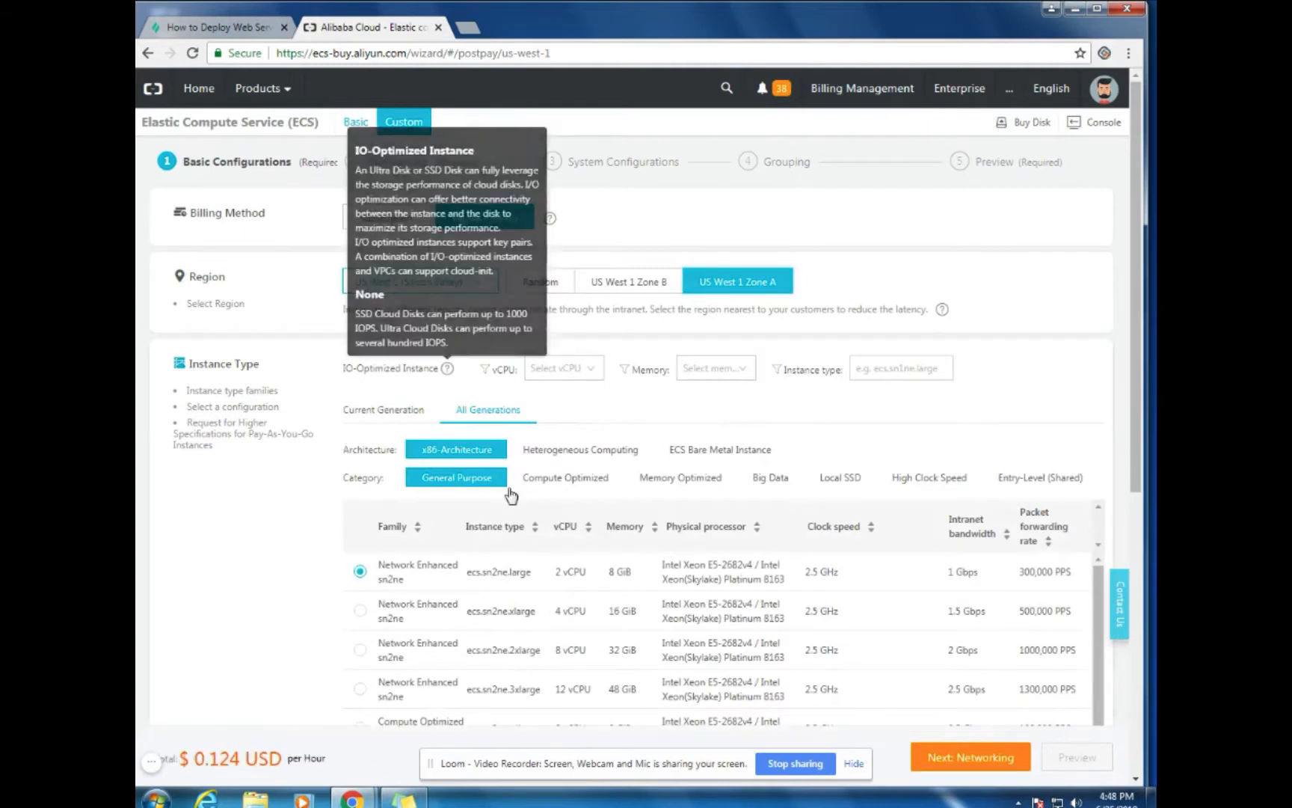
{"action": "left_click", "coordinate": [1031, 481]}
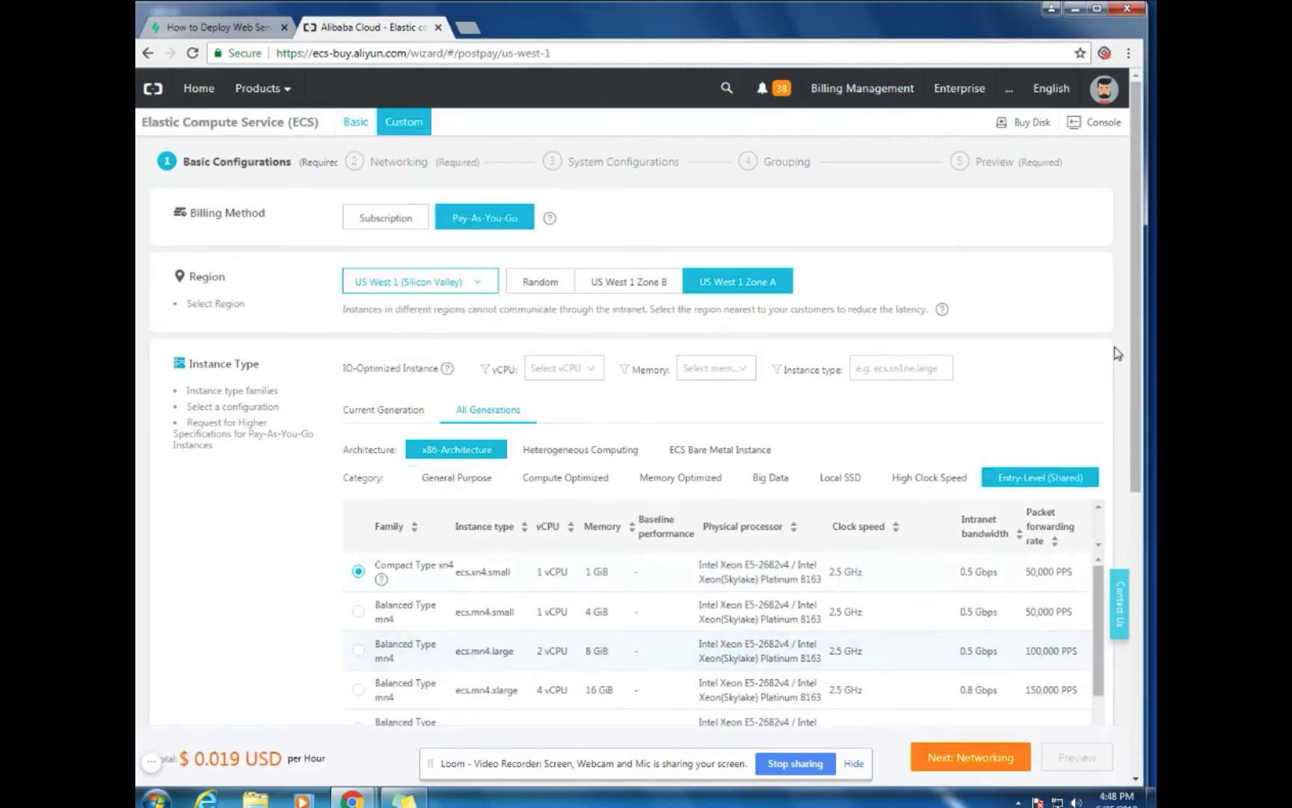
{"action": "left_click_drag", "start_coordinate": [1135, 343], "coordinate": [1129, 397]}
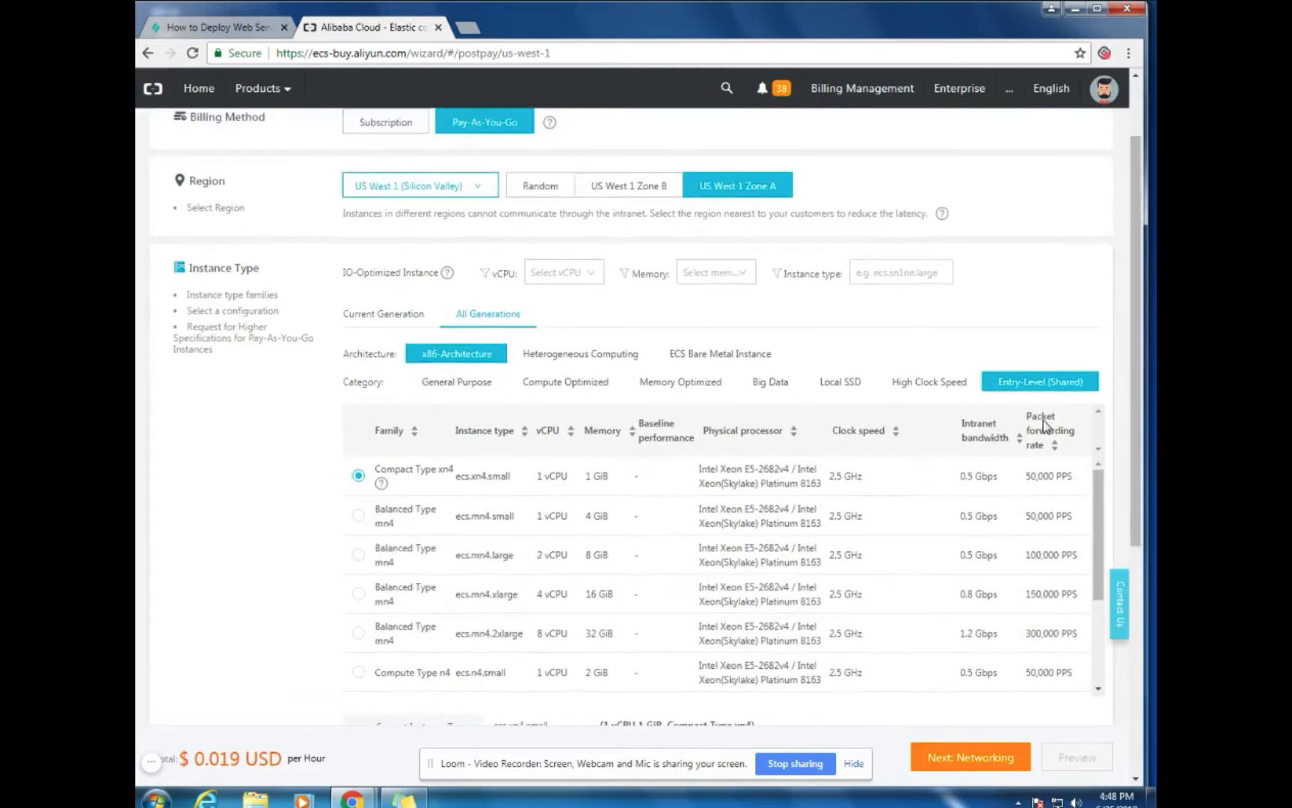
{"action": "scroll", "coordinate": [439, 588], "scroll_direction": "down", "scroll_amount": 2}
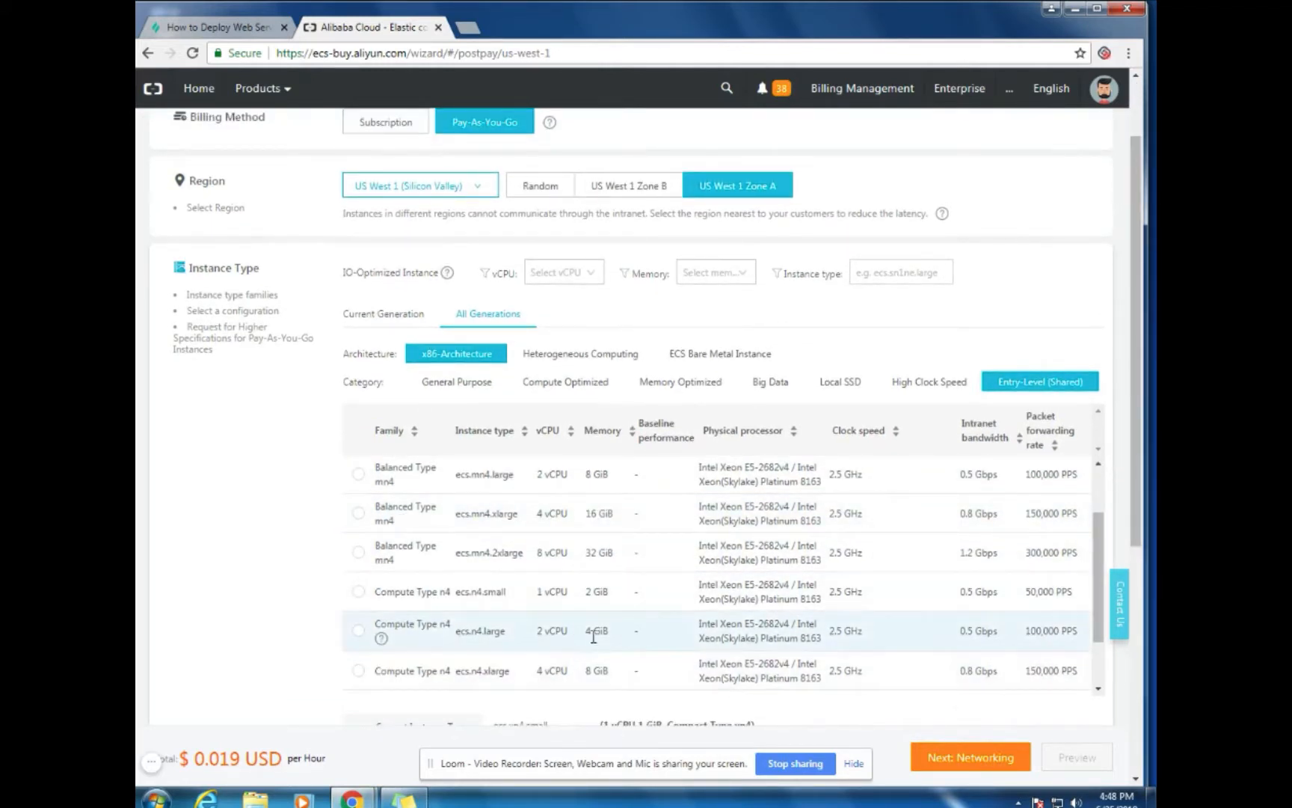
{"action": "left_click", "coordinate": [359, 631]}
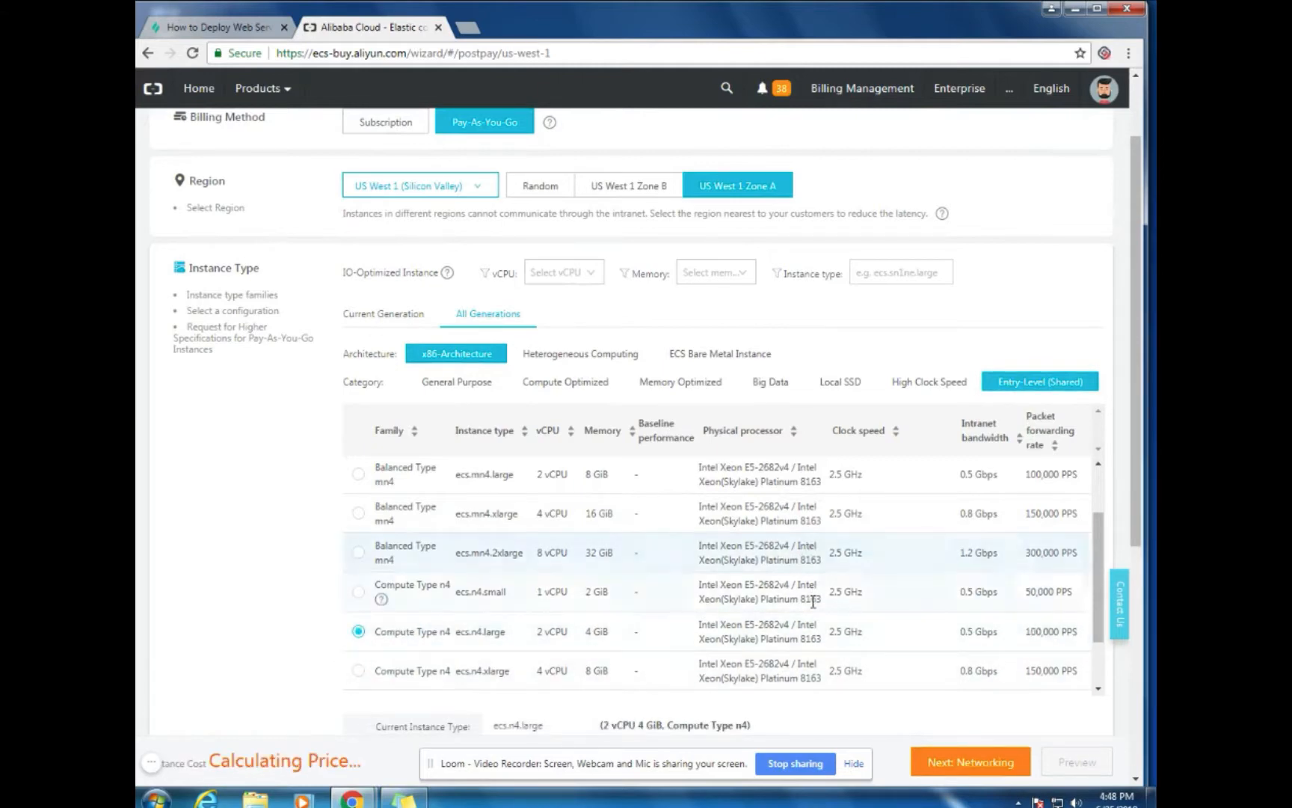
Choose the Ubuntu 16.04 64bit public image and continue to Networking
{"action": "scroll", "coordinate": [812, 606], "scroll_direction": "down", "scroll_amount": 2}
{"action": "scroll", "coordinate": [1136, 571], "scroll_direction": "down", "scroll_amount": 4}
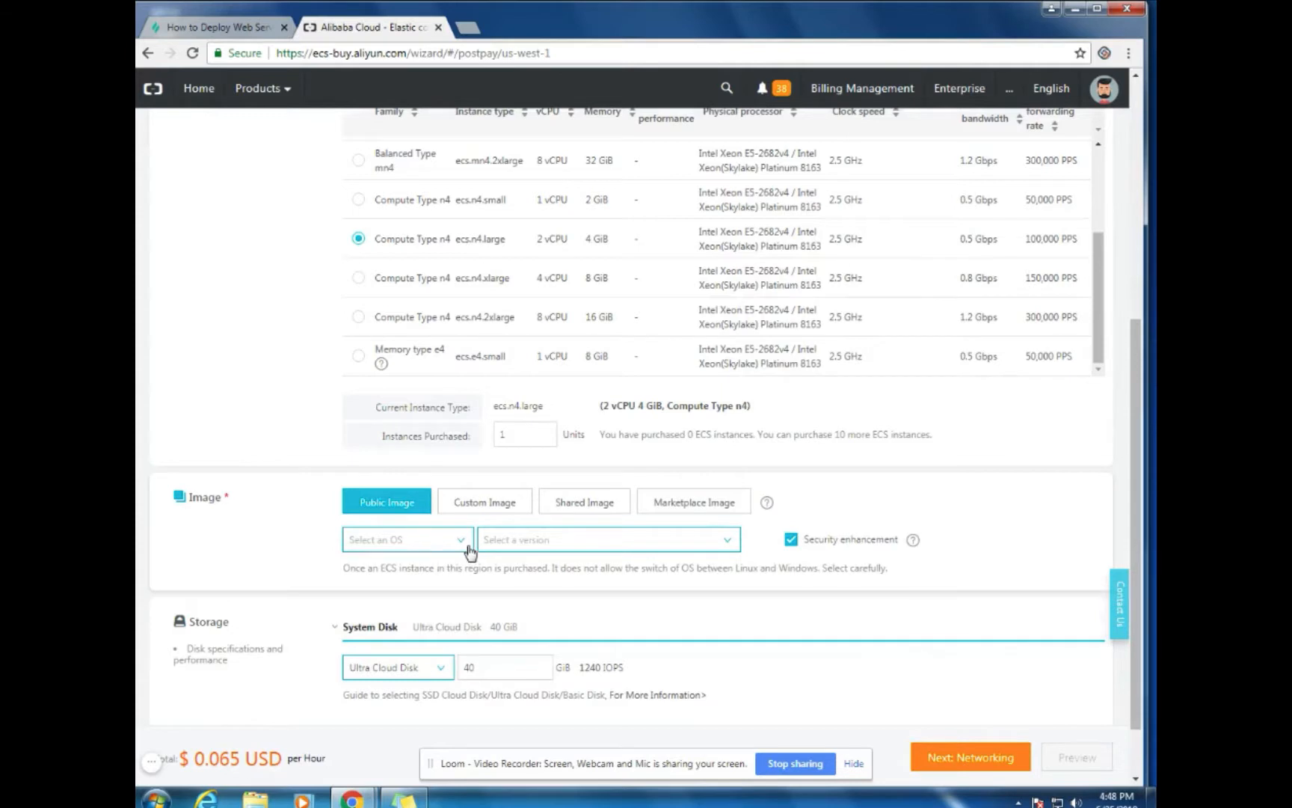
{"action": "left_click", "coordinate": [460, 540]}
{"action": "left_click", "coordinate": [381, 620]}
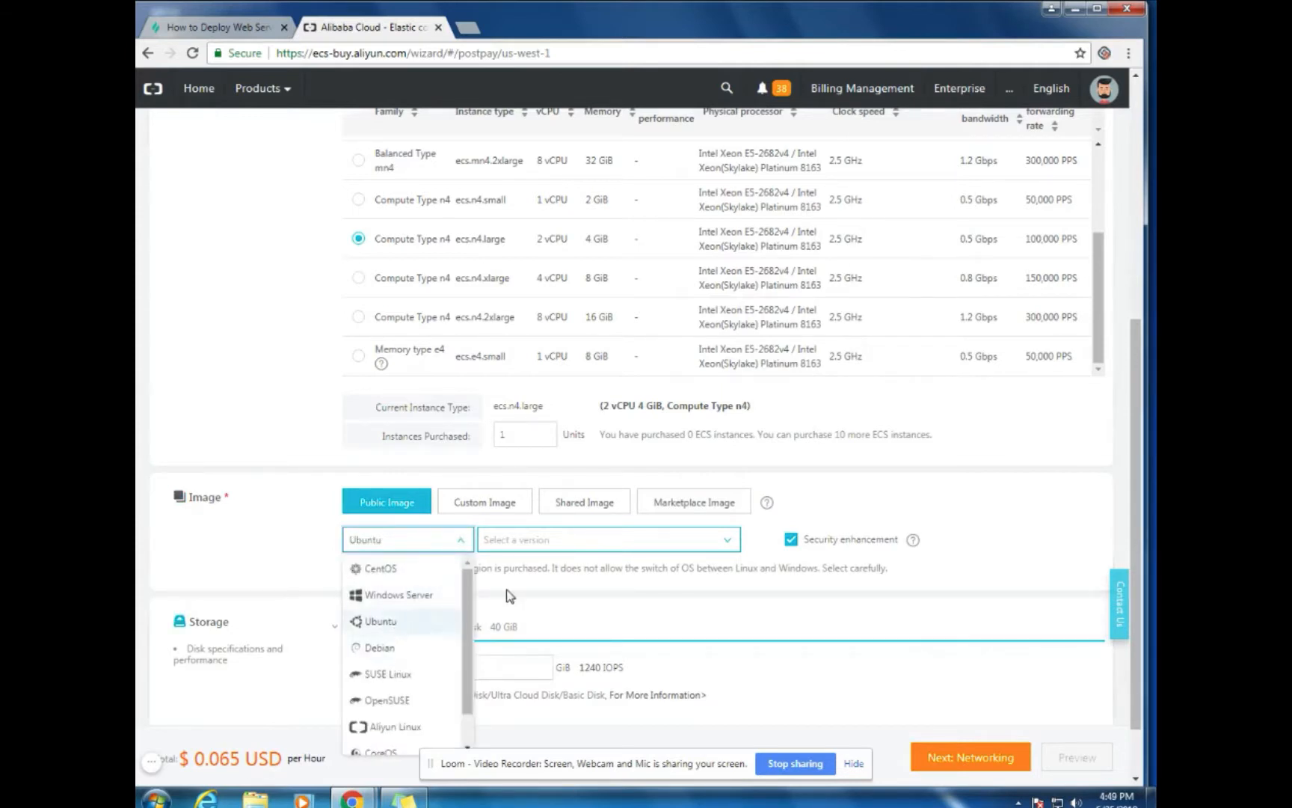
{"action": "left_click", "coordinate": [728, 540]}
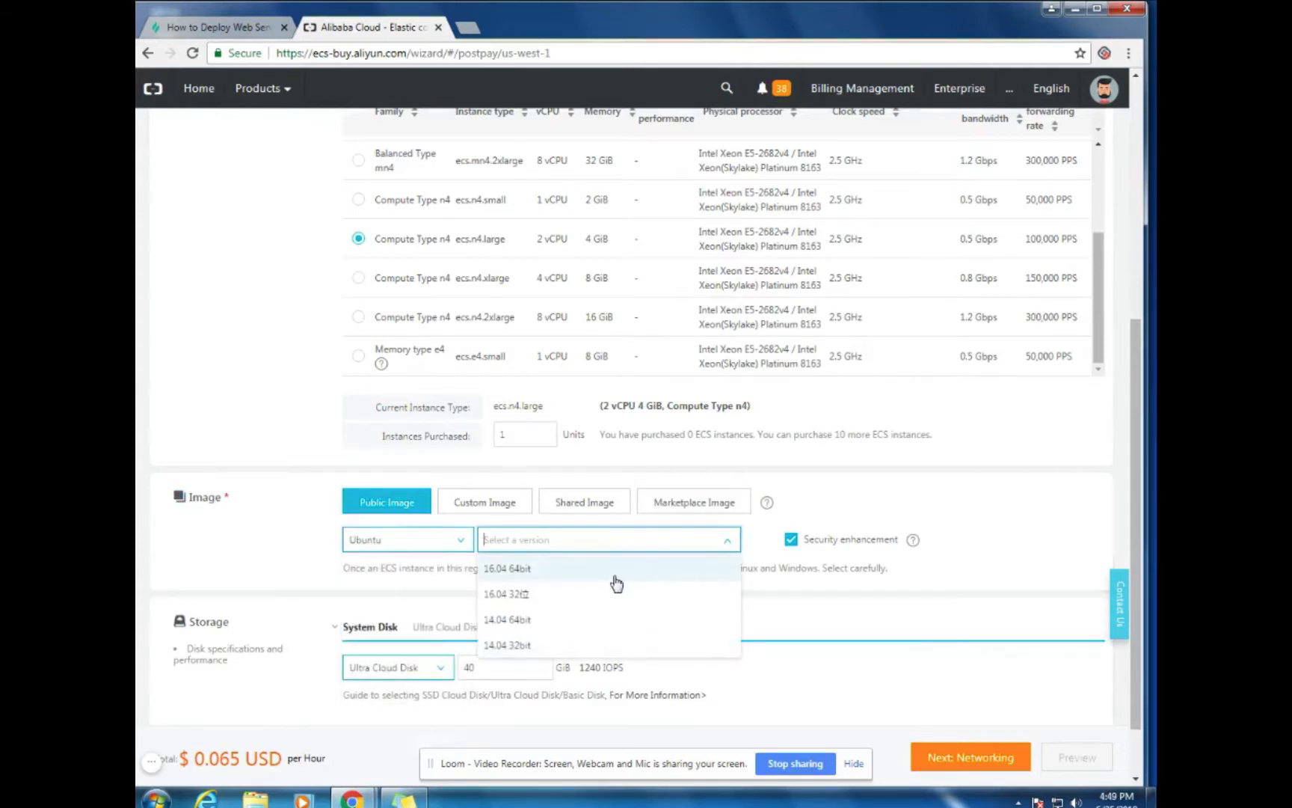
{"action": "left_click", "coordinate": [614, 575]}
{"action": "scroll", "coordinate": [1068, 549], "scroll_direction": "down", "scroll_amount": 1}
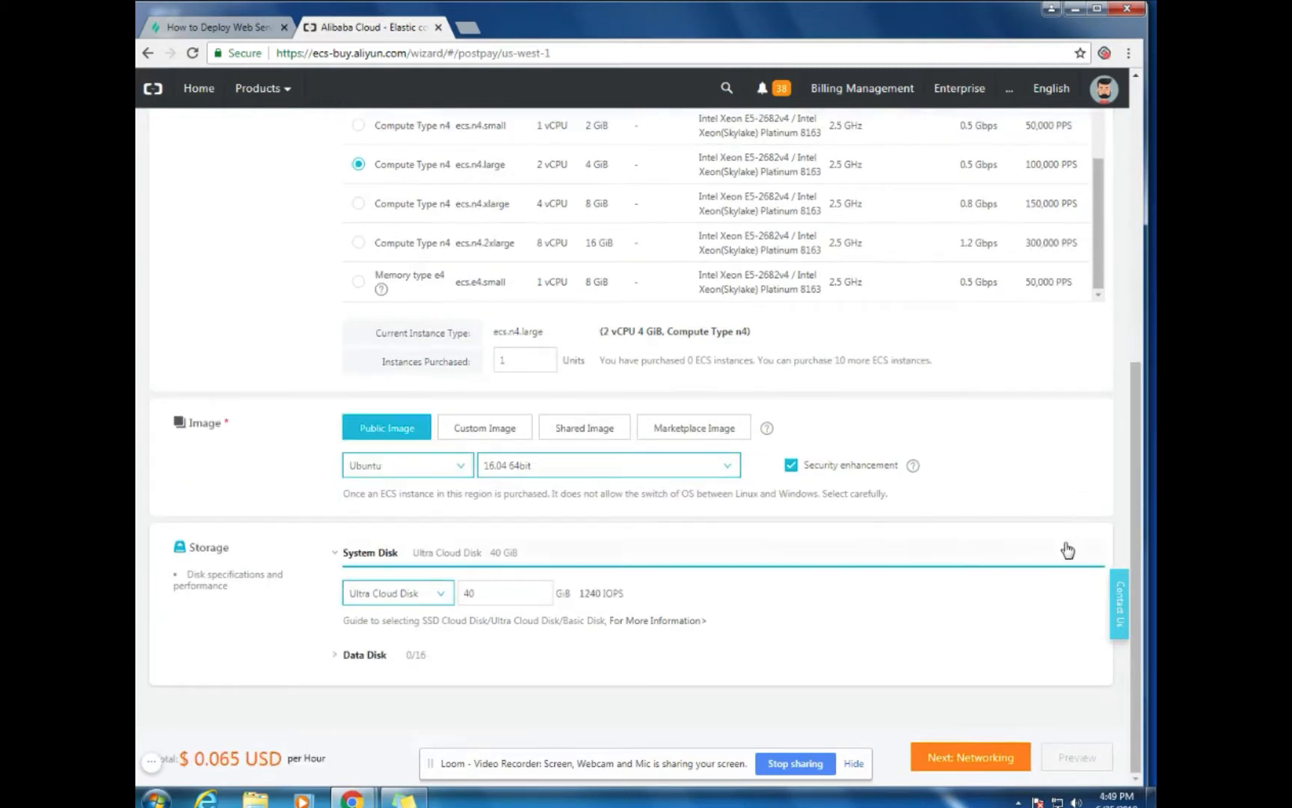
{"action": "left_click", "coordinate": [963, 759]}
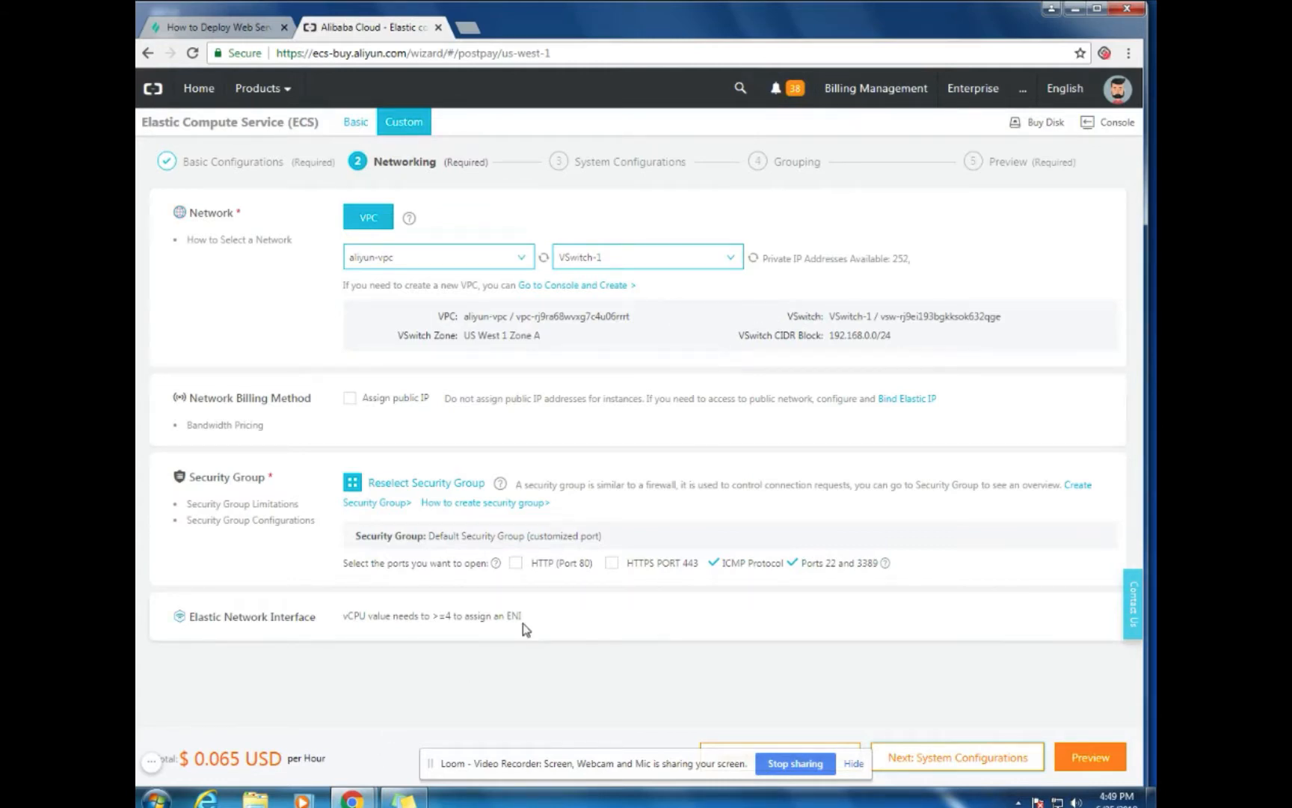
Tick HTTP (Port 80) in the instance's security group ports
{"action": "left_click", "coordinate": [515, 564]}
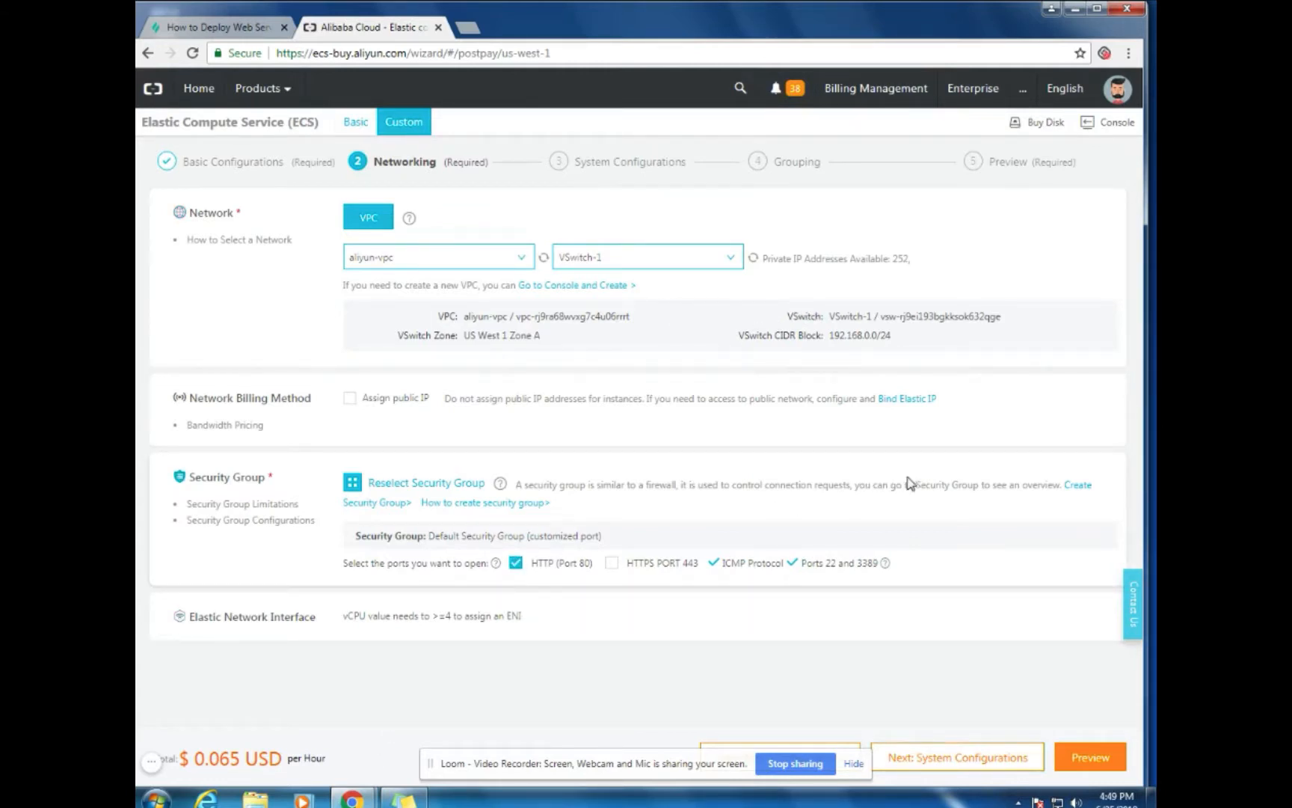
Switch to password login and enter the root password in System Configurations
{"action": "left_click", "coordinate": [951, 761]}
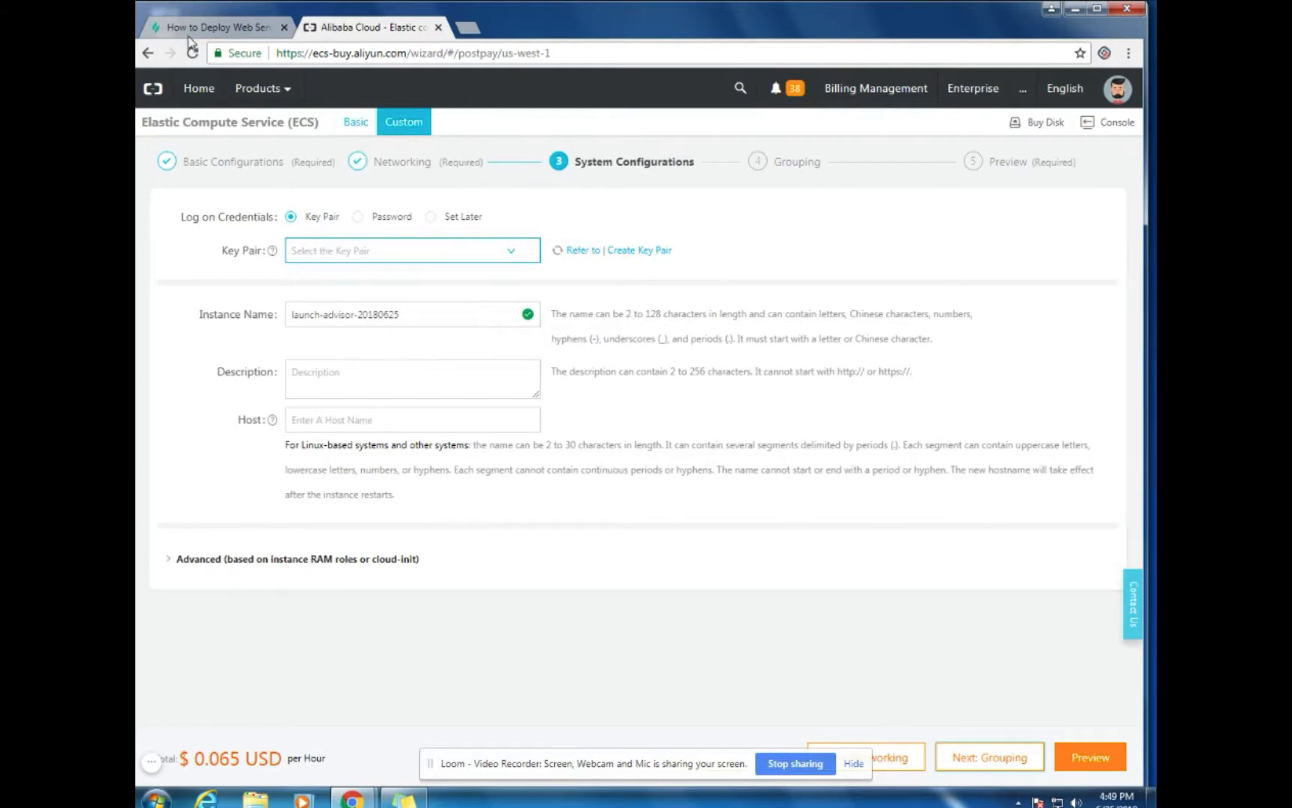
{"action": "left_click", "coordinate": [357, 217]}
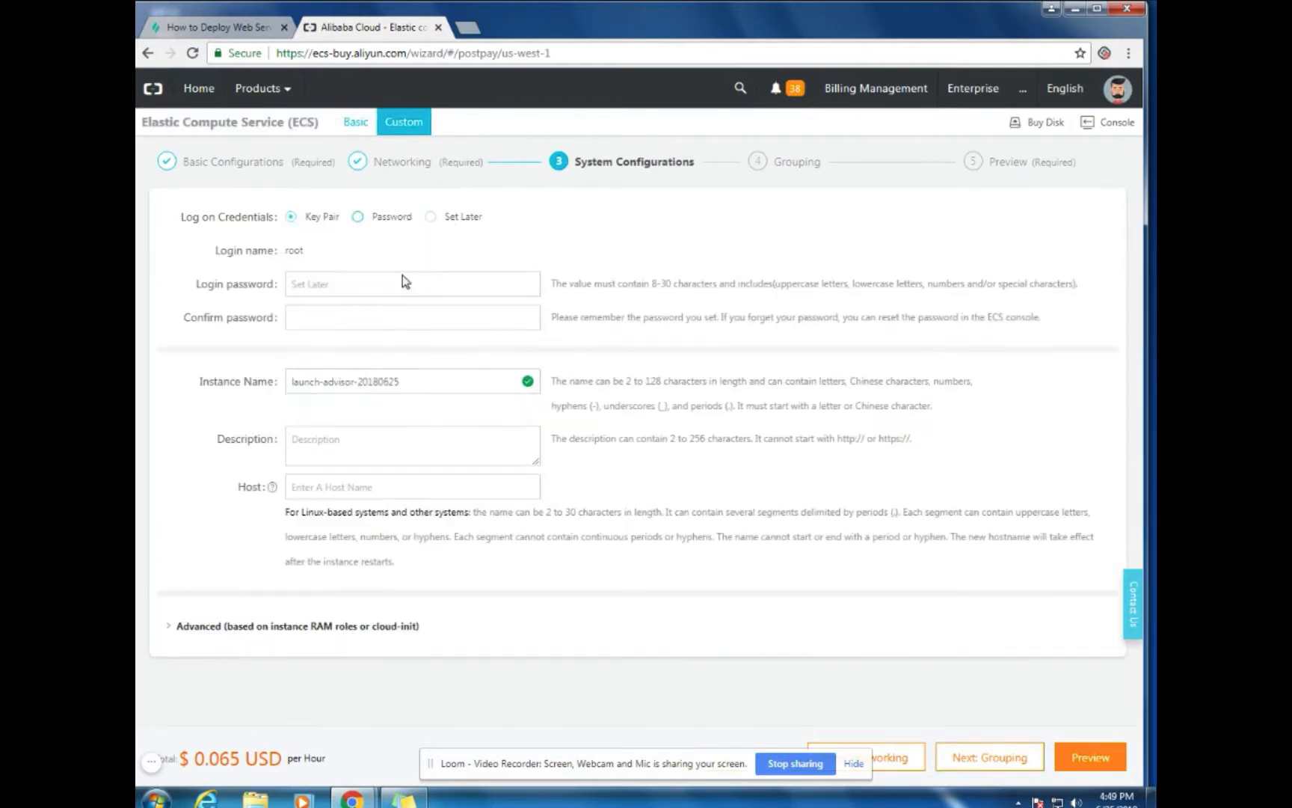
{"action": "left_click", "coordinate": [348, 284]}
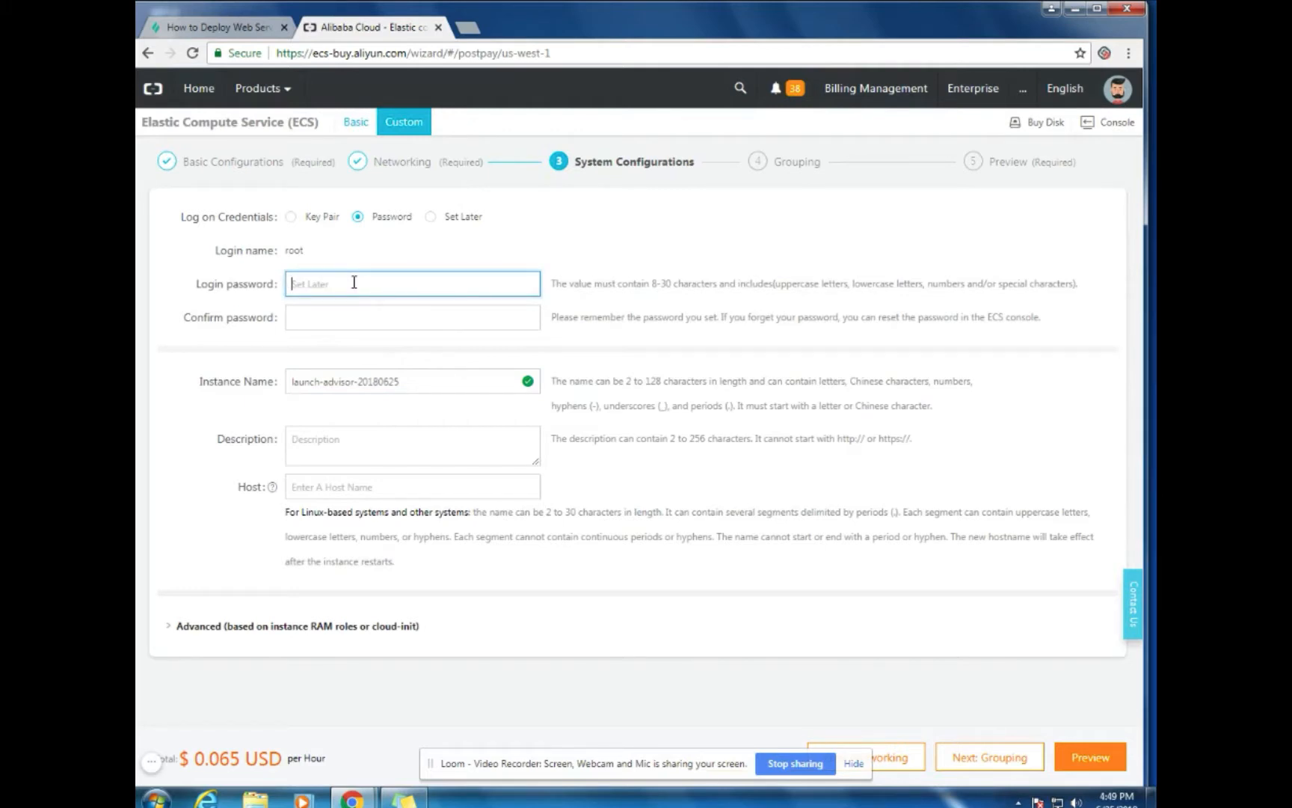
{"action": "type", "text": "••"}
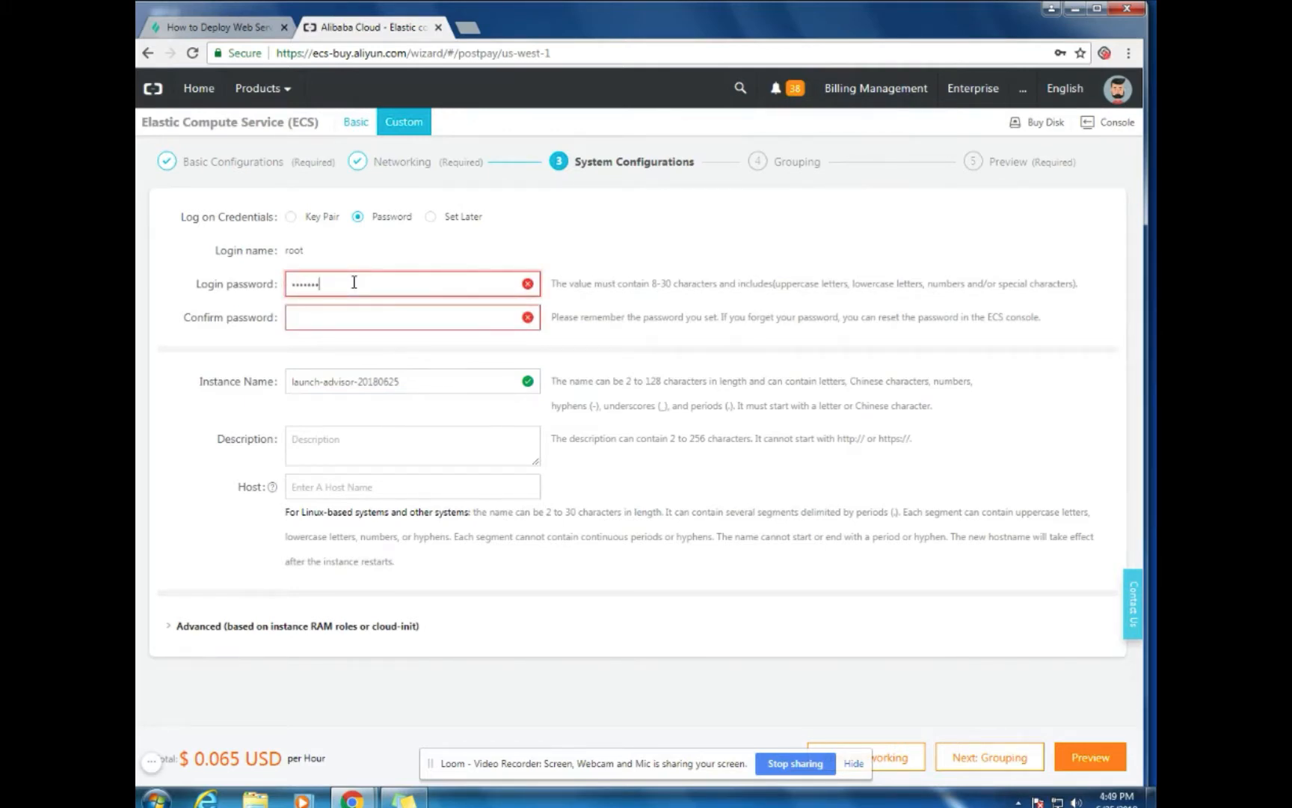
{"action": "type", "text": "•••••••••••"}
{"action": "key", "text": "Tab"}
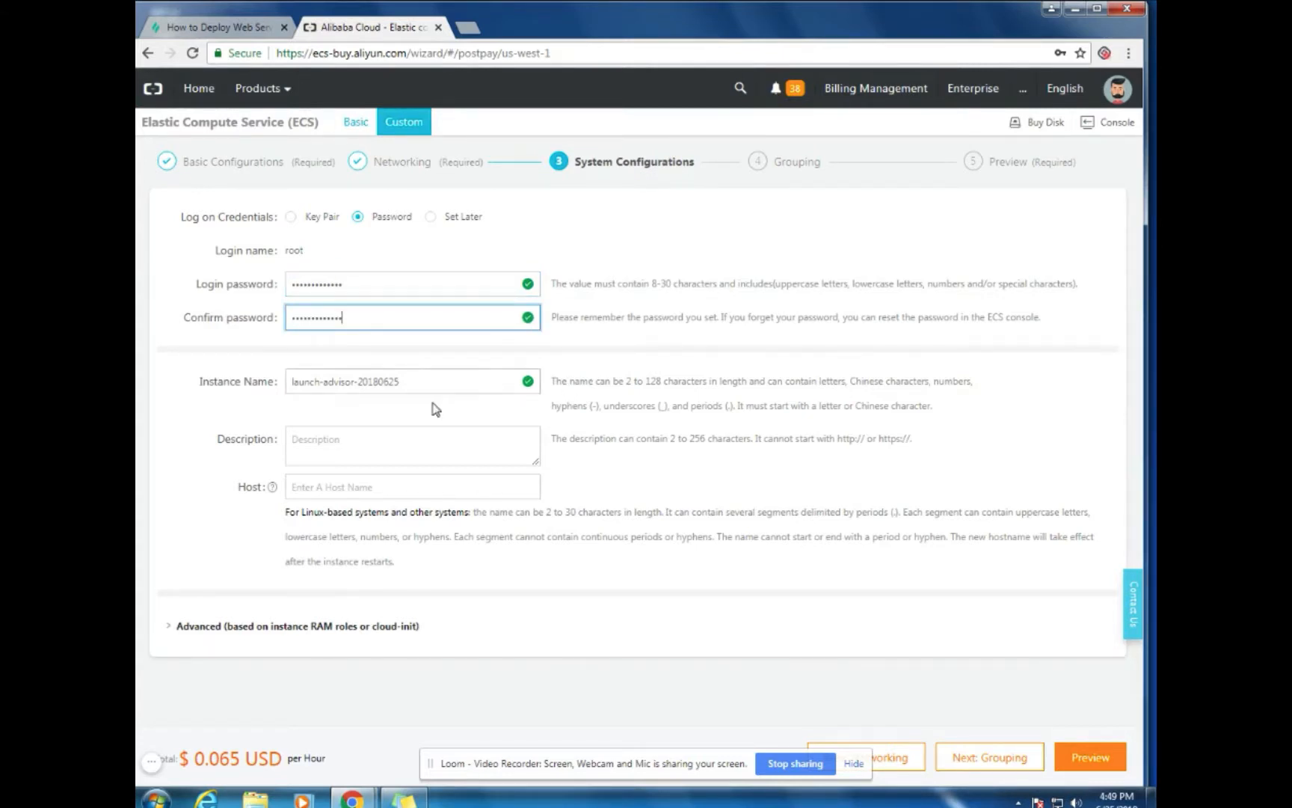
Replace the default instance name with ecs-1
{"action": "left_click", "coordinate": [422, 384]}
{"action": "left_click_drag", "start_coordinate": [422, 384], "coordinate": [282, 382]}
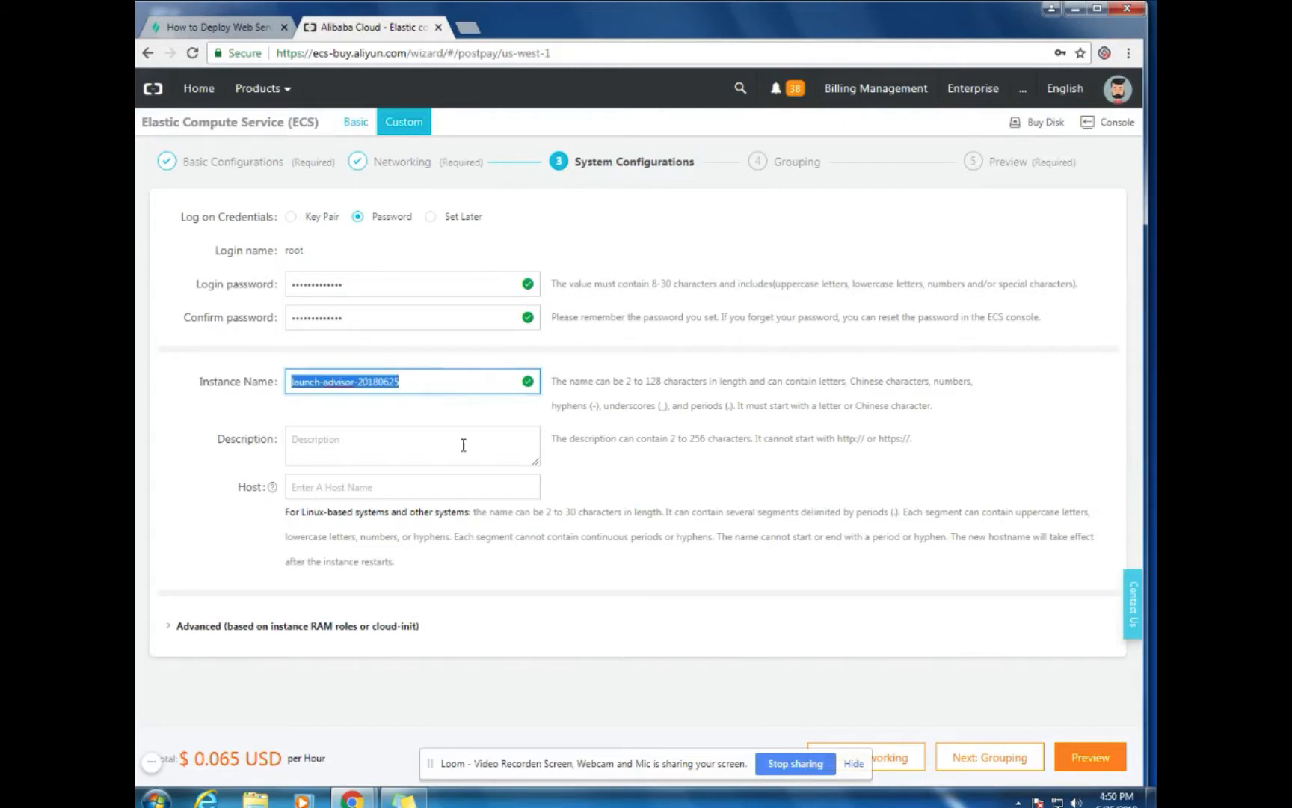
{"action": "type", "text": "ecs"}
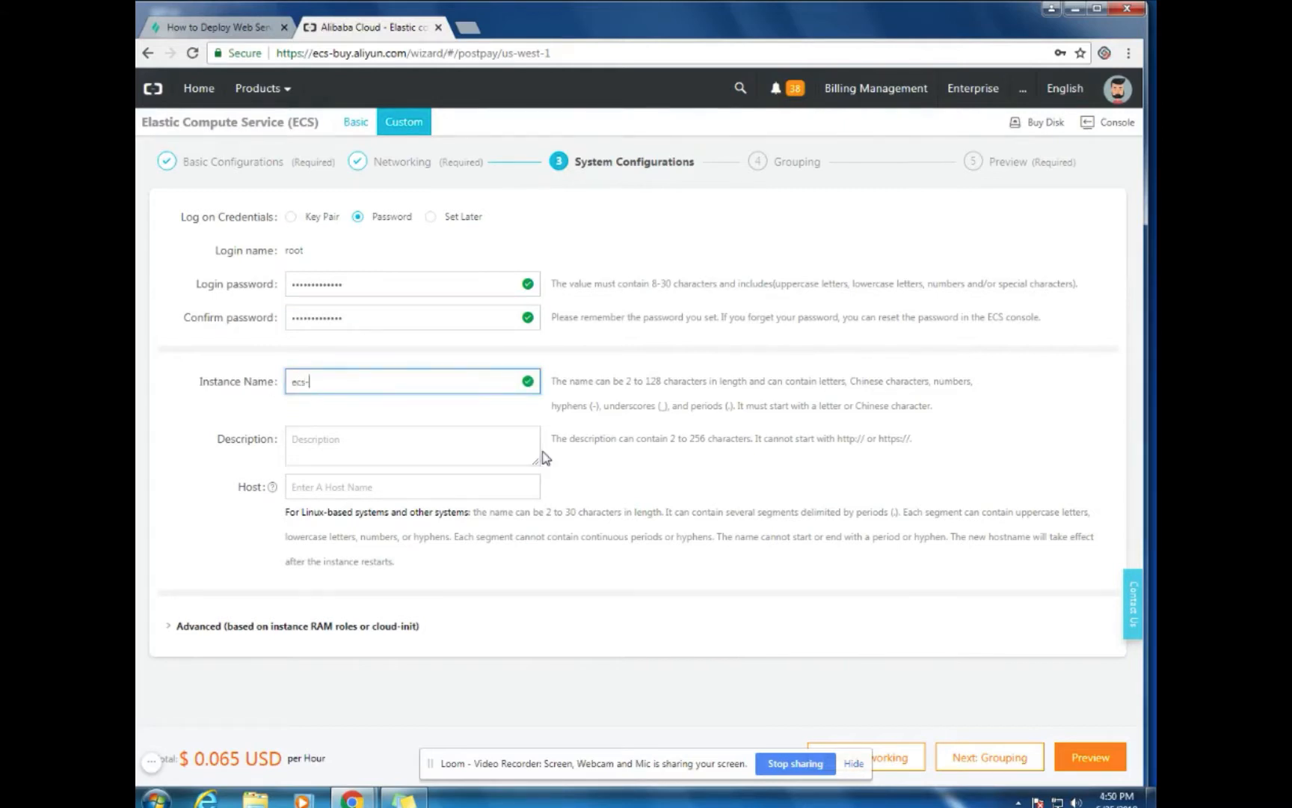
{"action": "type", "text": "-1"}
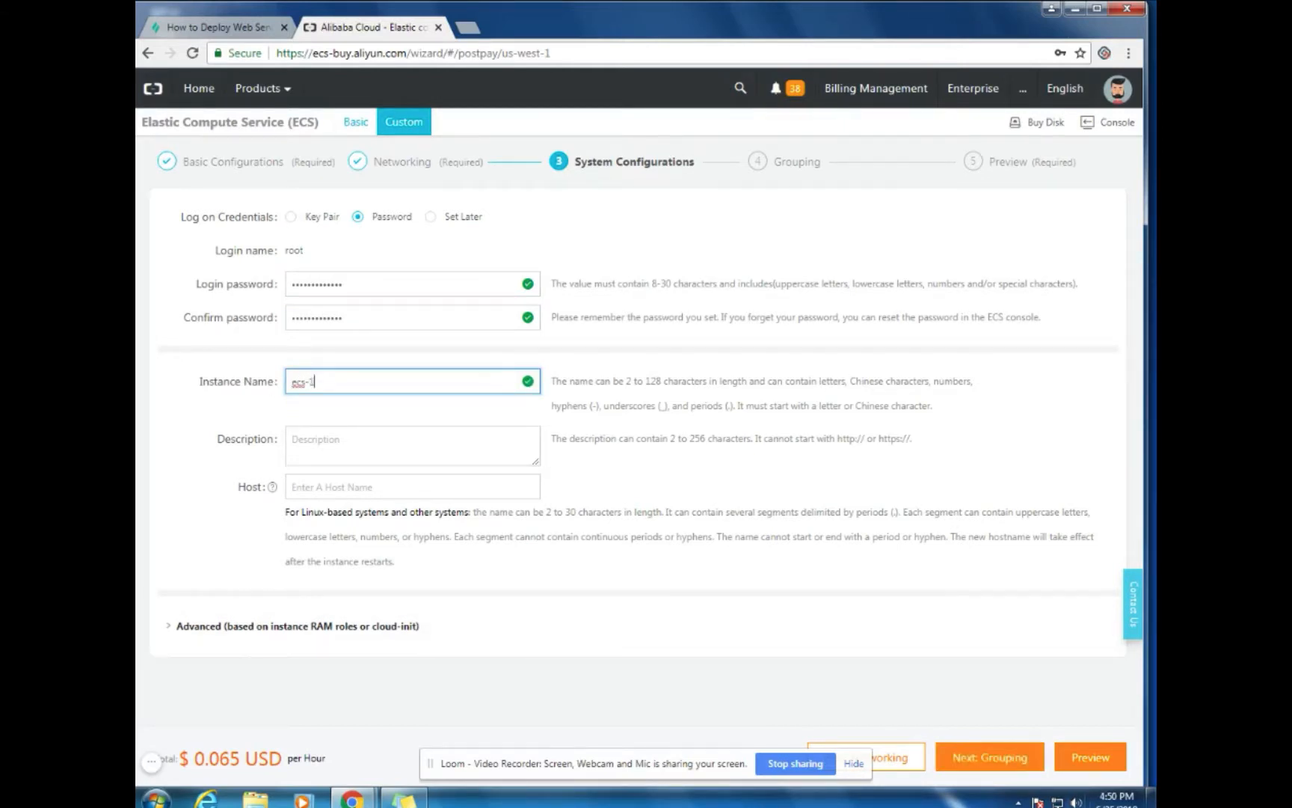
Preview the order, accept the ECS Service Terms, create ecs-1, and return to the console
{"action": "left_click", "coordinate": [1090, 758]}
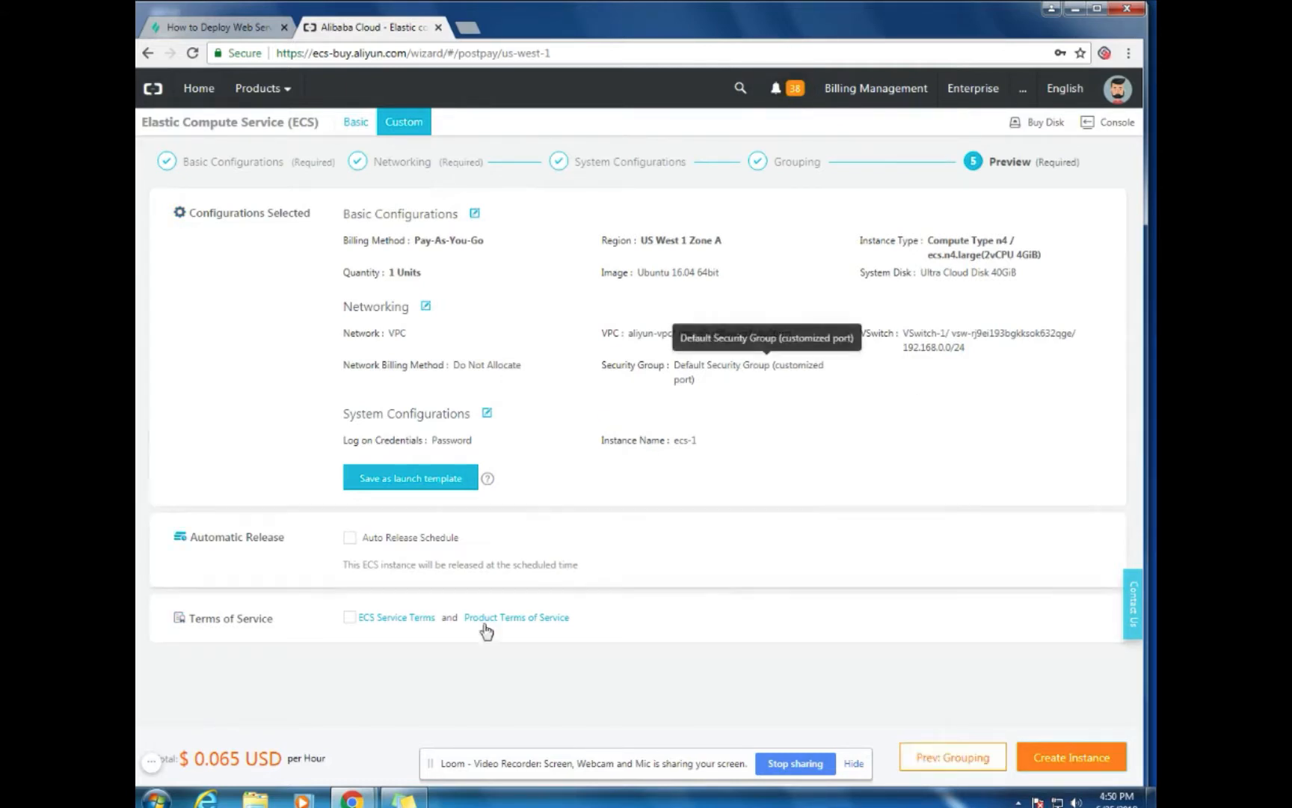
{"action": "left_click", "coordinate": [350, 617]}
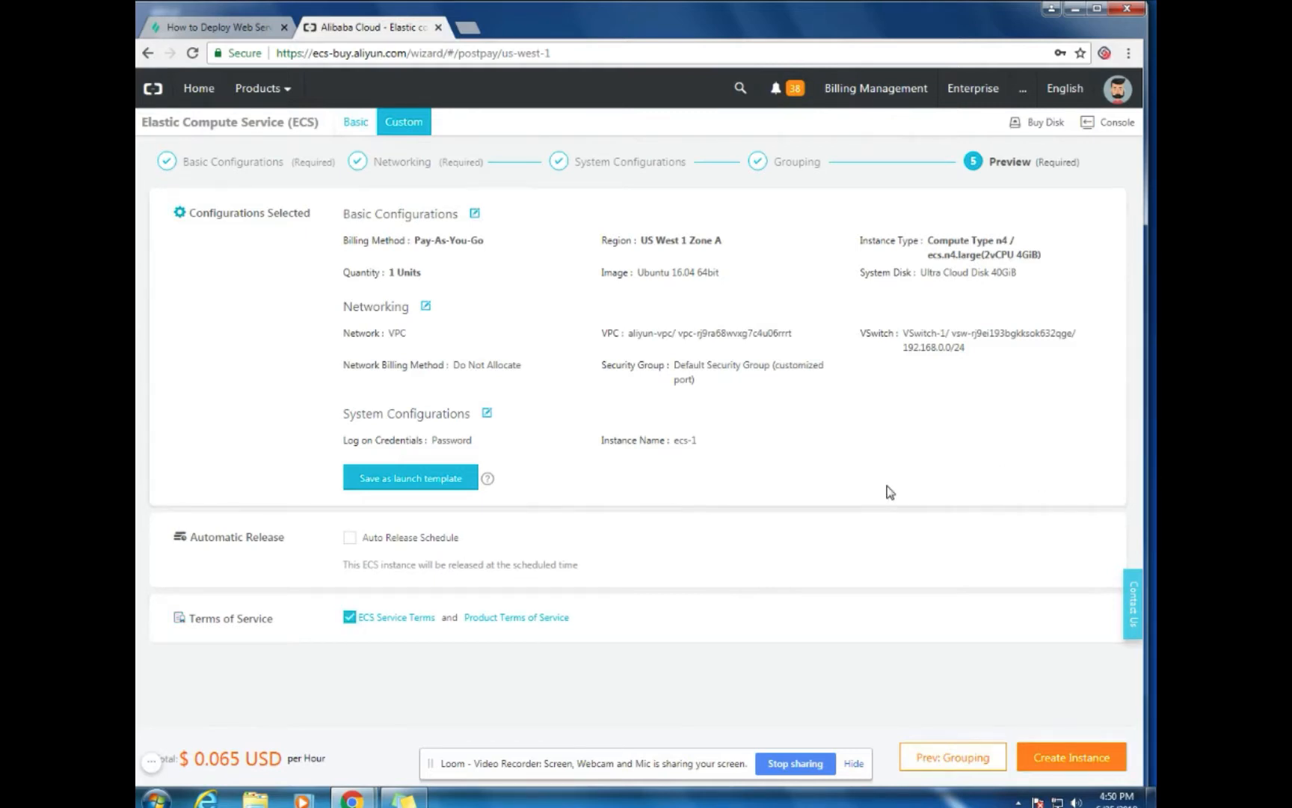
{"action": "left_click", "coordinate": [1068, 760]}
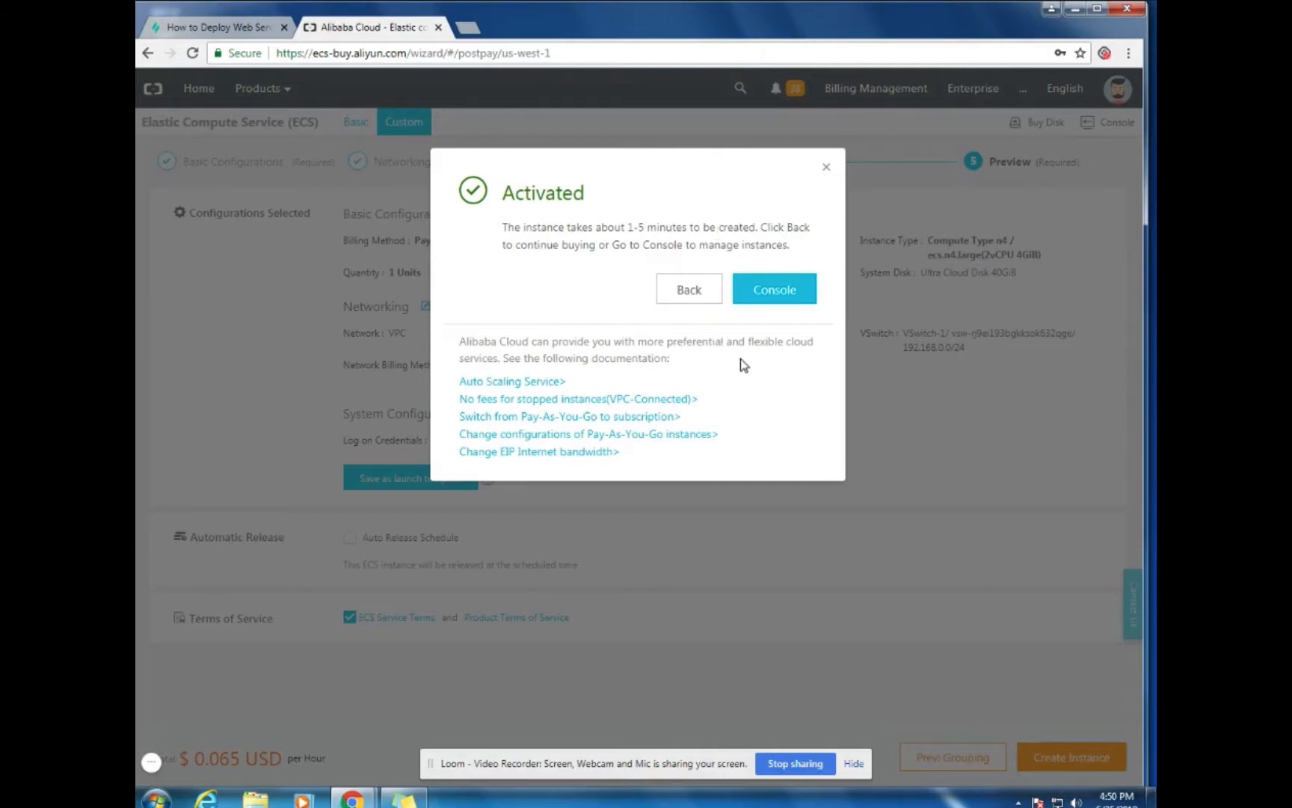
{"action": "left_click", "coordinate": [789, 294]}
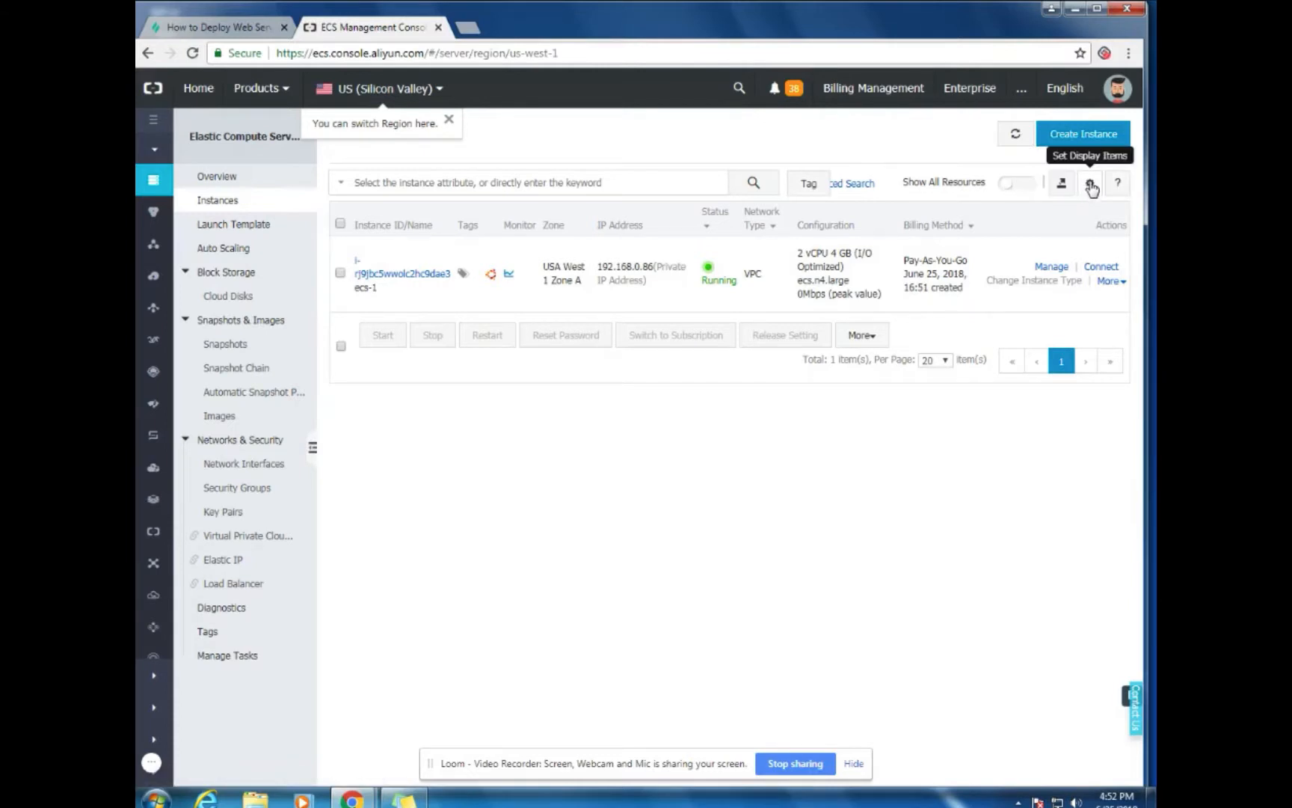
Open the Virtual Private Cloud console listing aliyun-vpc, then the Products menu
{"action": "left_click", "coordinate": [257, 538]}
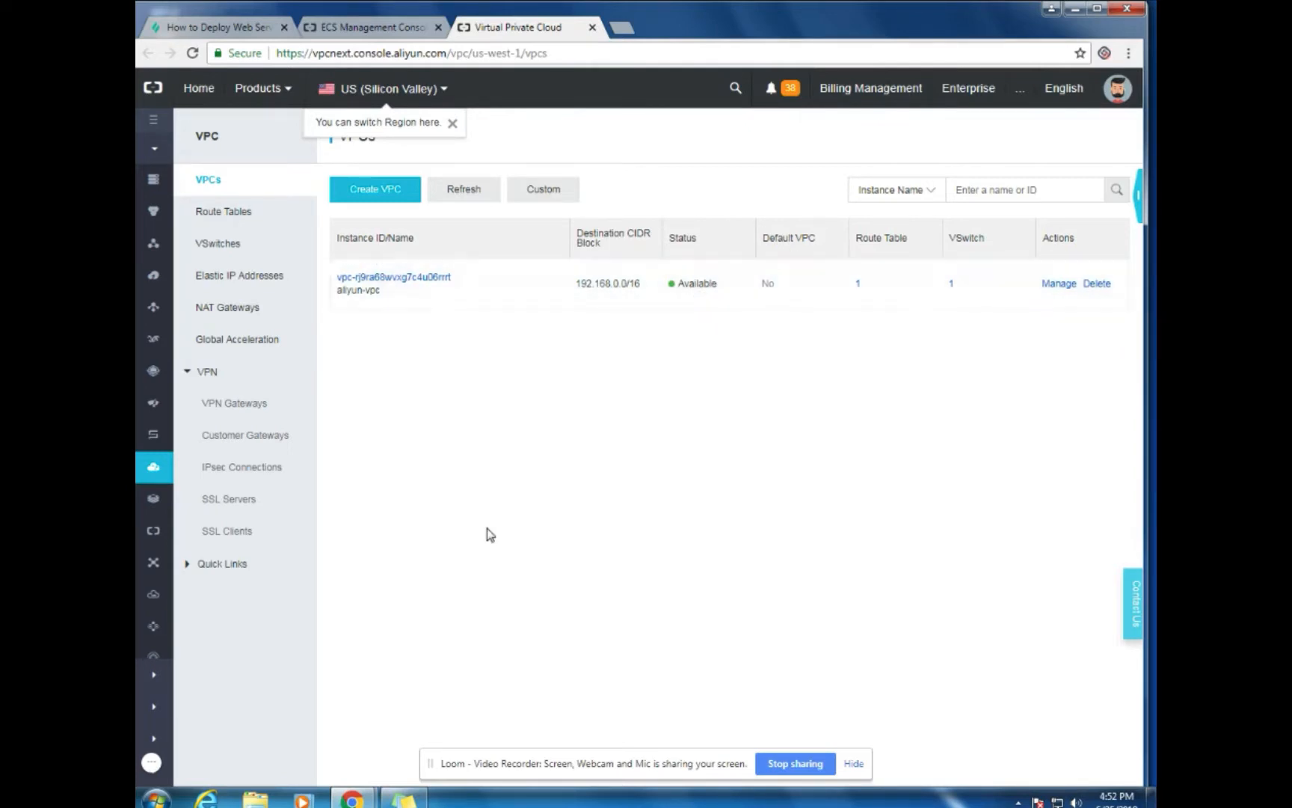
{"action": "left_click", "coordinate": [261, 91]}
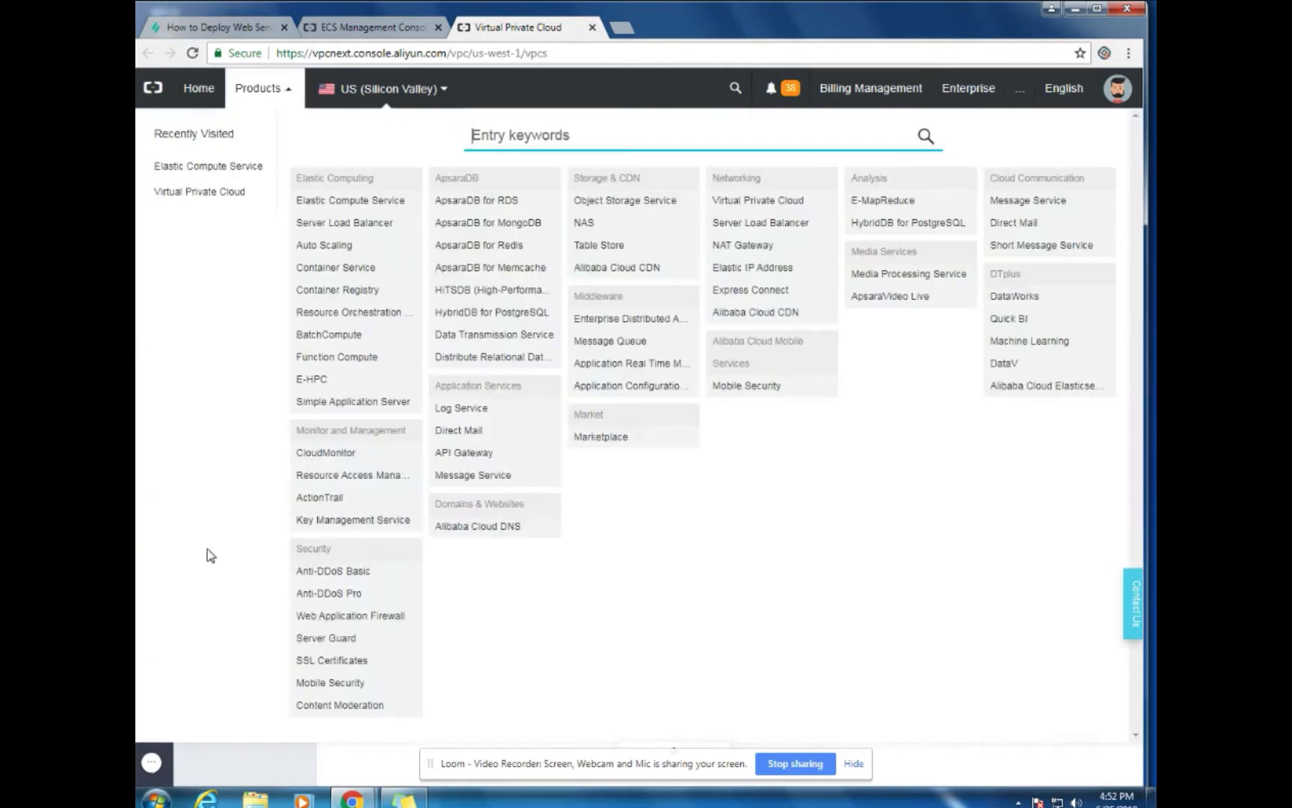
Open the Elastic IP Address console, close the VPC and ECS tabs, and start a new EIP
{"action": "left_click", "coordinate": [772, 275]}
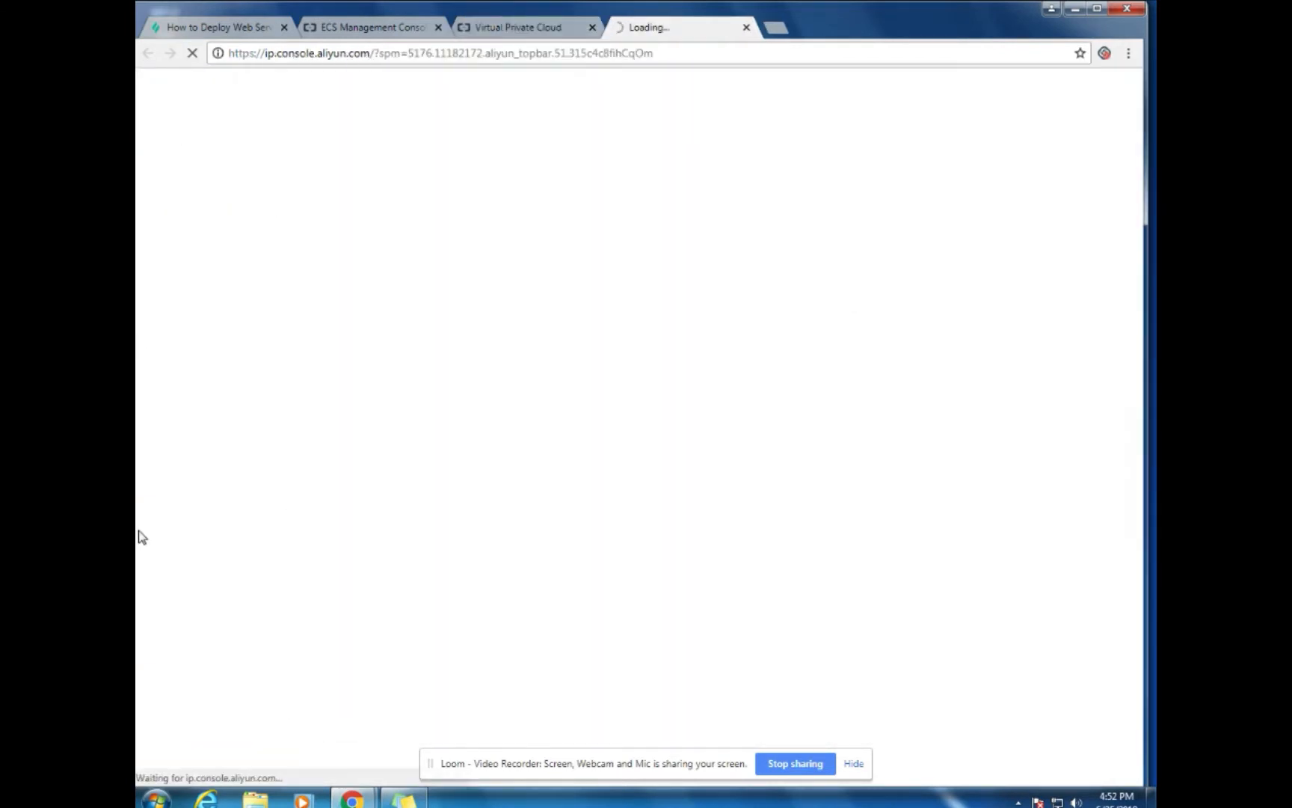
{"action": "left_click", "coordinate": [592, 27]}
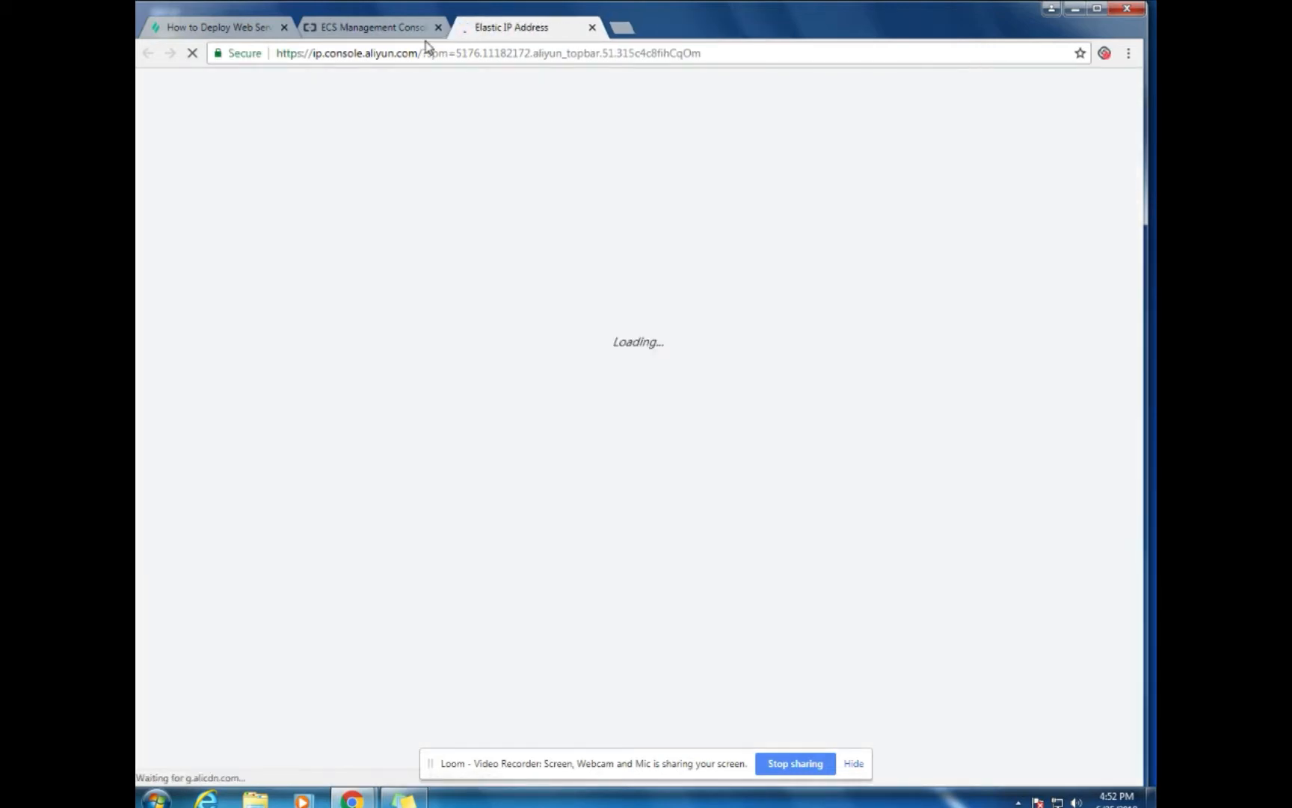
{"action": "left_click", "coordinate": [437, 28]}
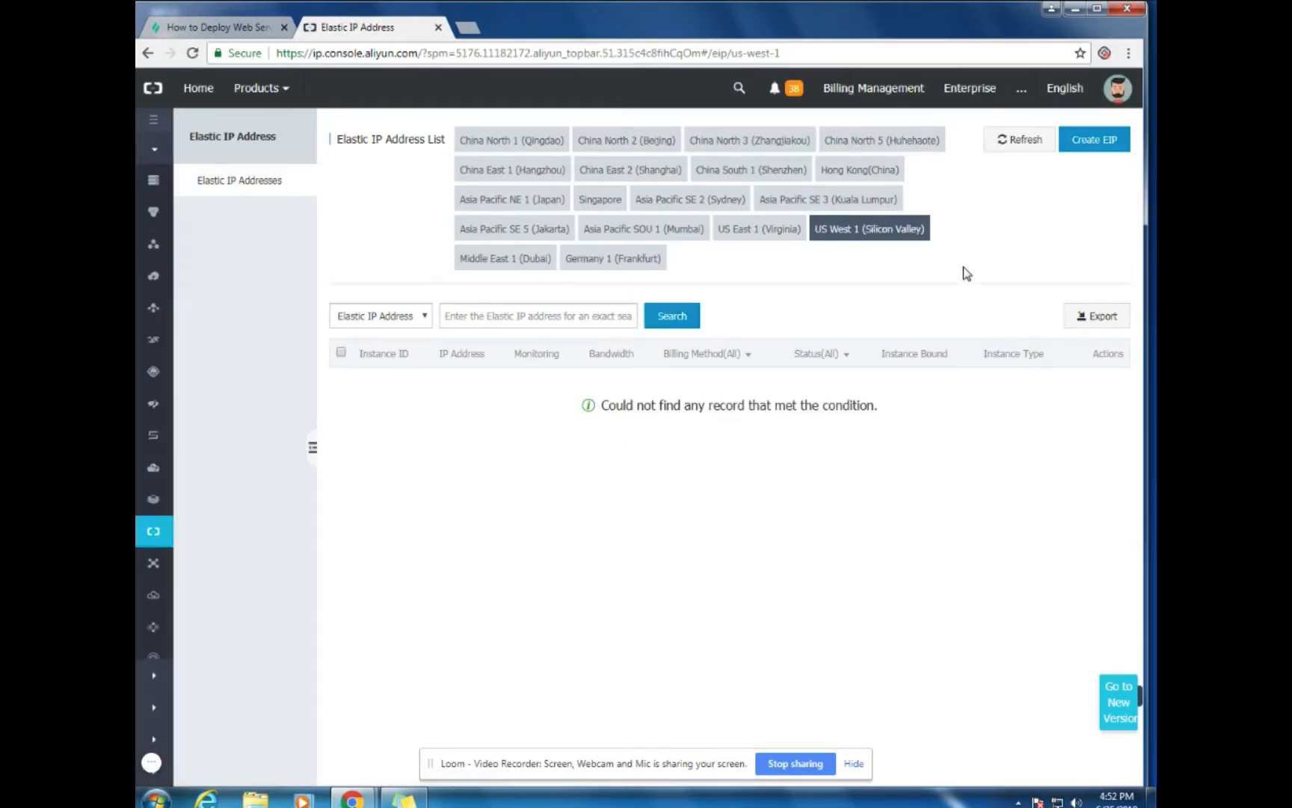
{"action": "left_click", "coordinate": [1104, 149]}
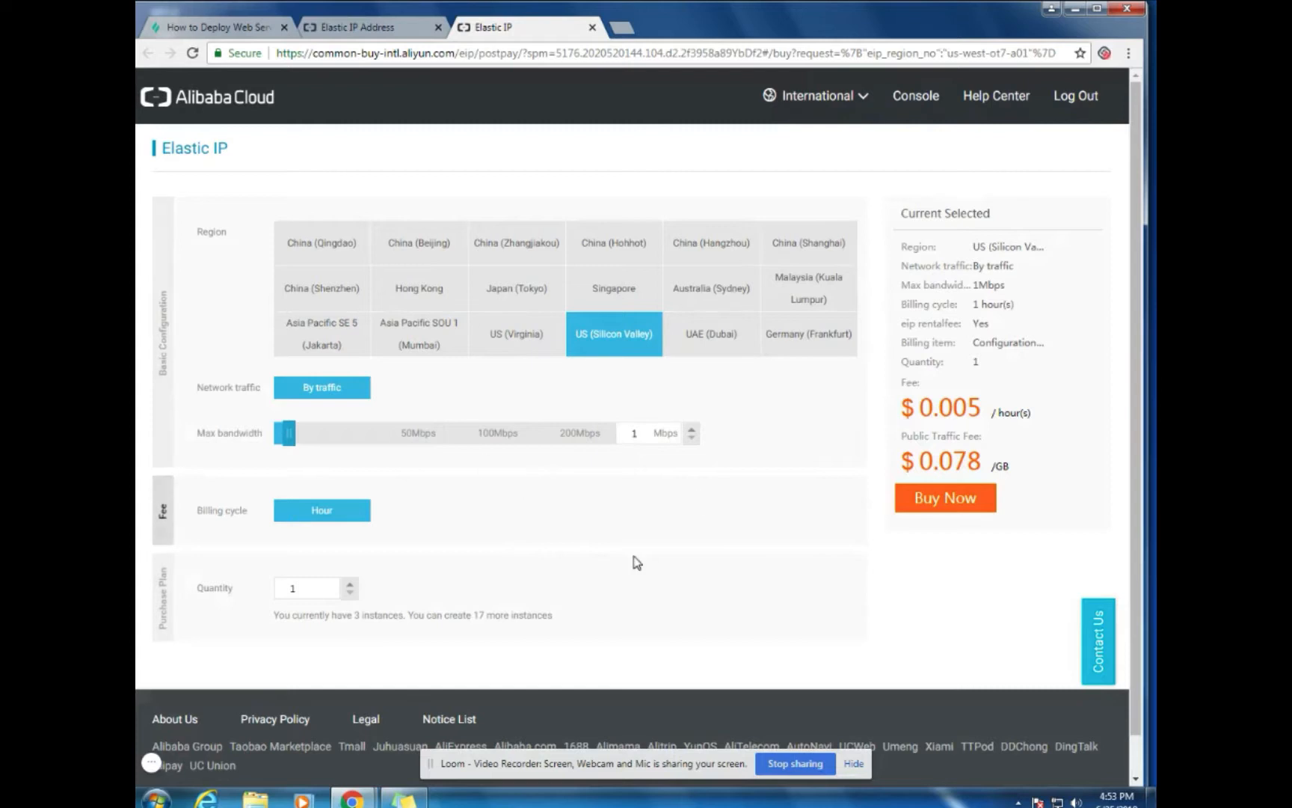
Order the pay-as-you-go 1 Mbps Elastic IP, accept its service agreement and activate it, then close the error tab
{"action": "left_click", "coordinate": [942, 508]}
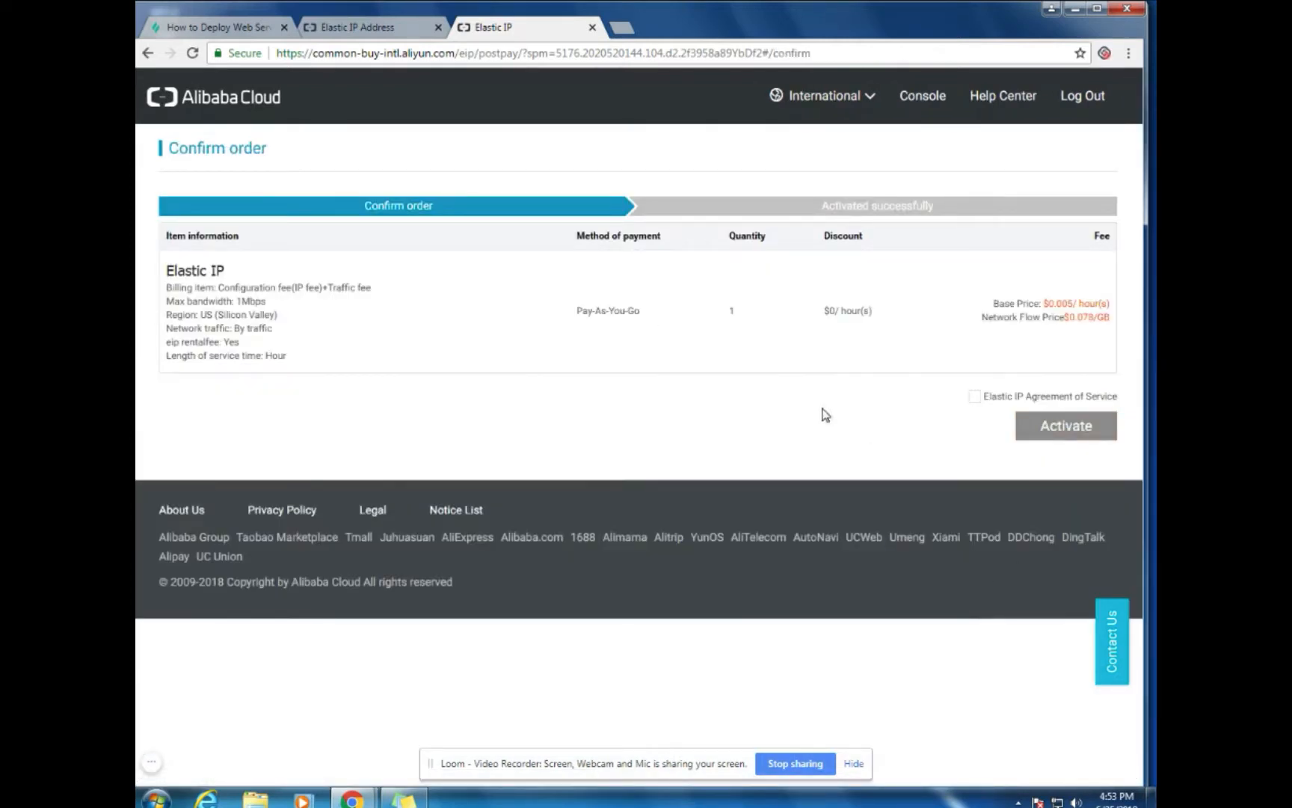
{"action": "left_click", "coordinate": [976, 397]}
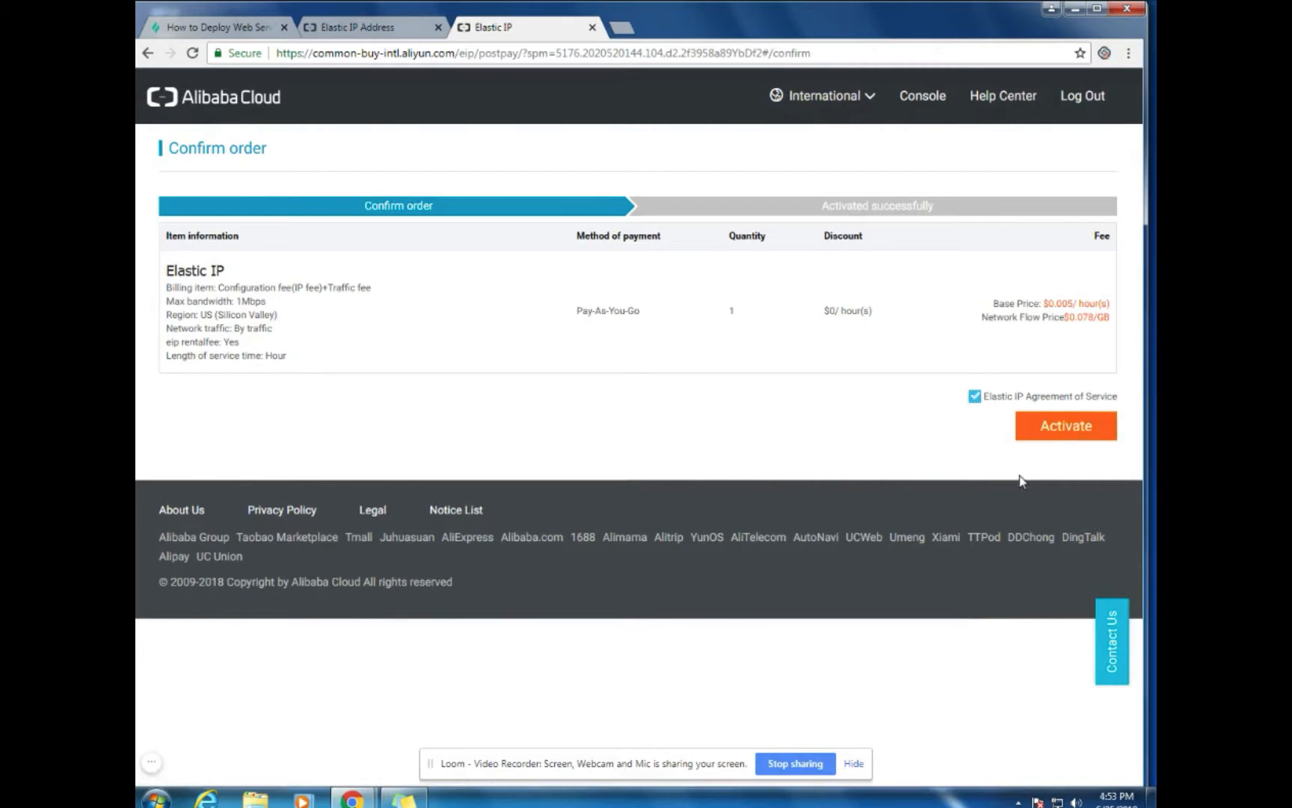
{"action": "left_click", "coordinate": [1065, 432]}
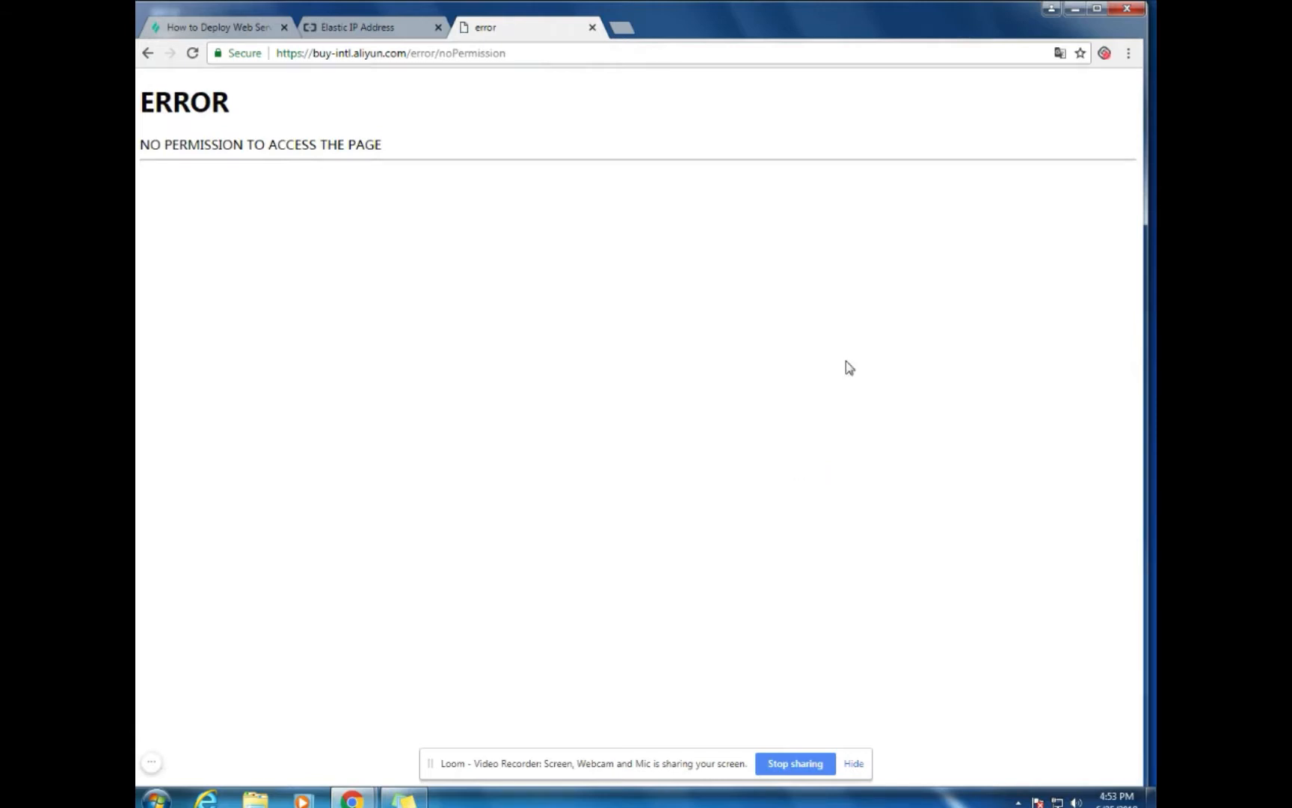
{"action": "left_click", "coordinate": [592, 28]}
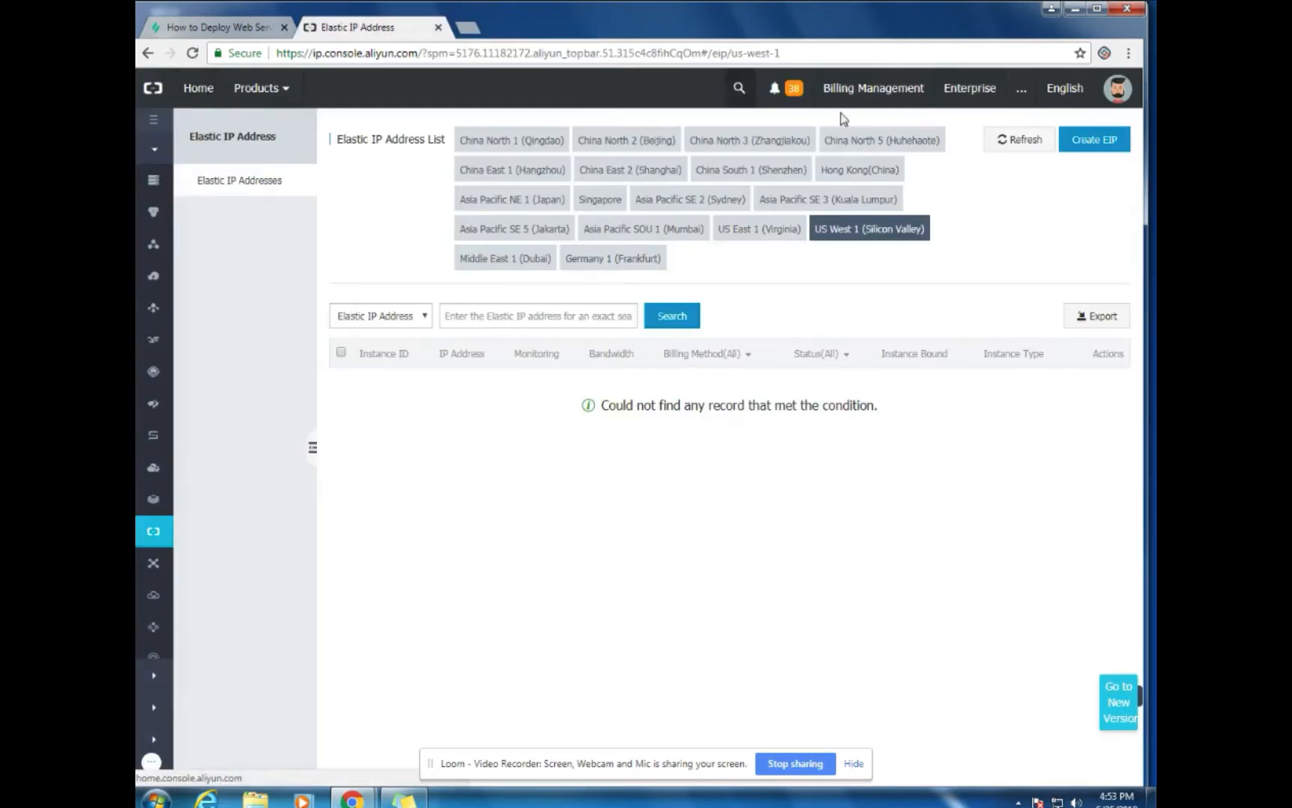
Refresh the Elastic IP list and bind 47.254.72.238 to the ecs-1 instance
{"action": "left_click", "coordinate": [1024, 142]}
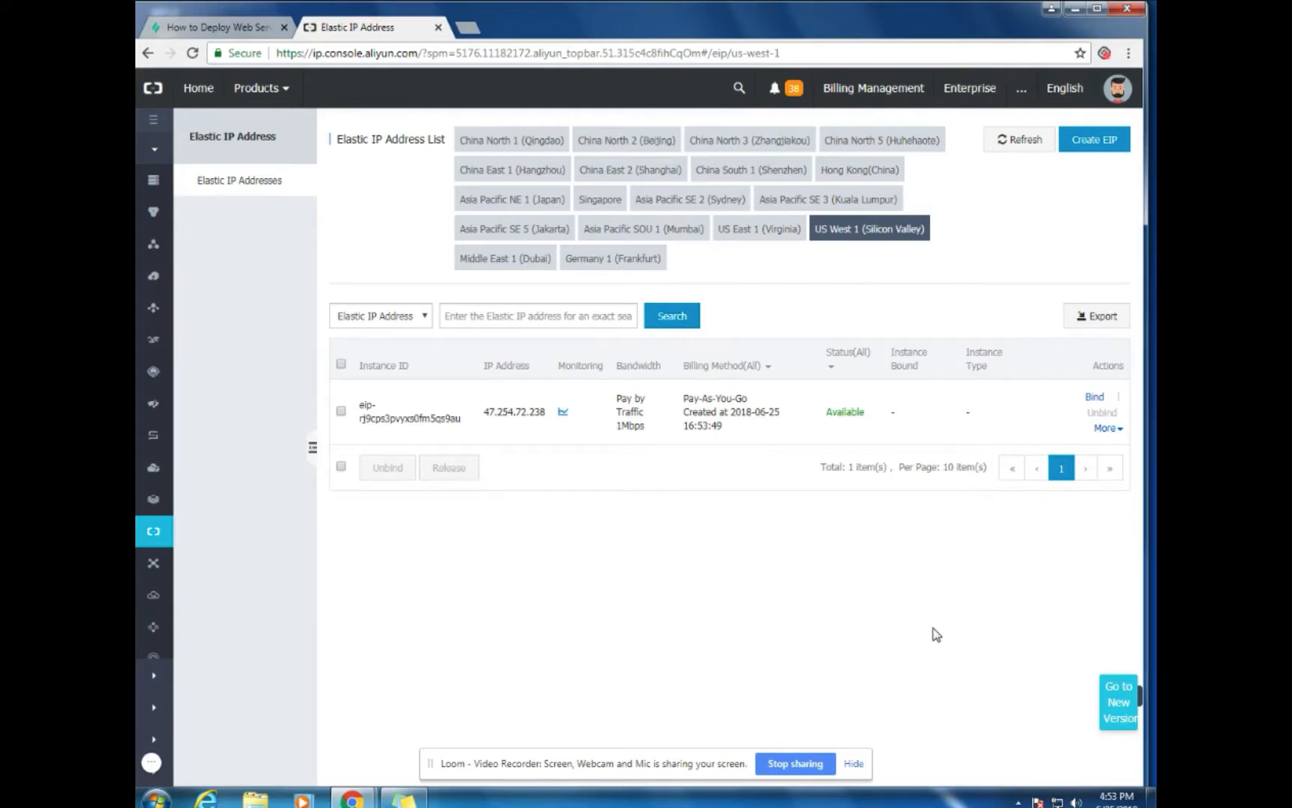
{"action": "left_click", "coordinate": [1093, 398]}
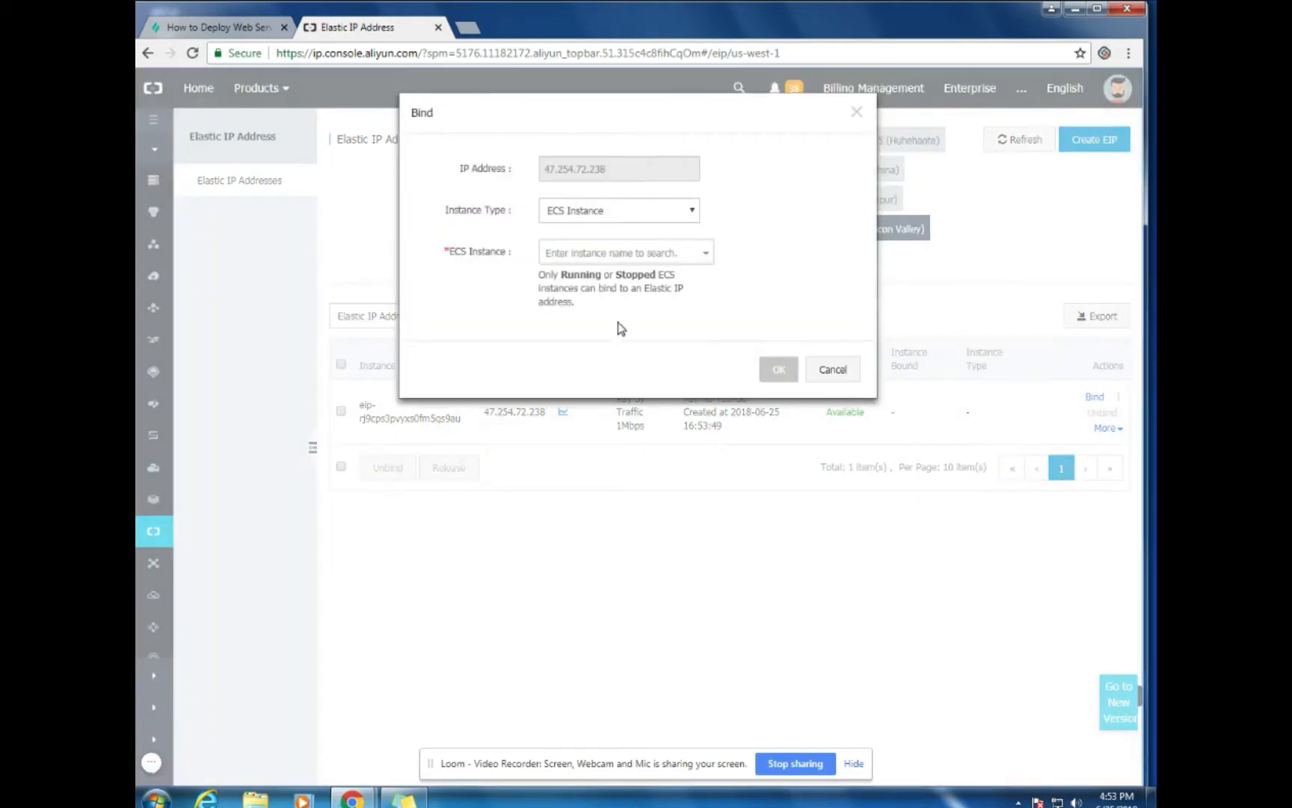
{"action": "left_click", "coordinate": [702, 255]}
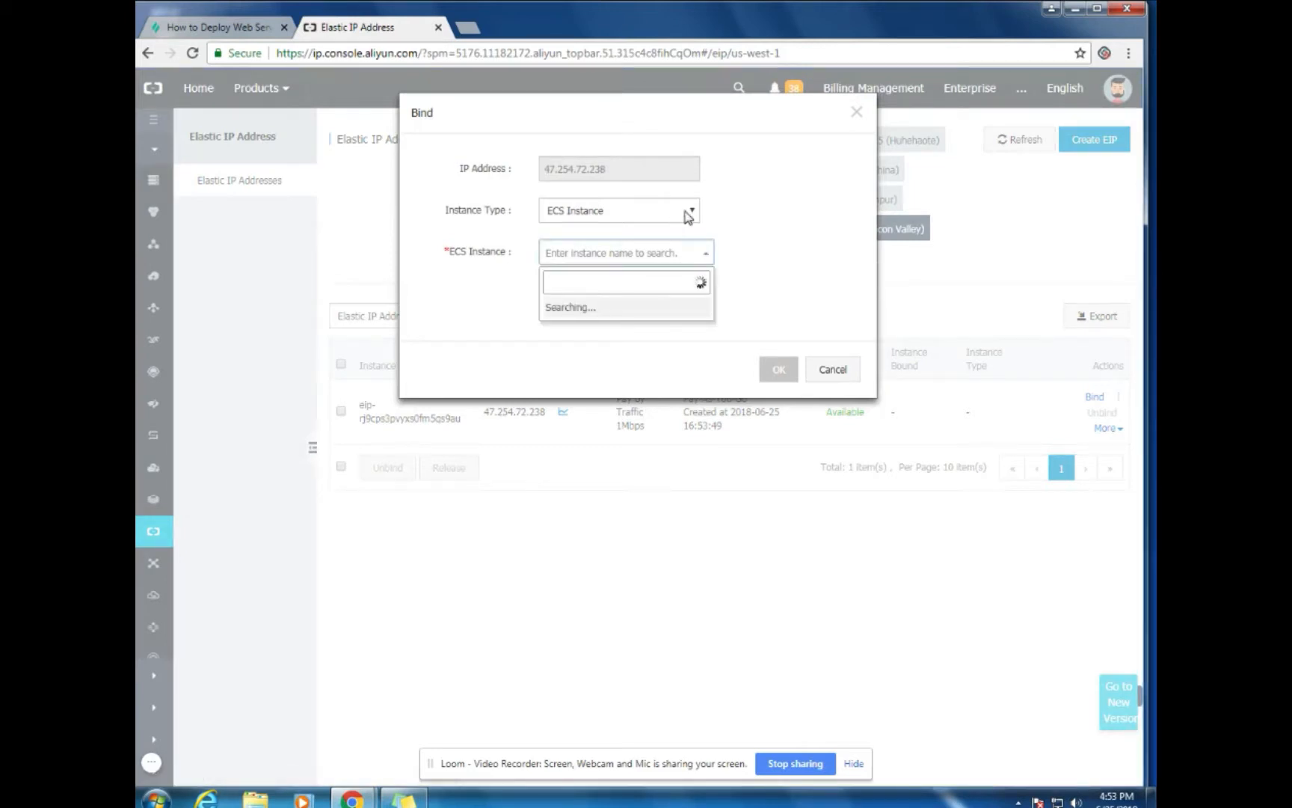
{"action": "left_click", "coordinate": [703, 257]}
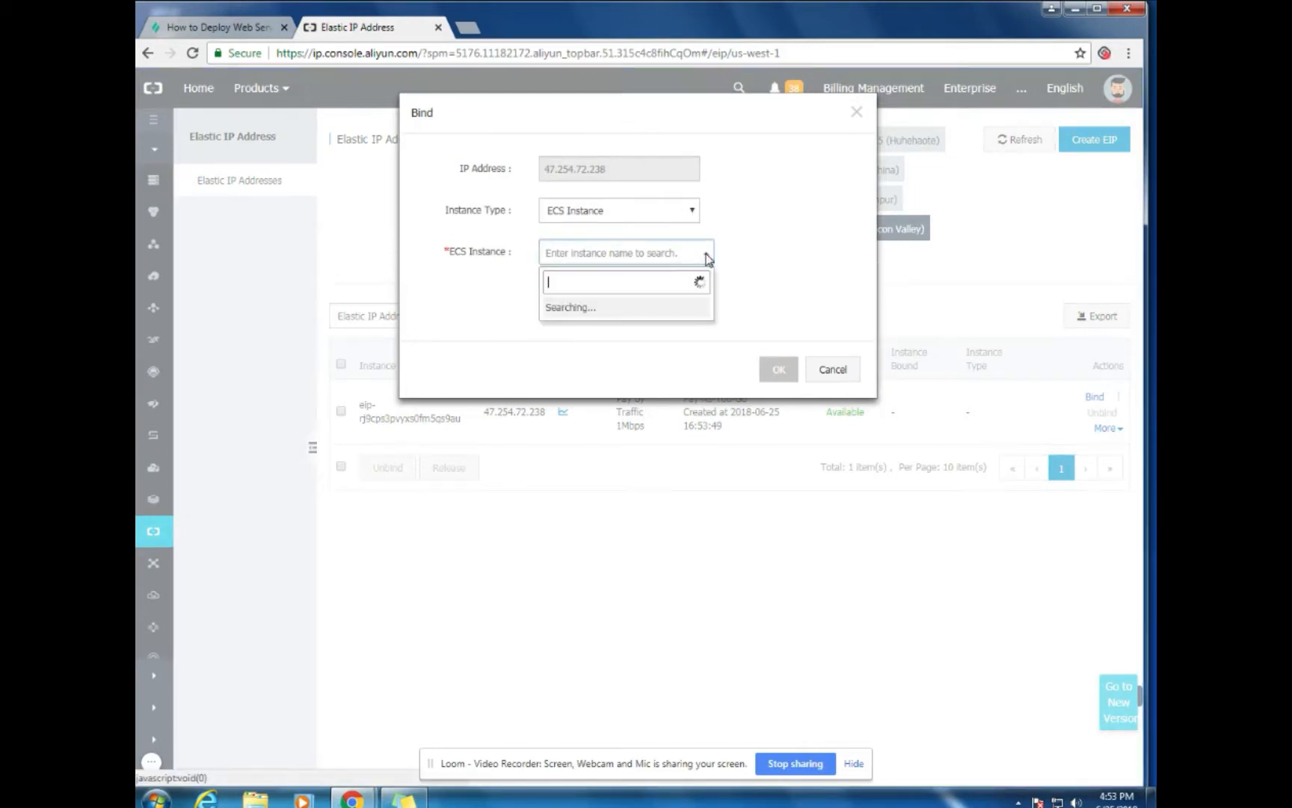
{"action": "left_click", "coordinate": [649, 309]}
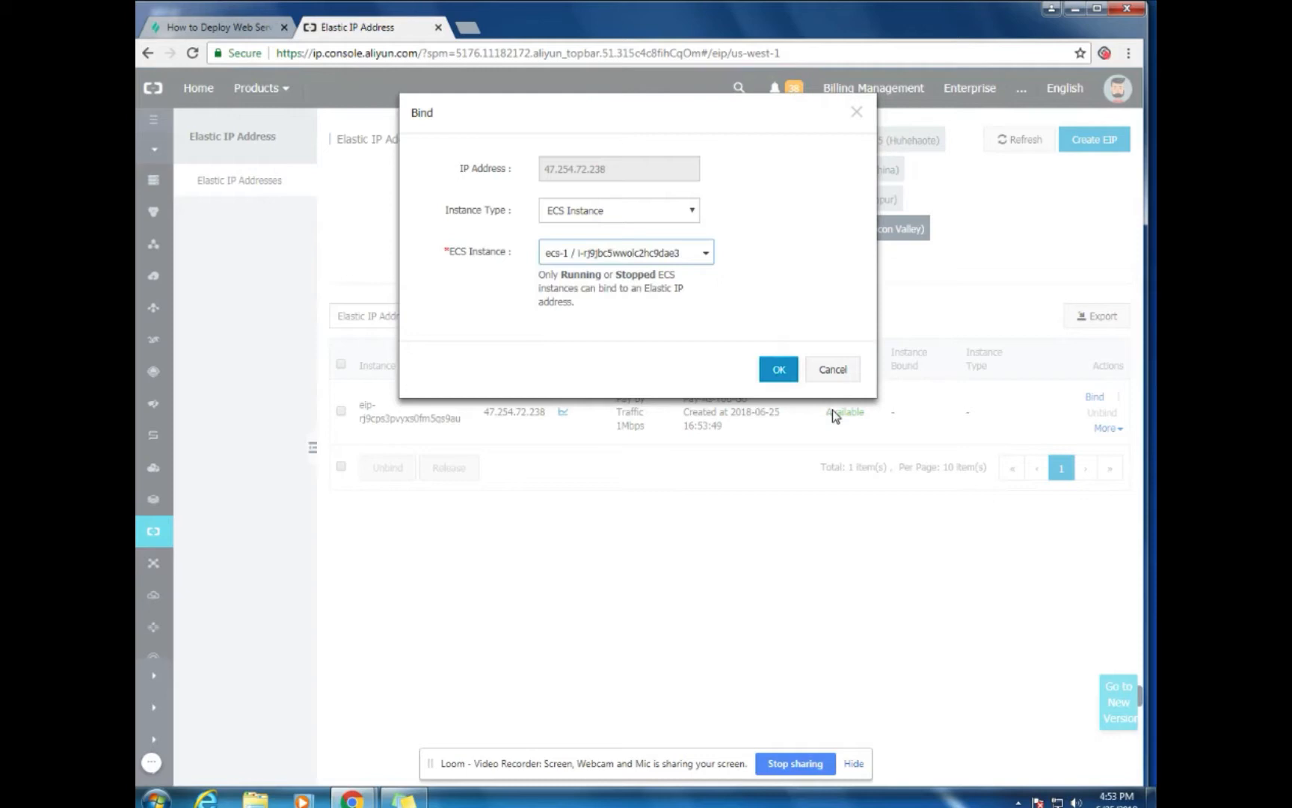
{"action": "left_click", "coordinate": [777, 371]}
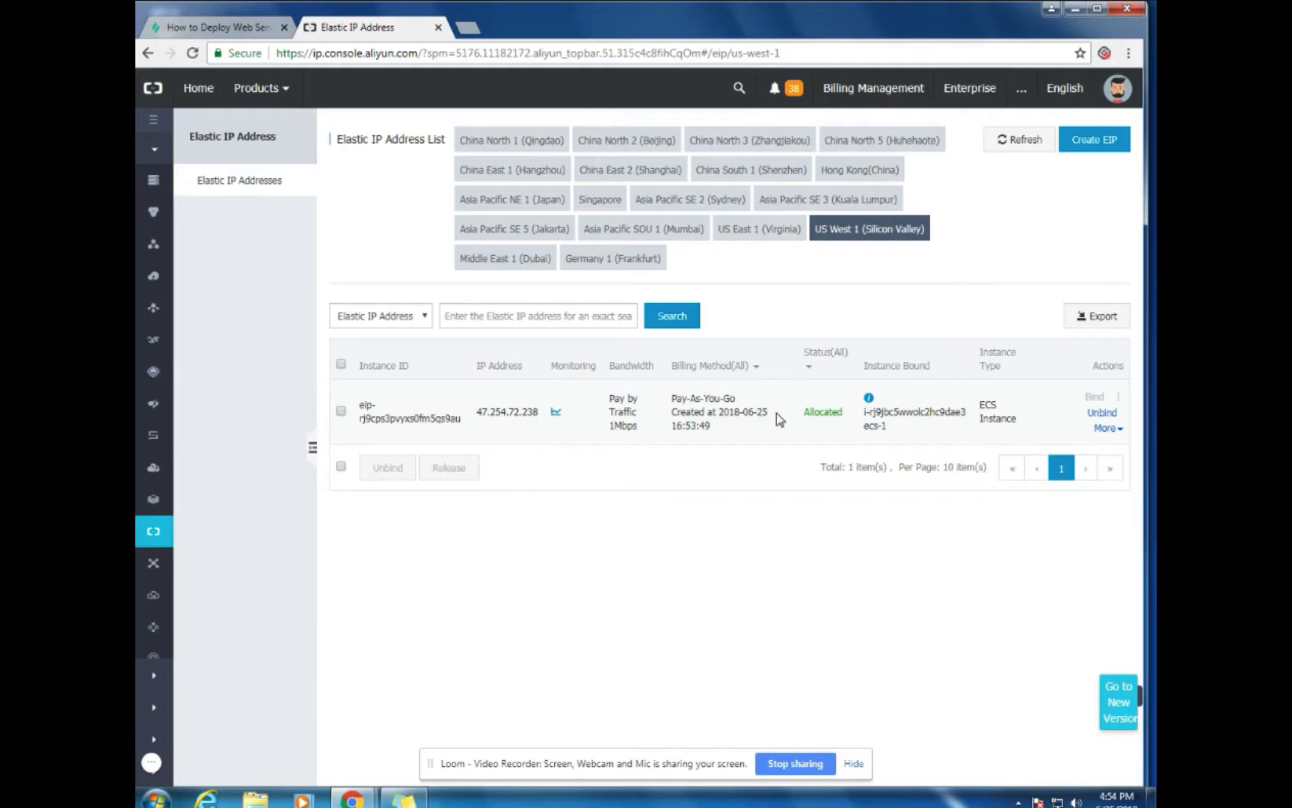
Go to the Elastic Compute Service instance list and open ecs-1's details to see Elastic IP 47.254.72.238
{"action": "left_click", "coordinate": [278, 99]}
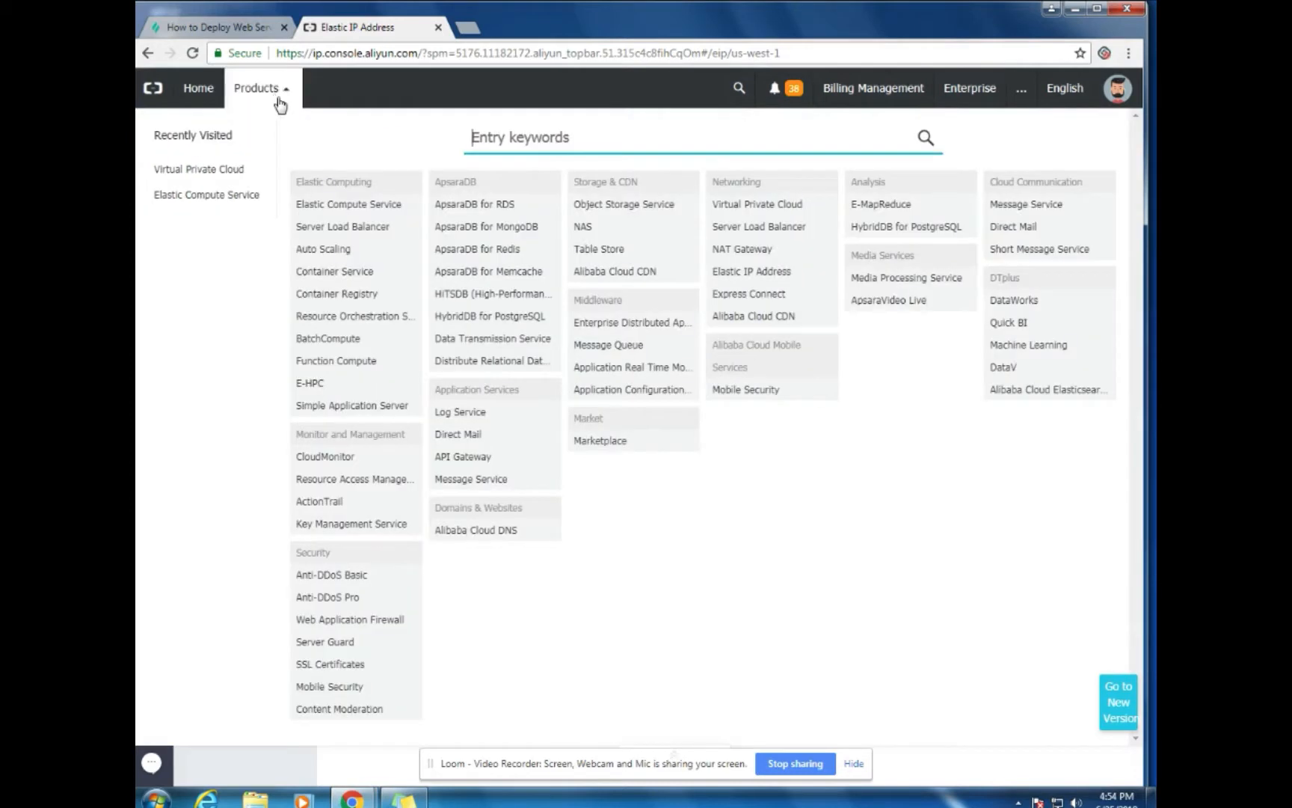
{"action": "left_click", "coordinate": [338, 213]}
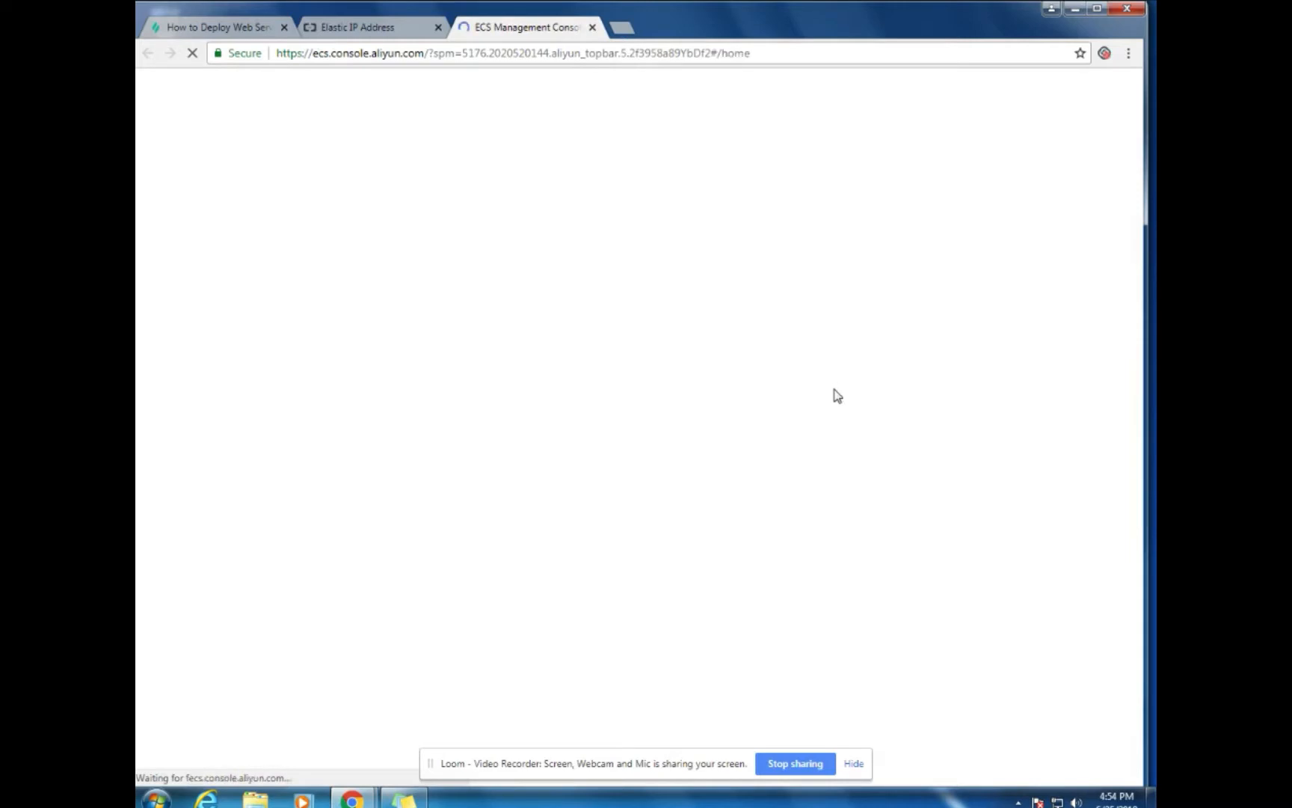
{"action": "left_click", "coordinate": [438, 26]}
{"action": "left_click", "coordinate": [207, 207]}
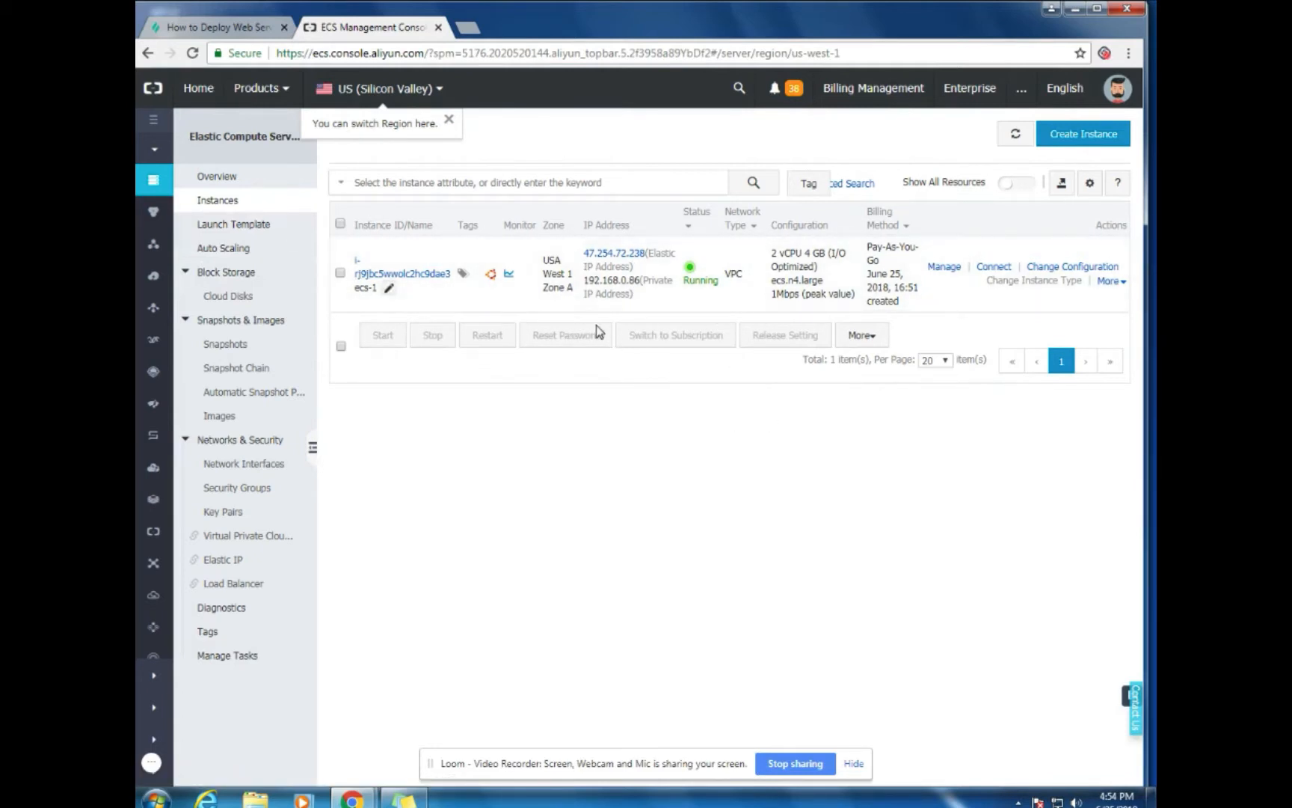
{"action": "left_click", "coordinate": [426, 275]}
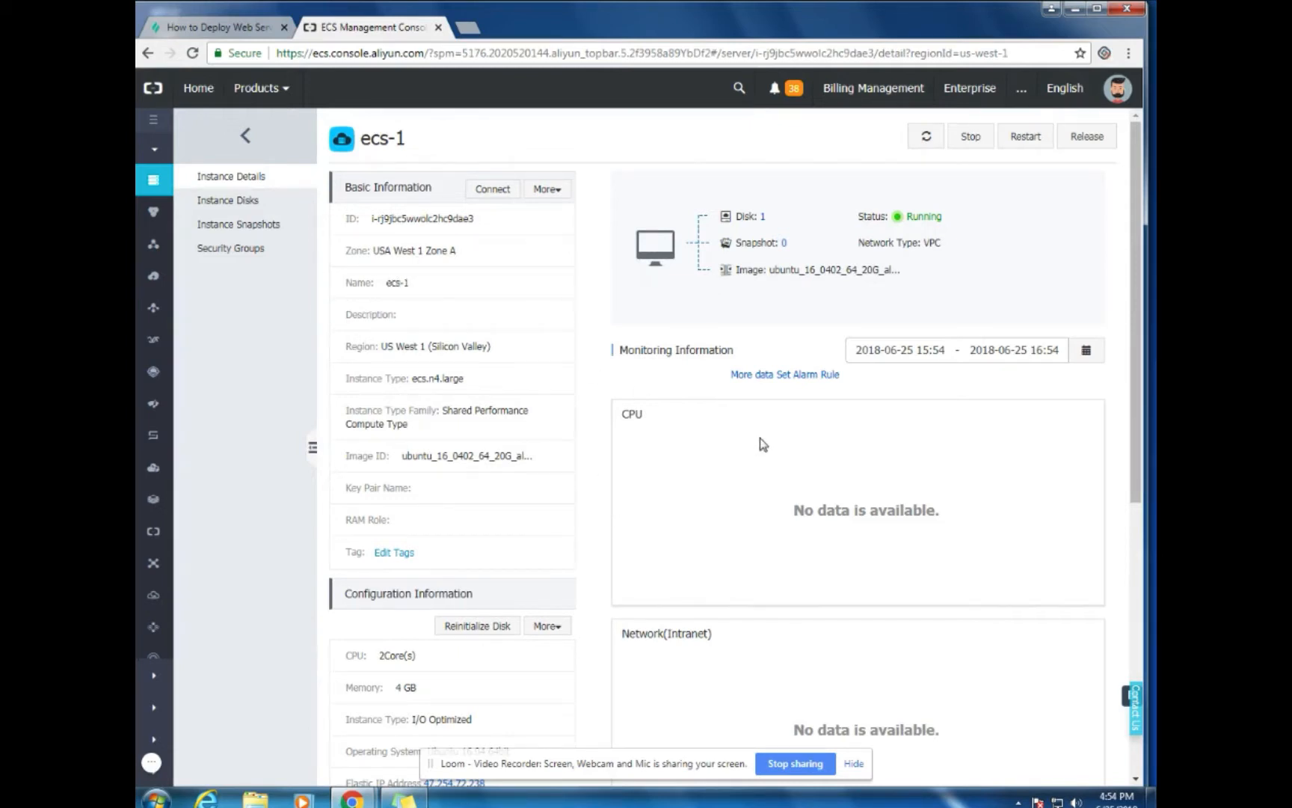
{"action": "scroll", "coordinate": [759, 441], "scroll_direction": "down", "scroll_amount": 1}
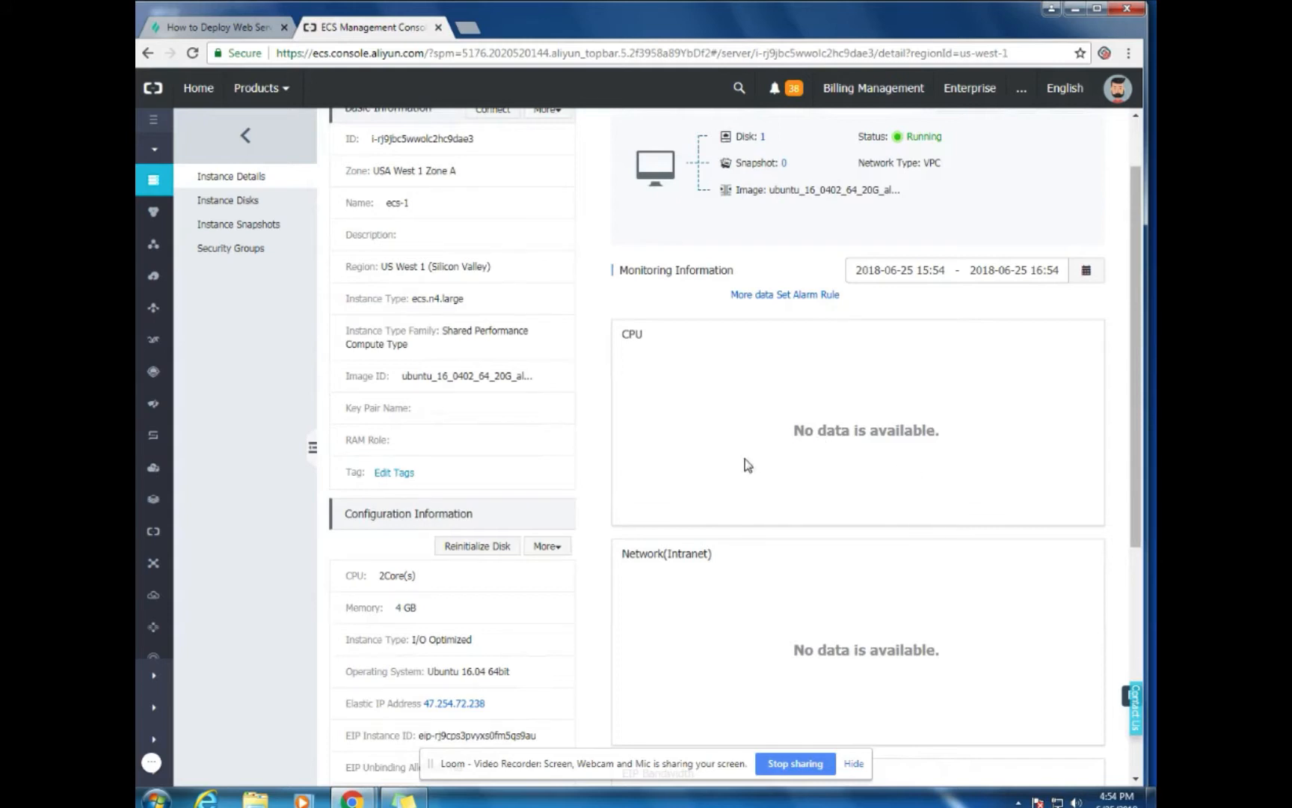
{"action": "scroll", "coordinate": [814, 404], "scroll_direction": "up", "scroll_amount": 1}
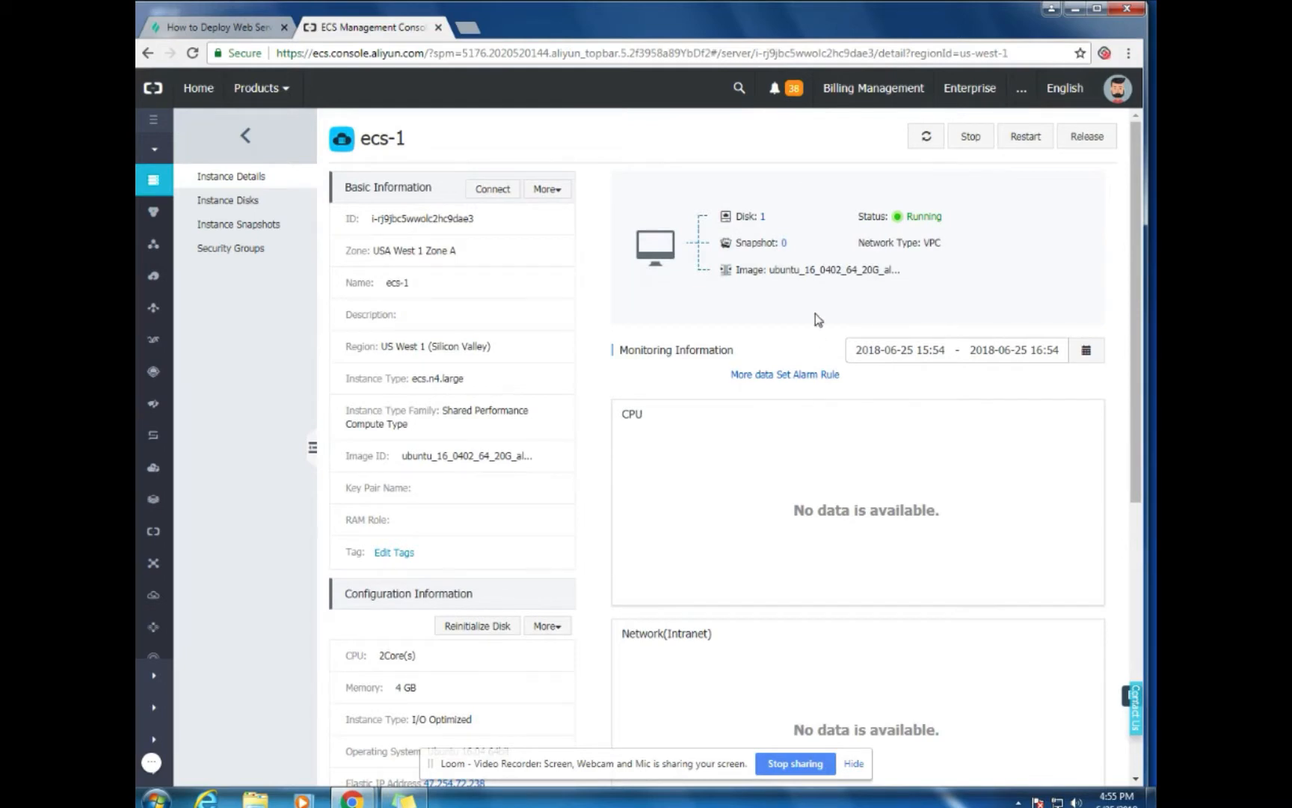
{"action": "scroll", "coordinate": [721, 413], "scroll_direction": "down", "scroll_amount": 4}
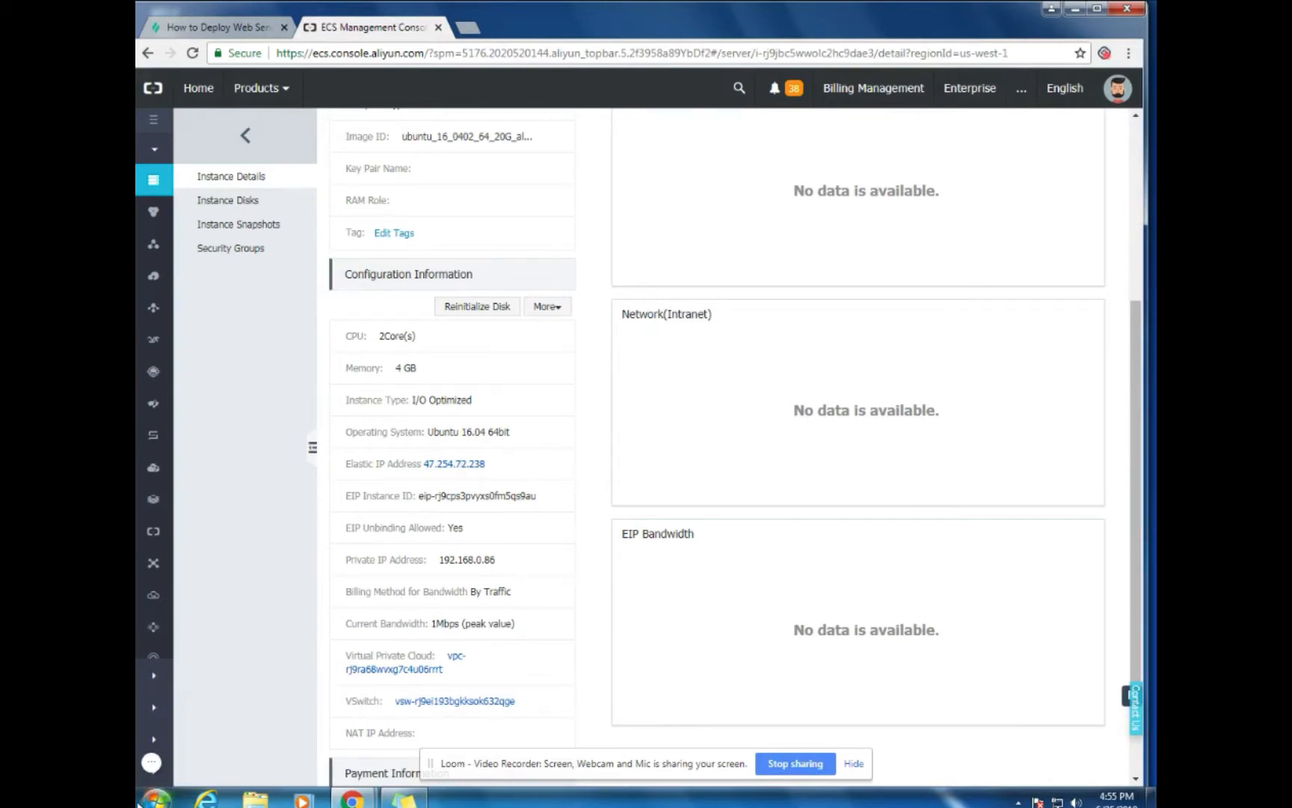
Launch PuTTY and copy the Elastic IP 47.254.72.238 into its host name field
{"action": "left_click", "coordinate": [155, 797]}
{"action": "type", "text": "putty"}
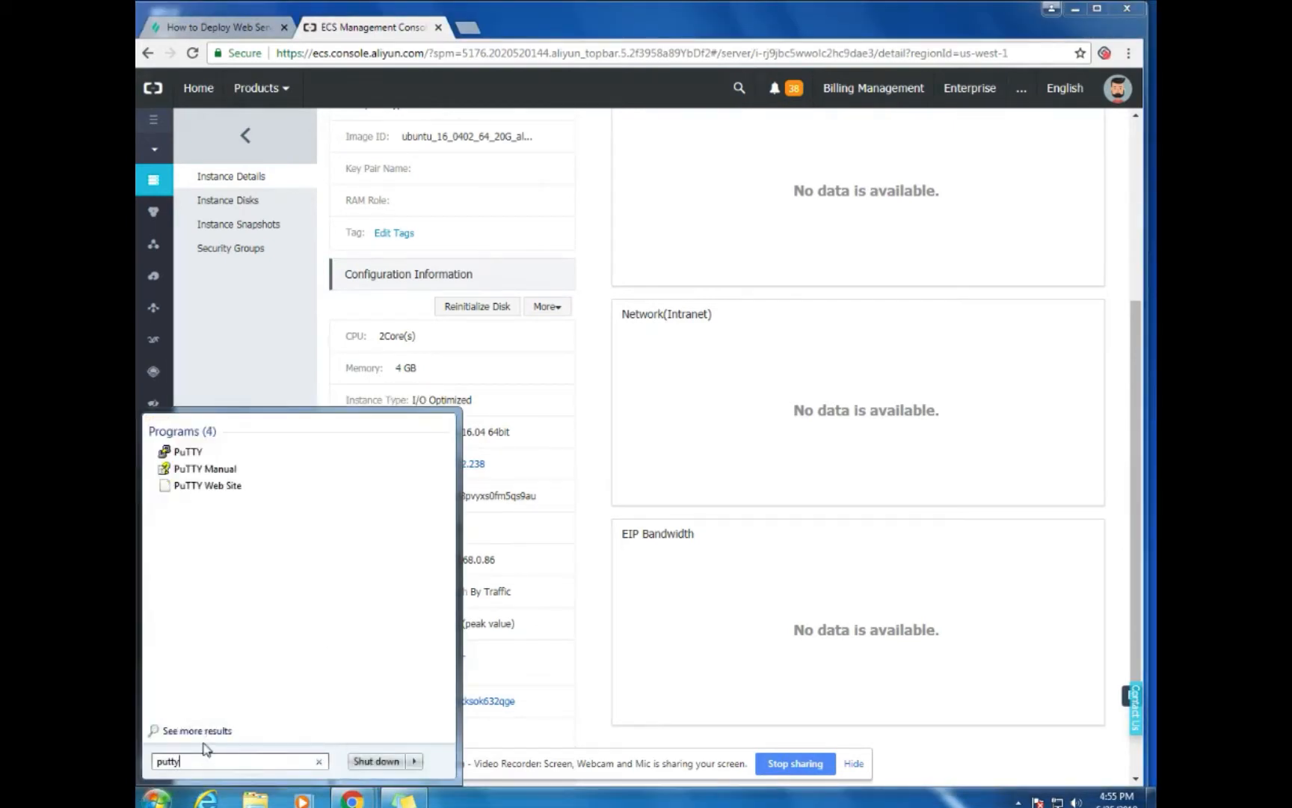
{"action": "left_click", "coordinate": [217, 453]}
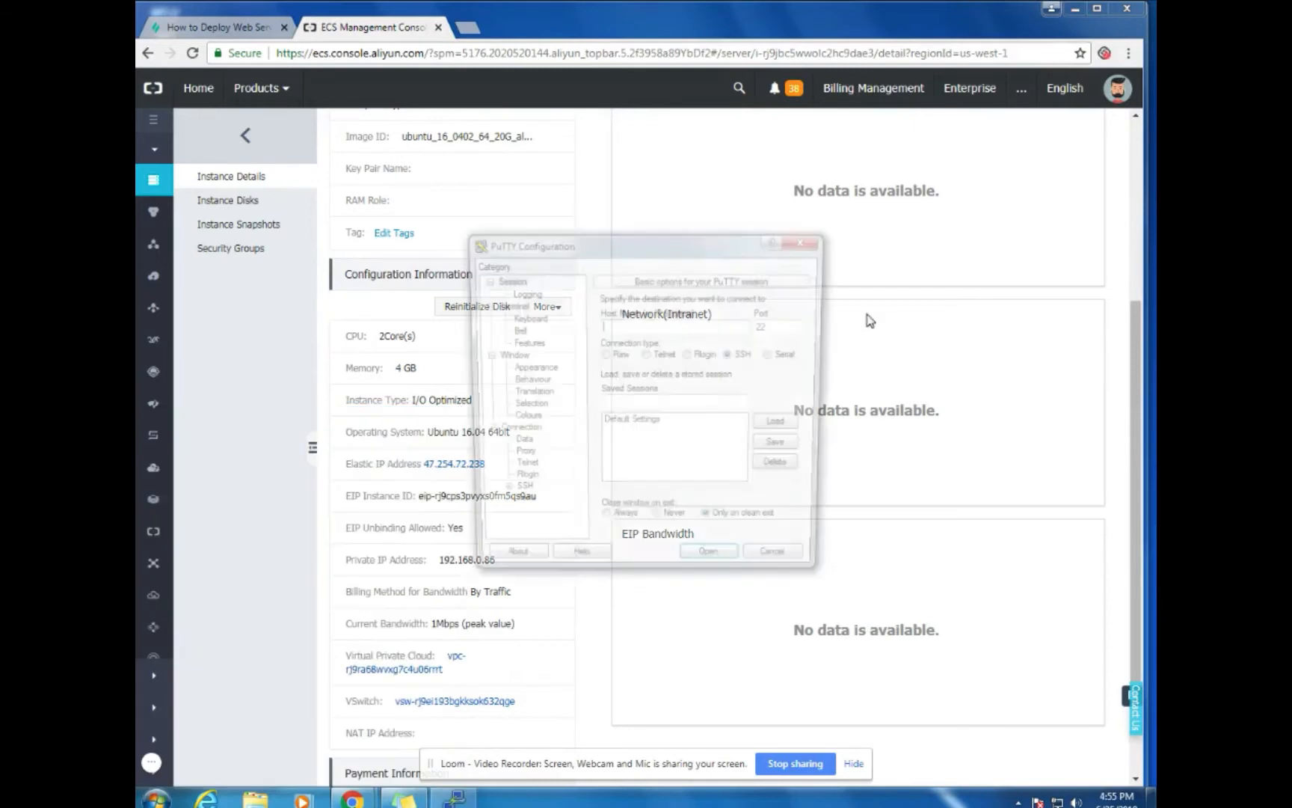
{"action": "key", "text": "alt+Tab"}
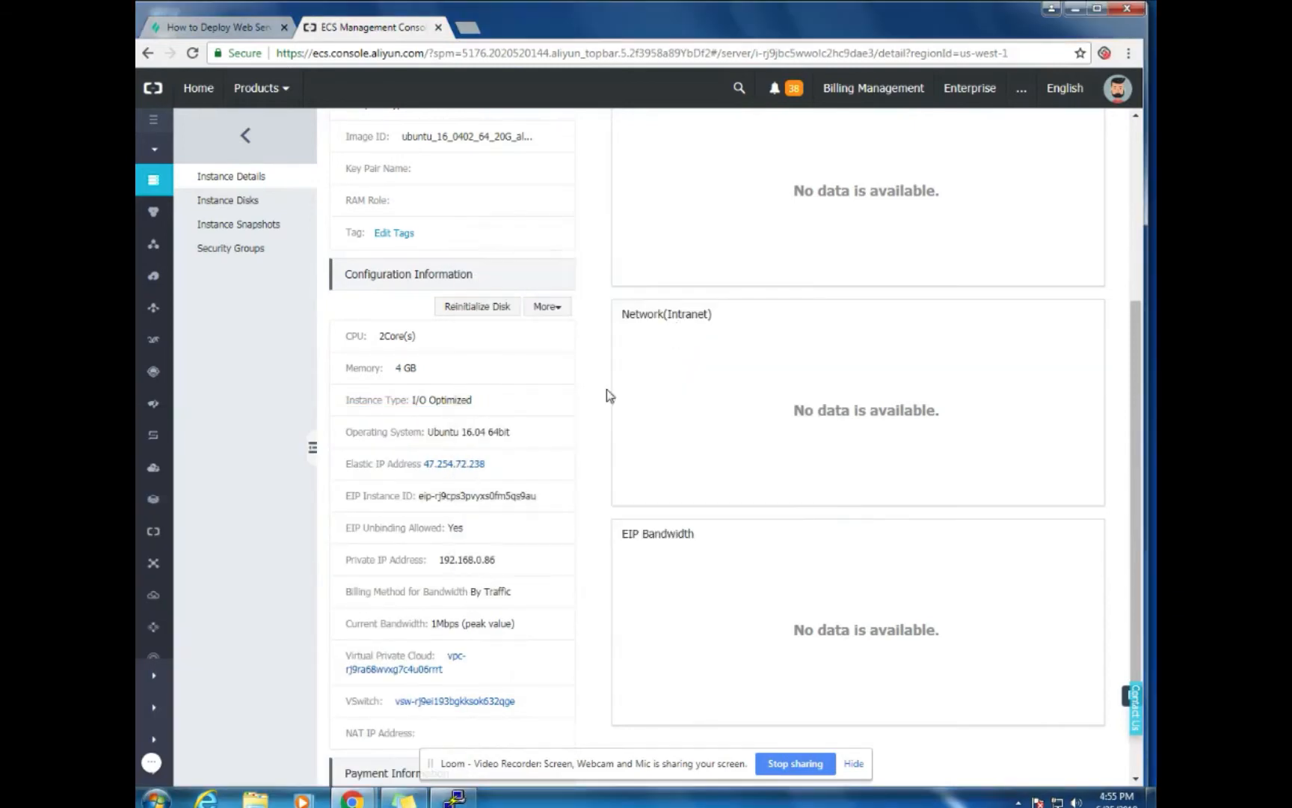
{"action": "left_click_drag", "start_coordinate": [422, 464], "coordinate": [502, 467]}
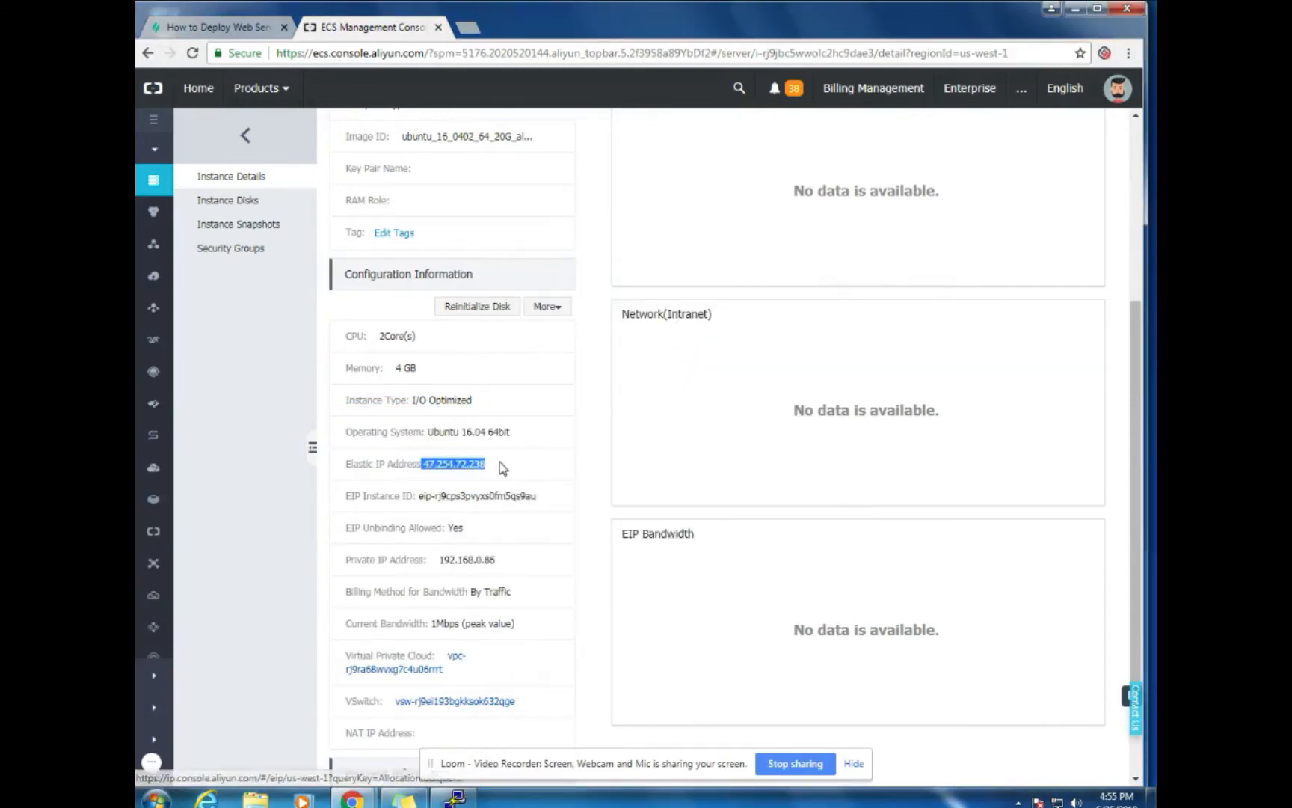
{"action": "key", "text": "ctrl+c"}
{"action": "key", "text": "alt+Tab"}
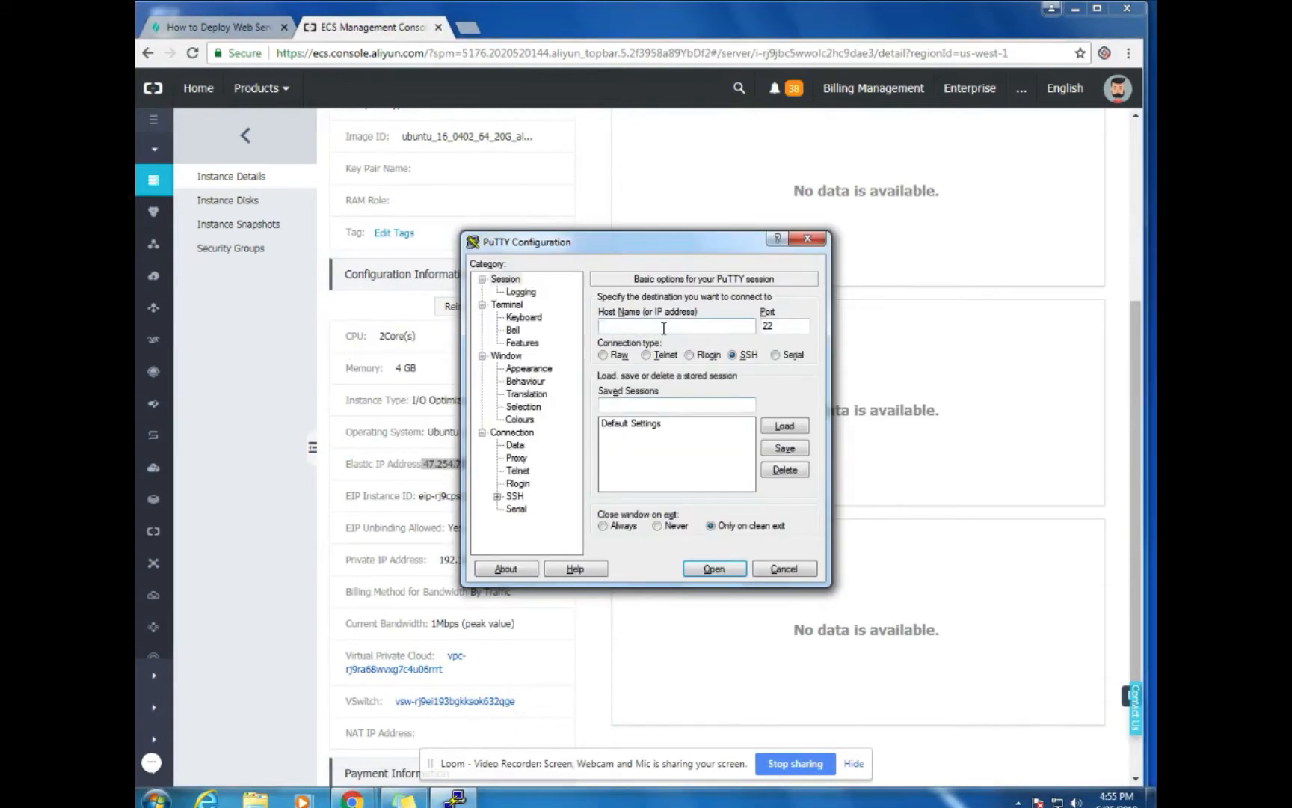
{"action": "key", "text": "ctrl+v"}
{"action": "left_click", "coordinate": [603, 326]}
Open the SSH connection, trust the host key and log in as root with the password
{"action": "left_click", "coordinate": [707, 572]}
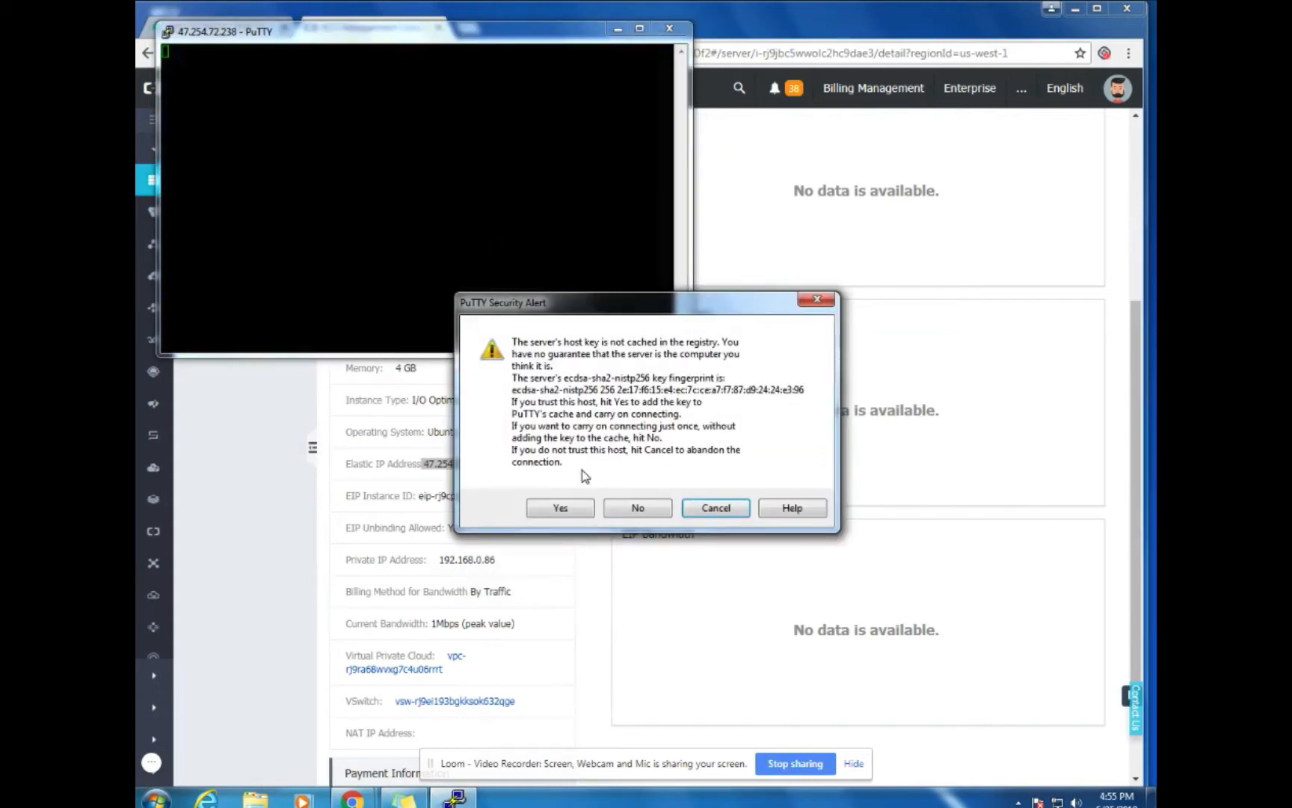
{"action": "left_click", "coordinate": [554, 513]}
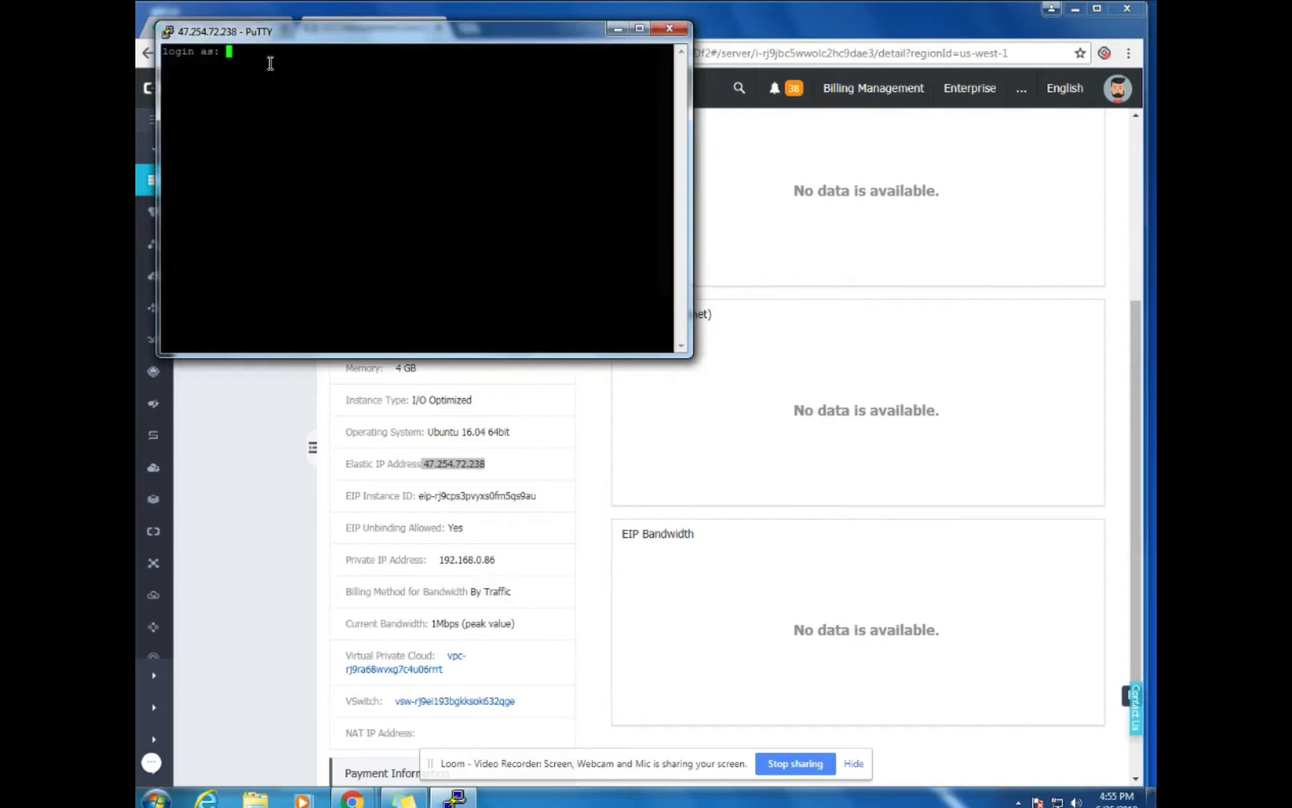
{"action": "type", "text": "root"}
{"action": "key", "text": "Return"}
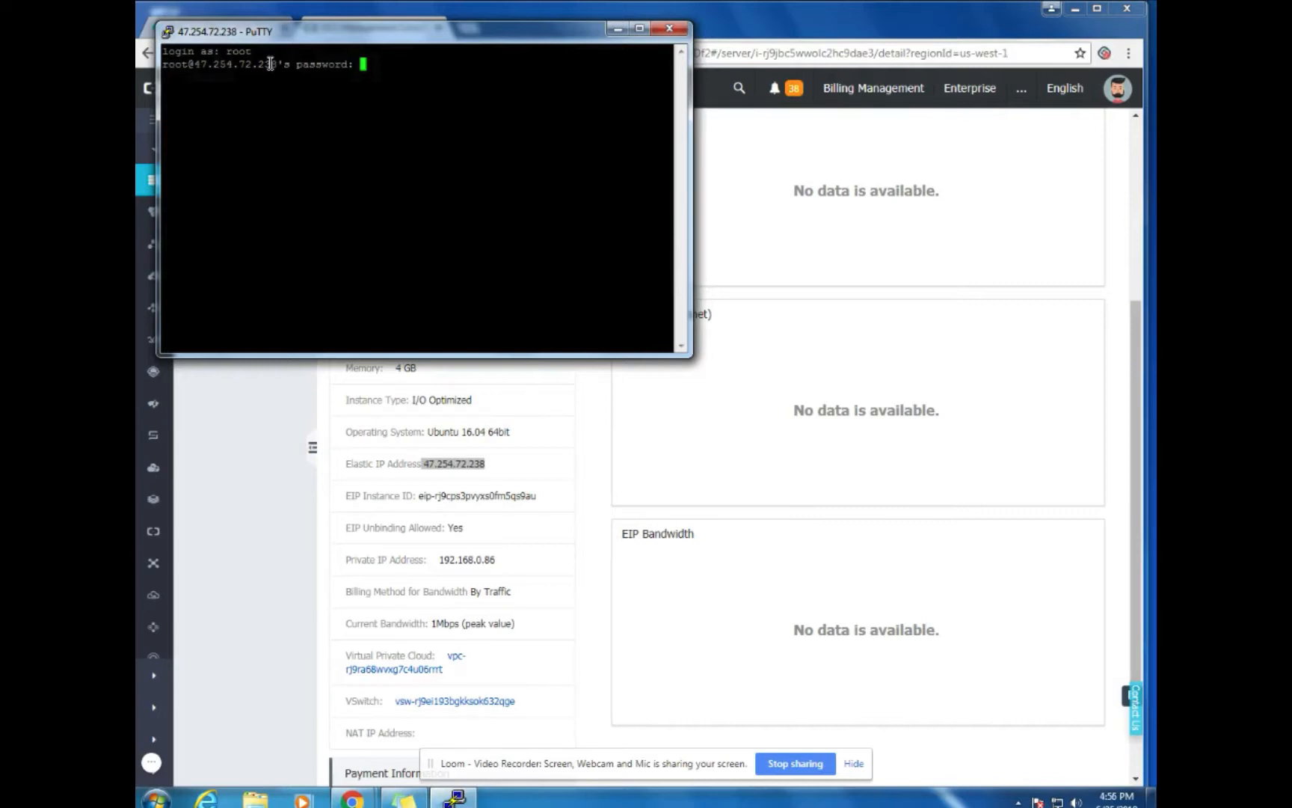
{"action": "key", "text": "Return"}
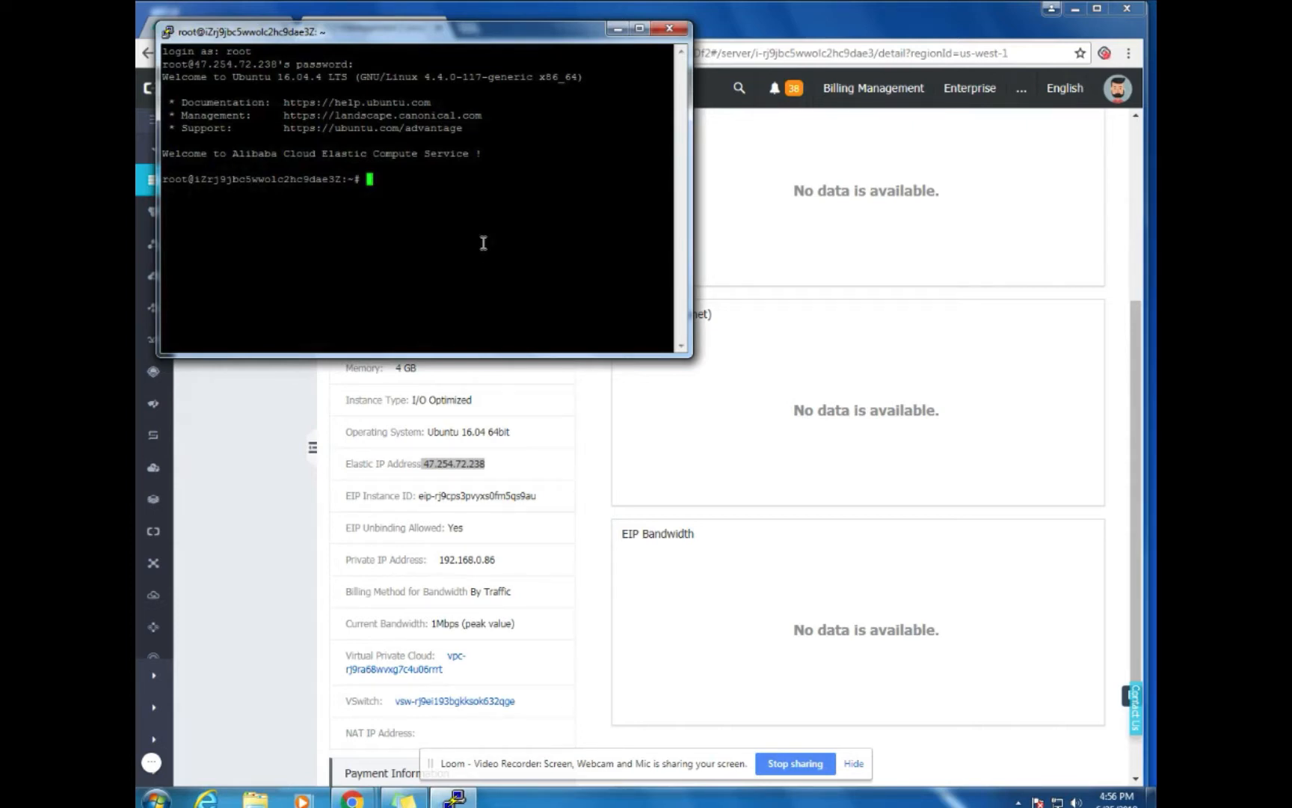
Run 'apt-get update' to refresh package lists from the Aliyun Ubuntu mirrors
{"action": "type", "text": "apt-get update"}
{"action": "key", "text": "Return"}
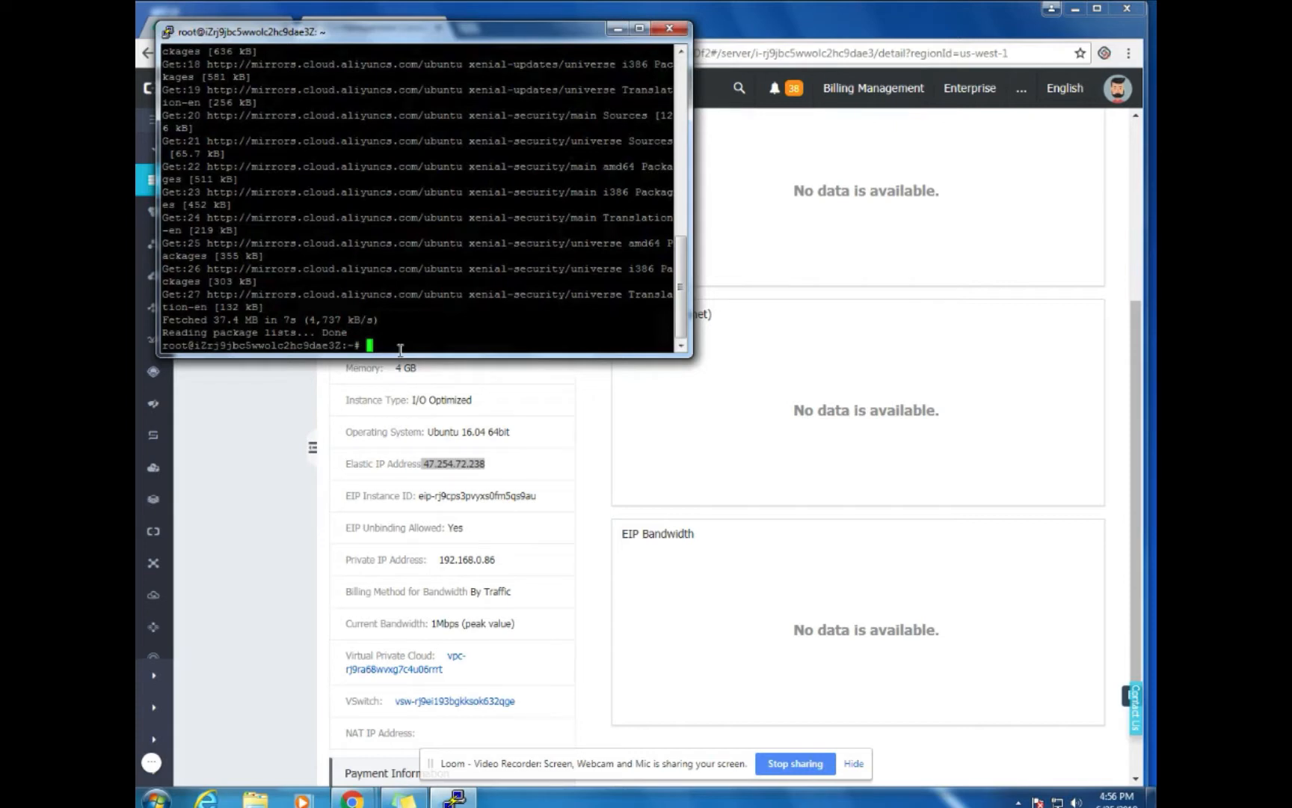
{"action": "type", "text": "apty"}
Correct the typed command to 'apt-get install nginx -y' and run it to install nginx
{"action": "key", "text": "BackSpace"}
{"action": "key", "text": "BackSpace"}
{"action": "type", "text": "t-get"}
{"action": "key", "text": "BackSpace"}
{"action": "type", "text": "install"}
{"action": "key", "text": "Left"}
{"action": "key", "text": "Left"}
{"action": "key", "text": "Left"}
{"action": "key", "text": "Left"}
{"action": "key", "text": "Left"}
{"action": "key", "text": "Left"}
{"action": "key", "text": "Left"}
{"action": "key", "text": "Left"}
{"action": "key", "text": "BackSpace"}
{"action": "key", "text": "Right"}
{"action": "key", "text": "Right"}
{"action": "key", "text": "Right"}
{"action": "key", "text": "Right"}
{"action": "key", "text": "Right"}
{"action": "key", "text": "Right"}
{"action": "key", "text": "Right"}
{"action": "key", "text": "BackSpace"}
{"action": "type", "text": "ngin"}
{"action": "key", "text": "BackSpace"}
{"action": "key", "text": "BackSpace"}
{"action": "key", "text": "BackSpace"}
{"action": "key", "text": "BackSpace"}
{"action": "key", "text": "BackSpace"}
{"action": "type", "text": "nginx -y"}
{"action": "key", "text": "Return"}
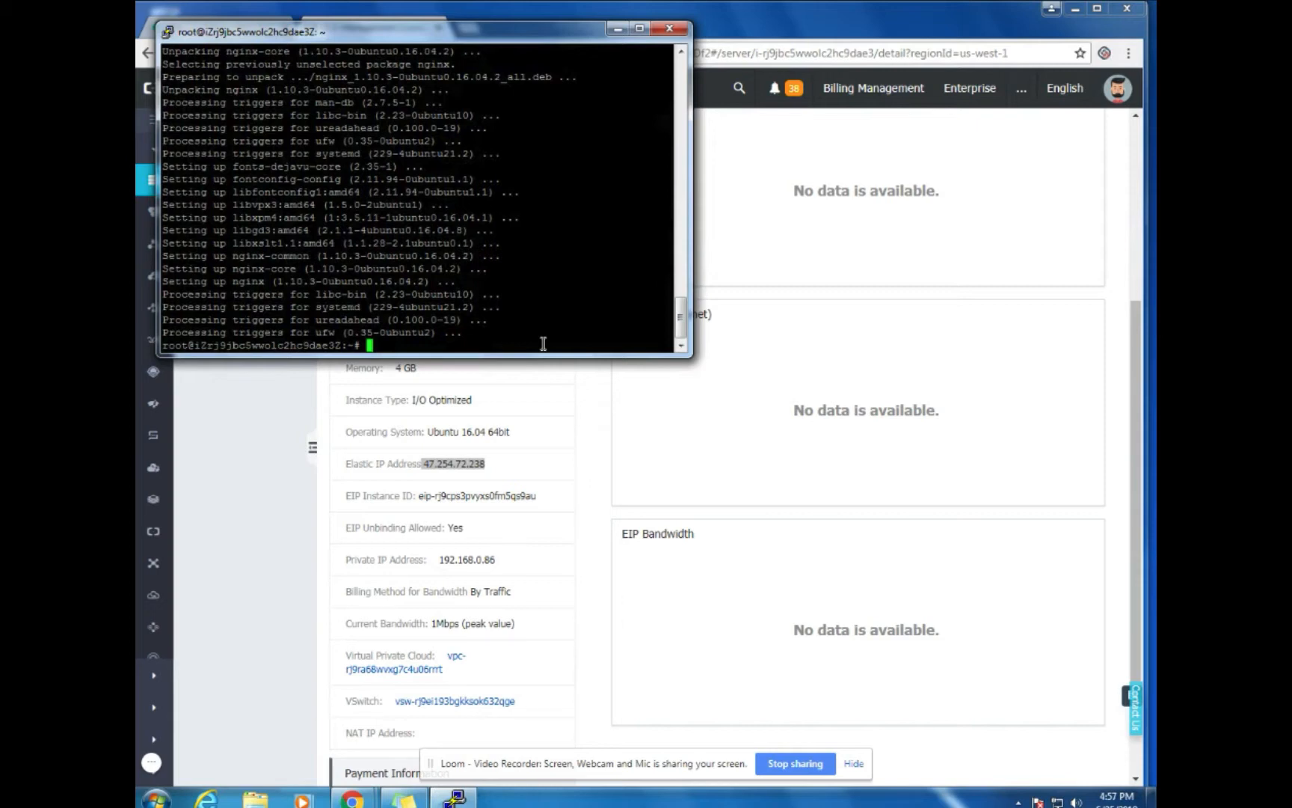
Type the 'service nginx' command, correcting its misspellings
{"action": "type", "text": "serove"}
{"action": "key", "text": "BackSpace"}
{"action": "key", "text": "BackSpace"}
{"action": "key", "text": "BackSpace"}
{"action": "type", "text": "vice anginx"}
{"action": "key", "text": "Left"}
{"action": "key", "text": "Left"}
{"action": "key", "text": "Left"}
{"action": "key", "text": "Left"}
{"action": "key", "text": "Left"}
{"action": "key", "text": "Left"}
{"action": "key", "text": "BackSpace"}
{"action": "key", "text": "BackSpace"}
{"action": "key", "text": "Right"}
{"action": "key", "text": "Right"}
{"action": "key", "text": "Right"}
{"action": "key", "text": "Right"}
{"action": "key", "text": "Right"}
Finish the command as 'service nginx start' and run it
{"action": "type", "text": "start"}
{"action": "key", "text": "Return"}
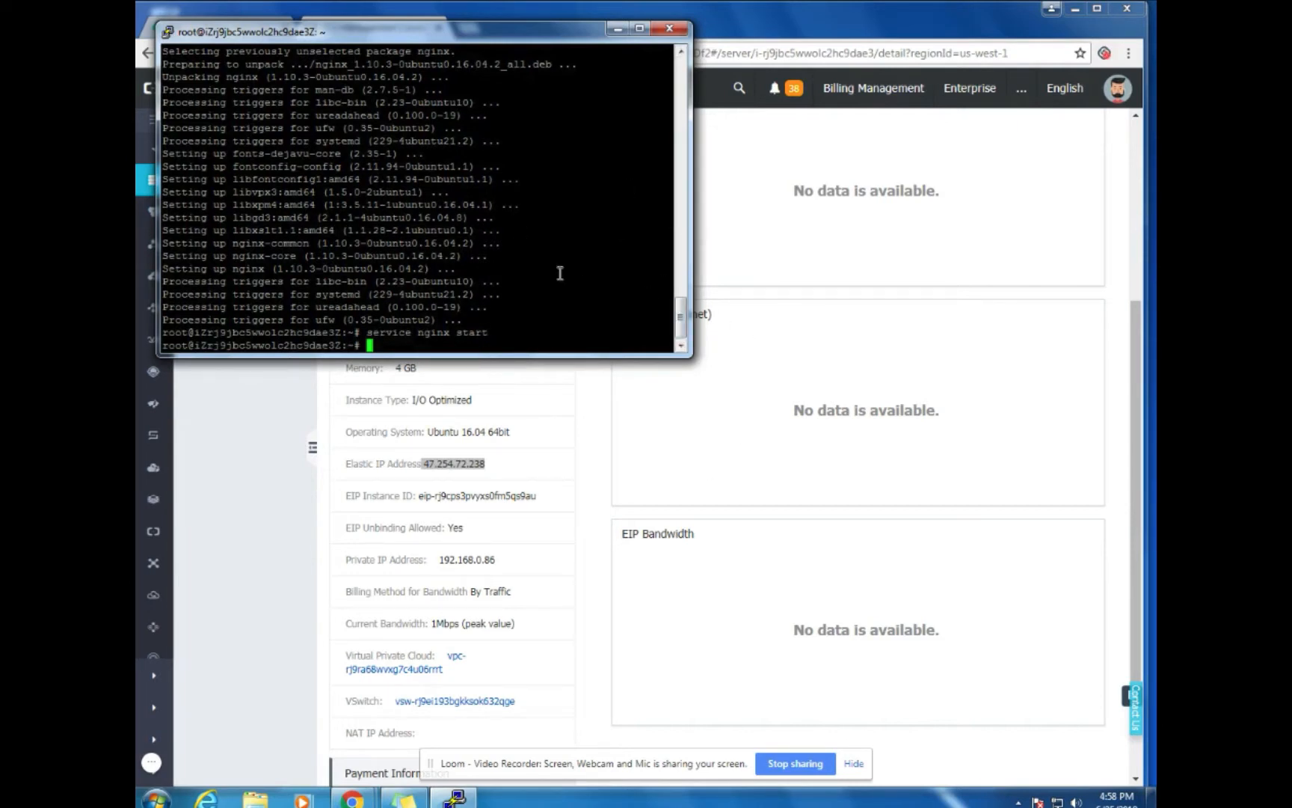
Load 47.254.72.238 in a new Chrome tab to see the nginx welcome page, then close it
{"action": "left_click", "coordinate": [617, 29]}
{"action": "mouse_move", "coordinate": [426, 462]}
{"action": "left_mouse_down"}
{"action": "mouse_move", "coordinate": [484, 467]}
{"action": "mouse_move", "coordinate": [448, 464]}
{"action": "left_mouse_up"}
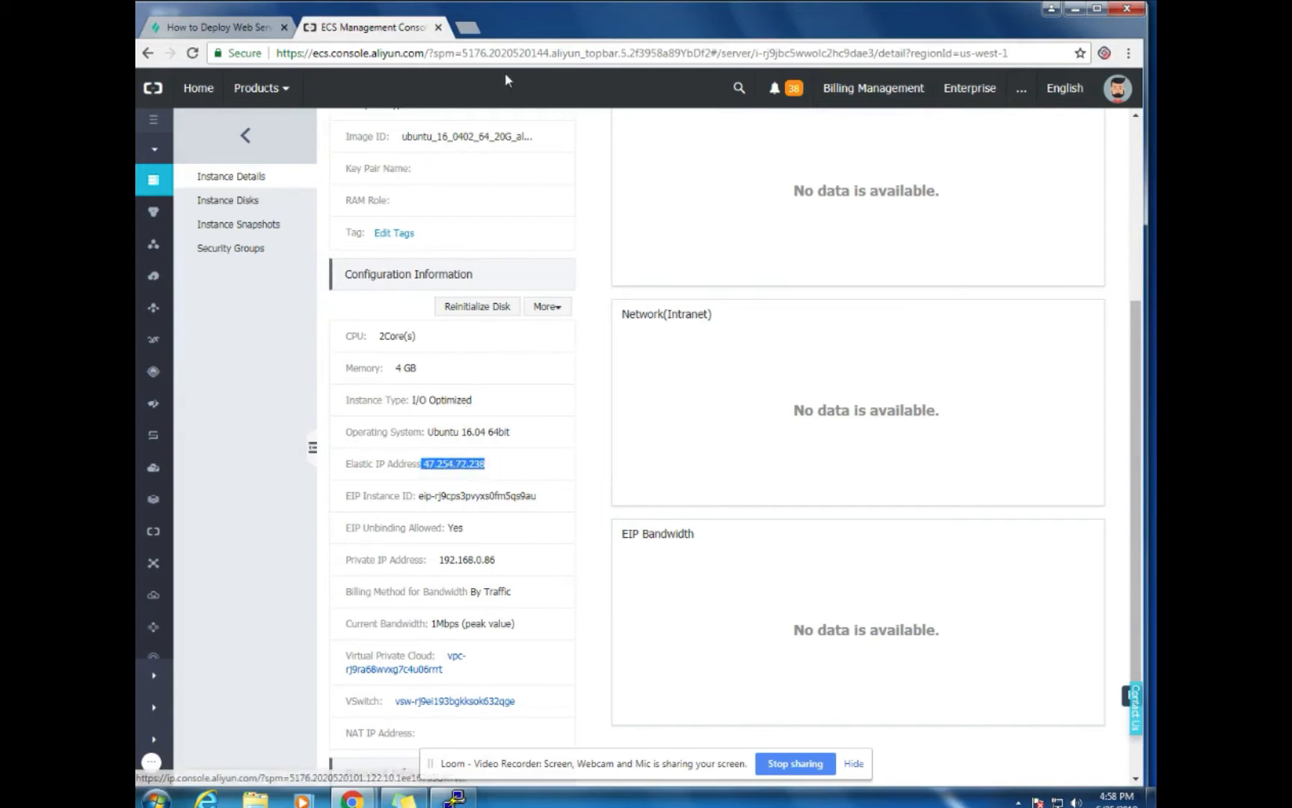
{"action": "left_click", "coordinate": [467, 27]}
{"action": "key", "text": "ctrl+v"}
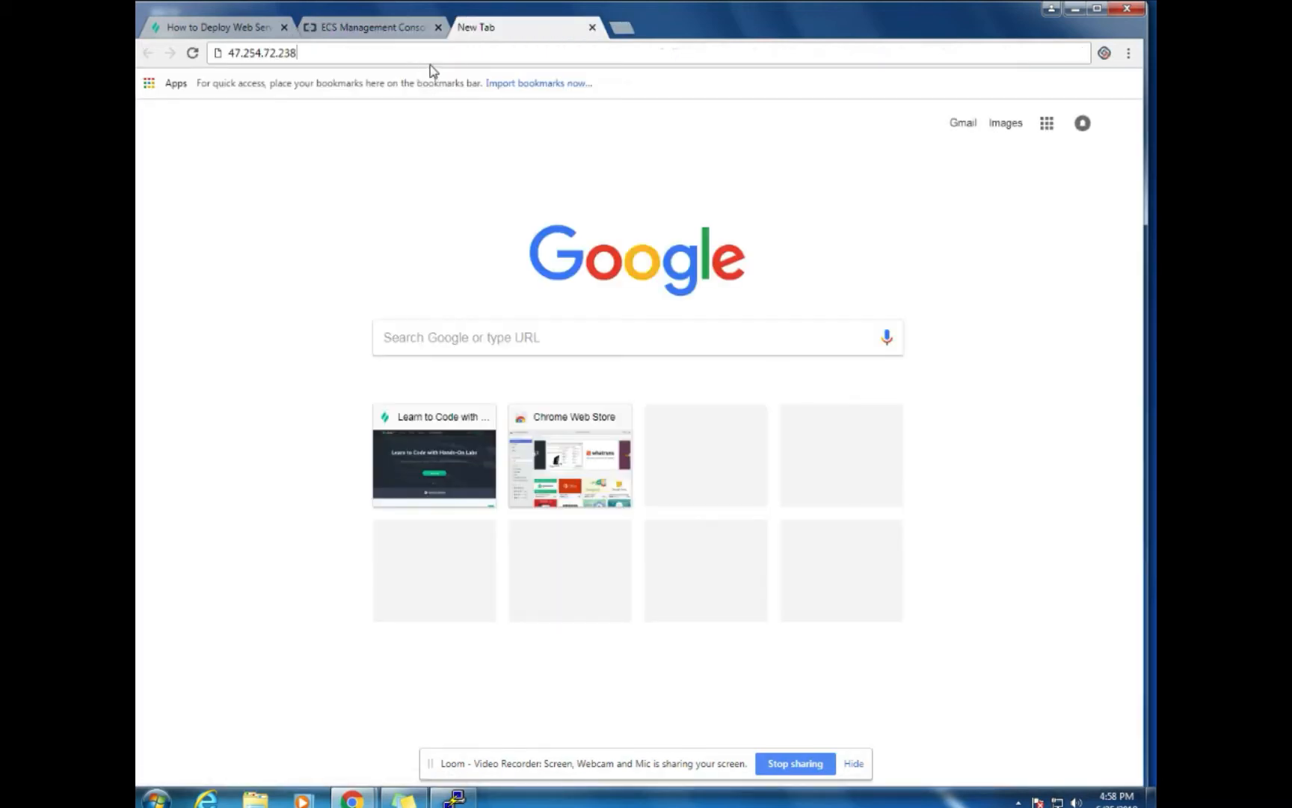
{"action": "key", "text": "Return"}
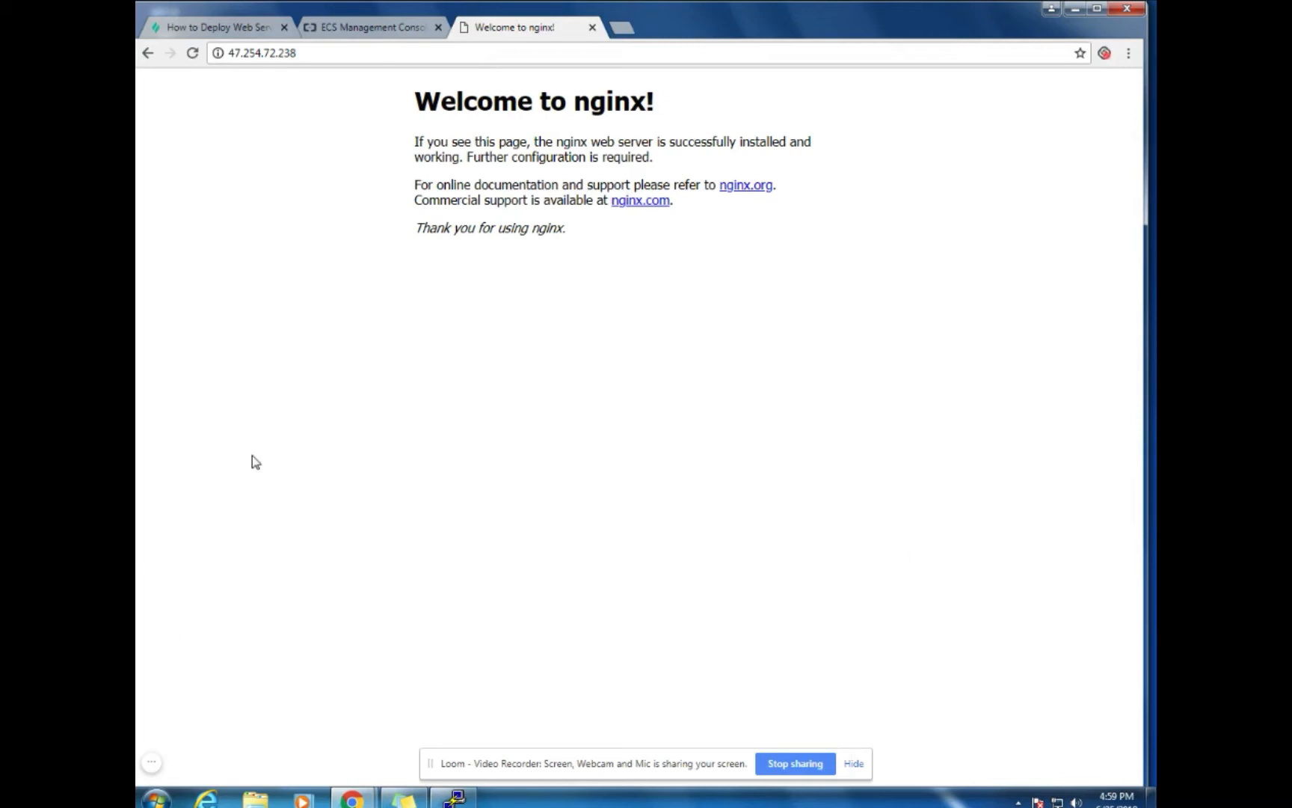
{"action": "left_click", "coordinate": [593, 27]}
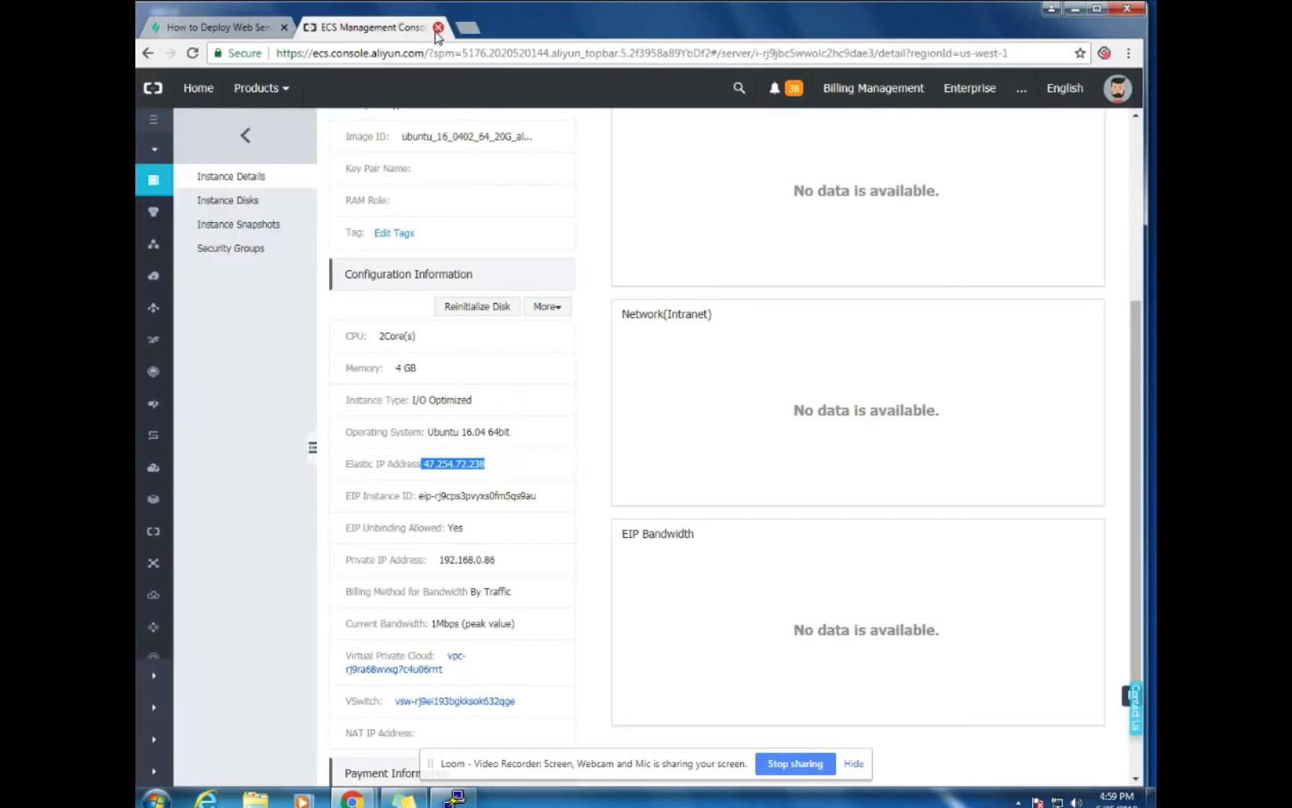
Reopen the console from the lab page, inspect aliyun-vpc's details, then go to the ECS overview
{"action": "left_click", "coordinate": [438, 27]}
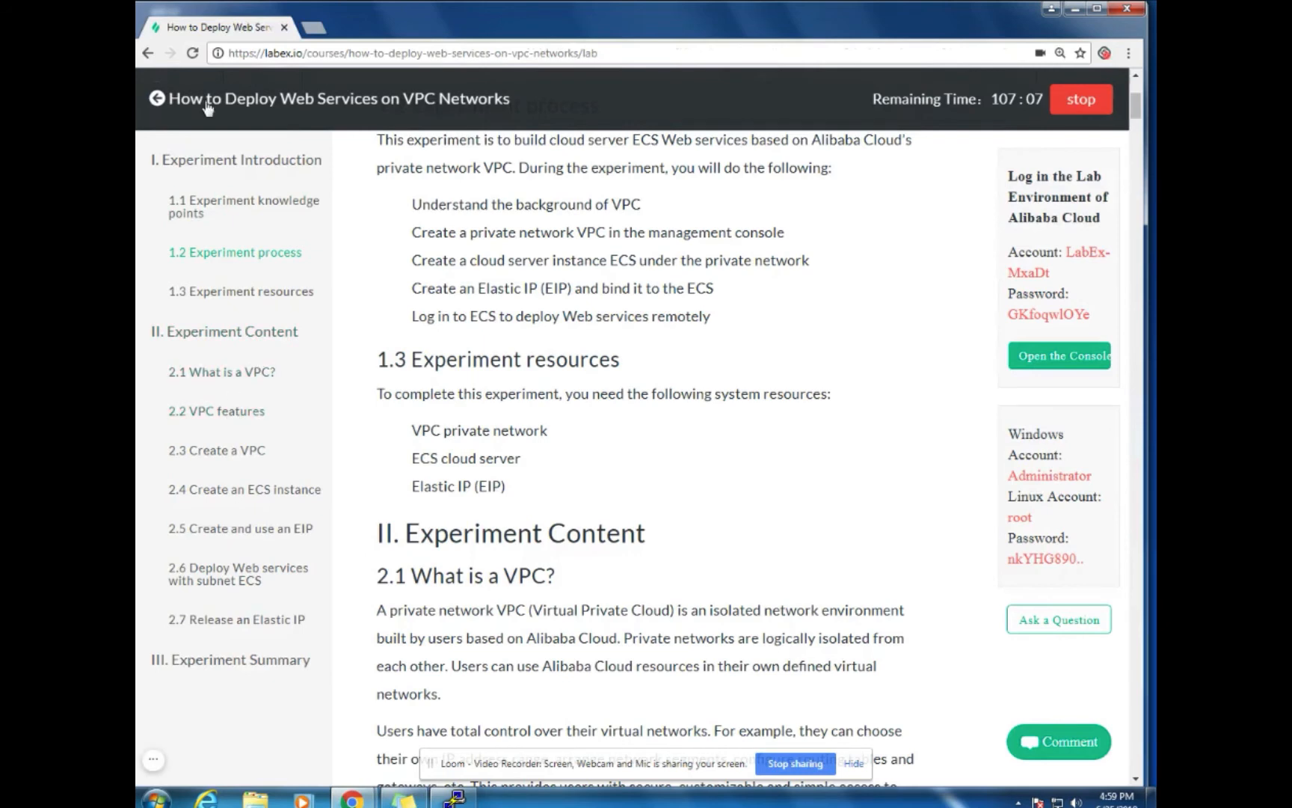
{"action": "left_click", "coordinate": [1037, 361]}
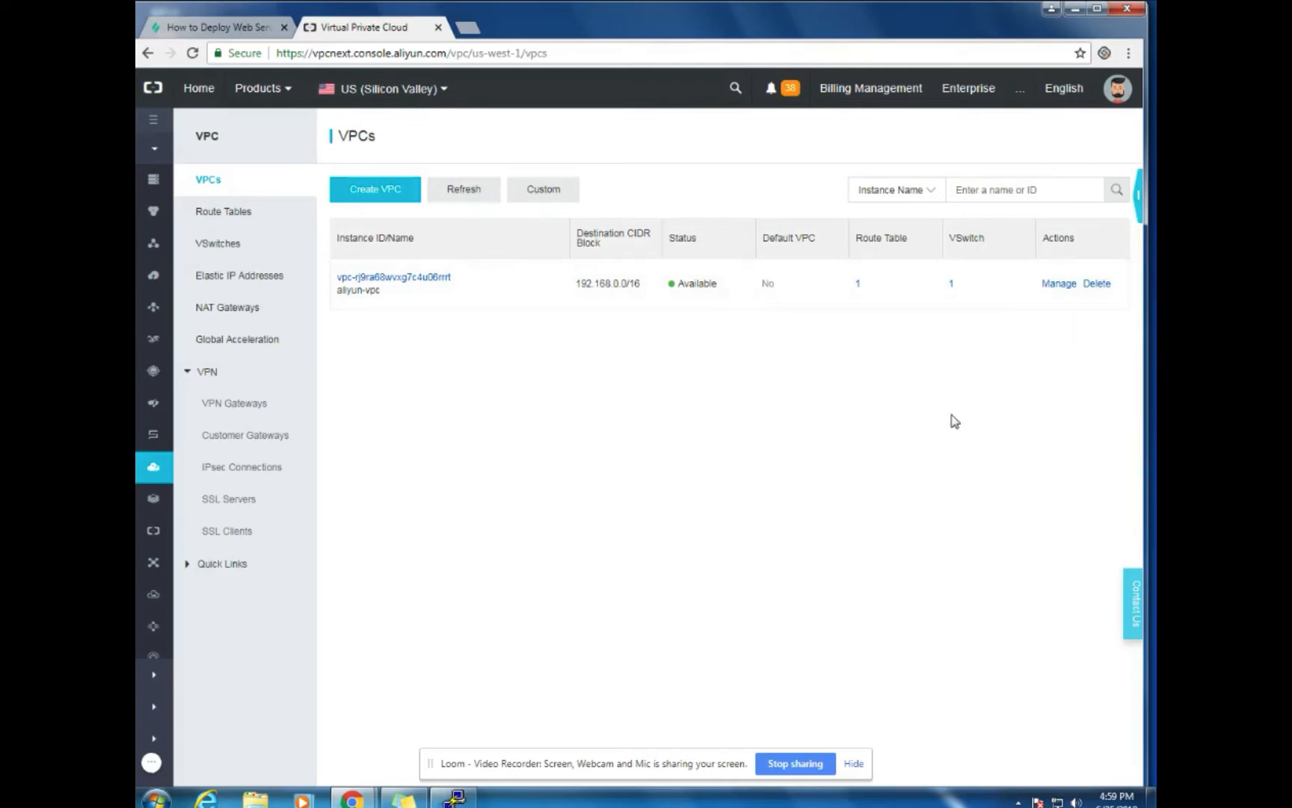
{"action": "left_click", "coordinate": [1059, 285]}
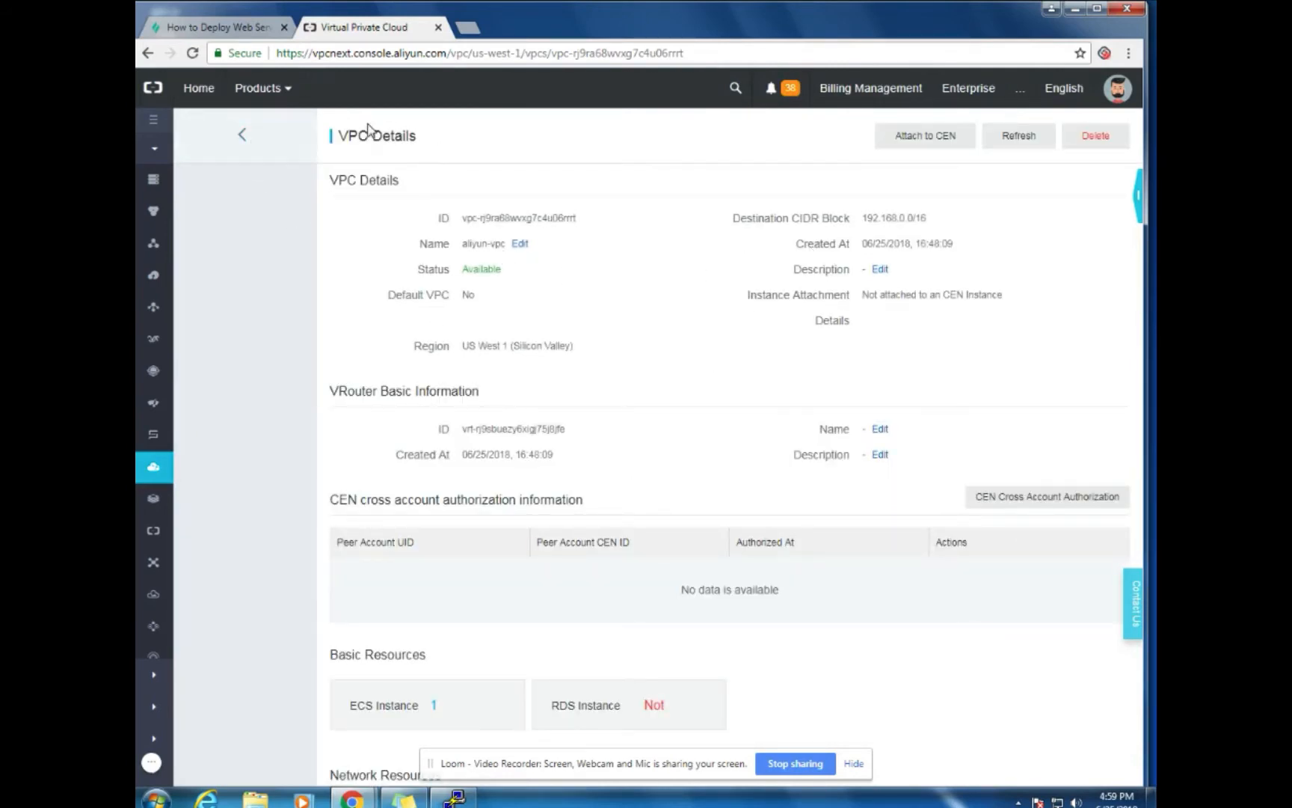
{"action": "scroll", "coordinate": [973, 373], "scroll_direction": "down", "scroll_amount": 2}
{"action": "scroll", "coordinate": [960, 384], "scroll_direction": "up", "scroll_amount": 3}
{"action": "scroll", "coordinate": [662, 553], "scroll_direction": "down", "scroll_amount": 2}
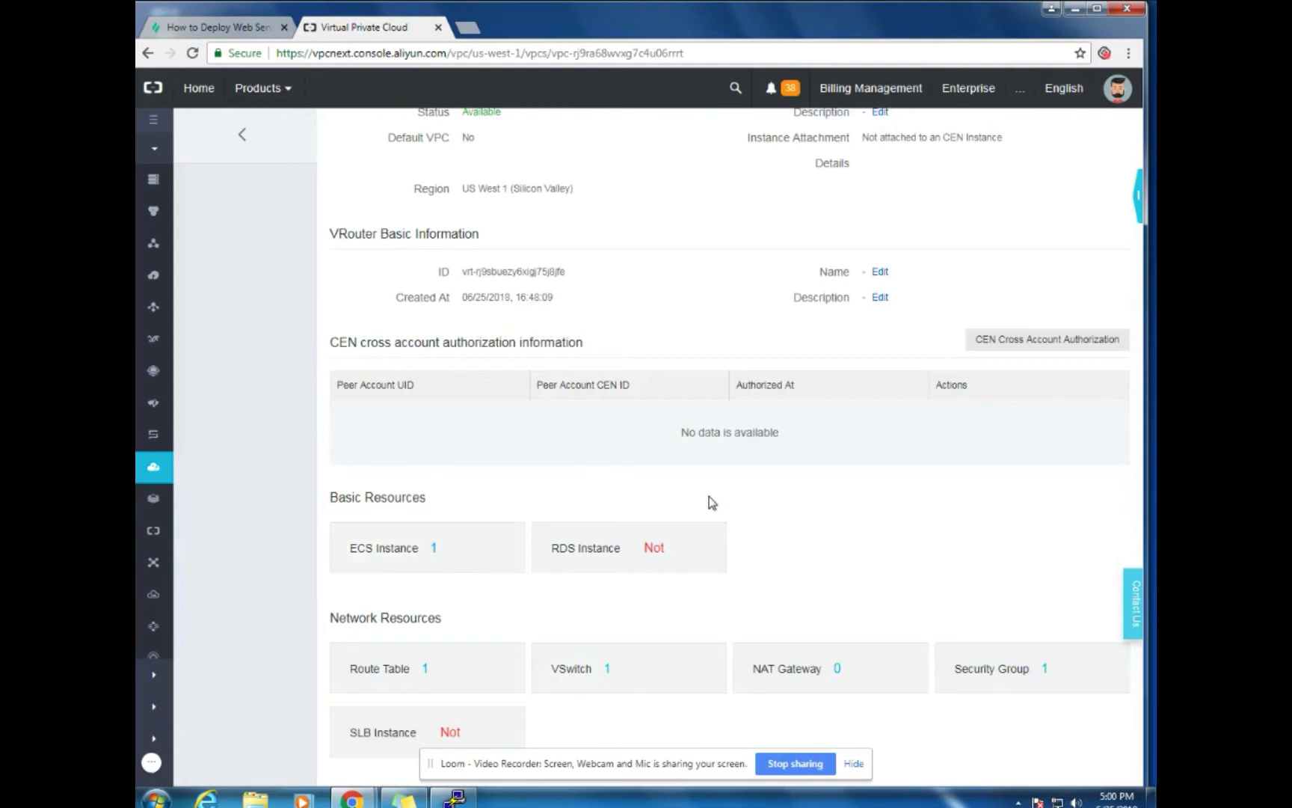
{"action": "scroll", "coordinate": [721, 294], "scroll_direction": "up", "scroll_amount": 3}
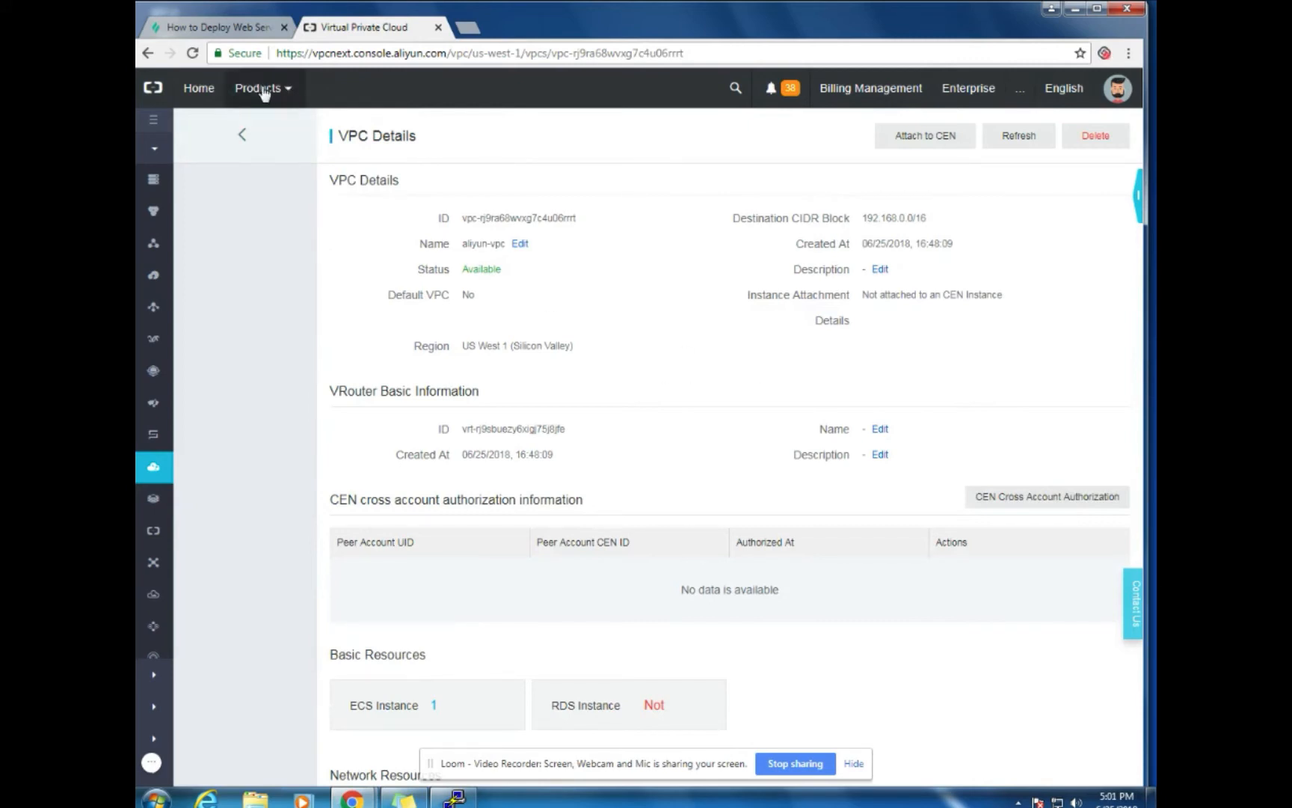
{"action": "left_click", "coordinate": [242, 135]}
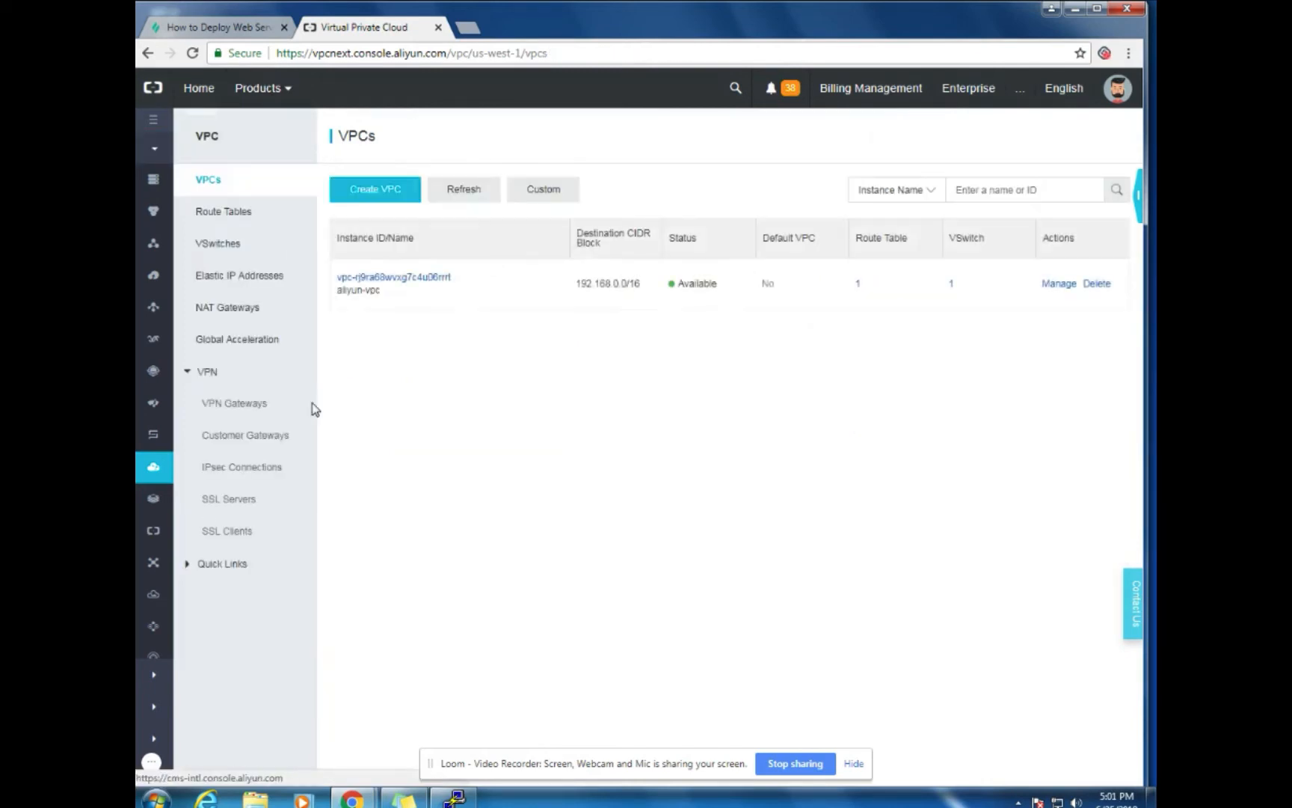
{"action": "left_click", "coordinate": [153, 180]}
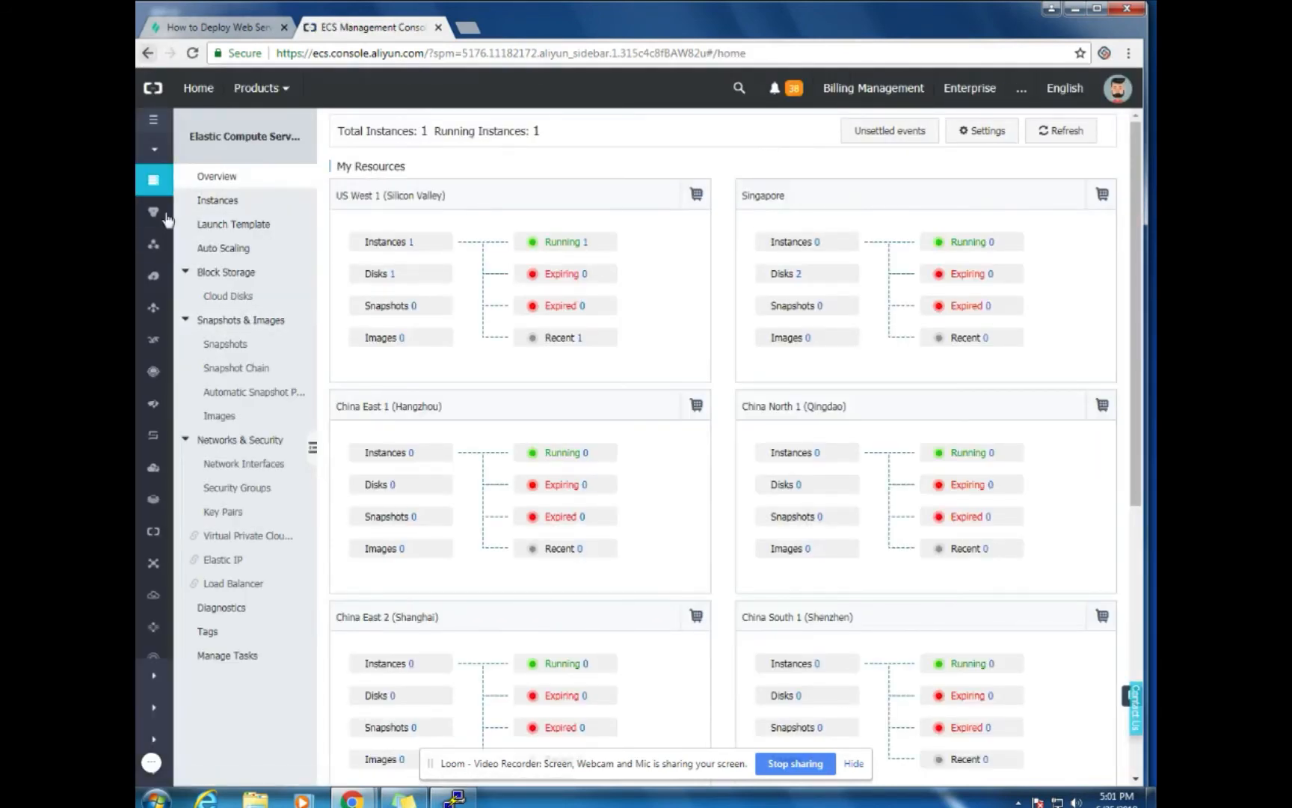
In the Elastic IP Addresses list, unbind 47.254.72.238 from ecs-1 and confirm
{"action": "left_click", "coordinate": [153, 535]}
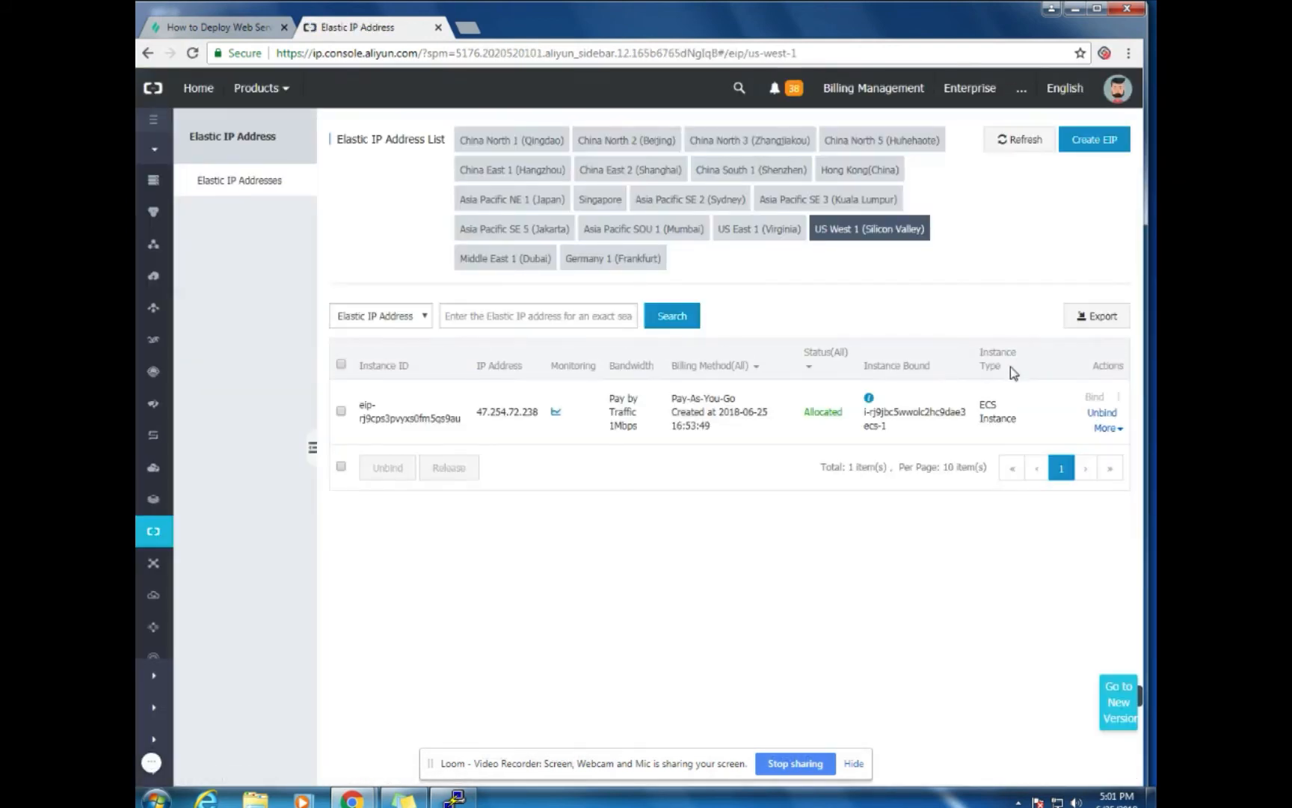
{"action": "left_click", "coordinate": [1093, 413]}
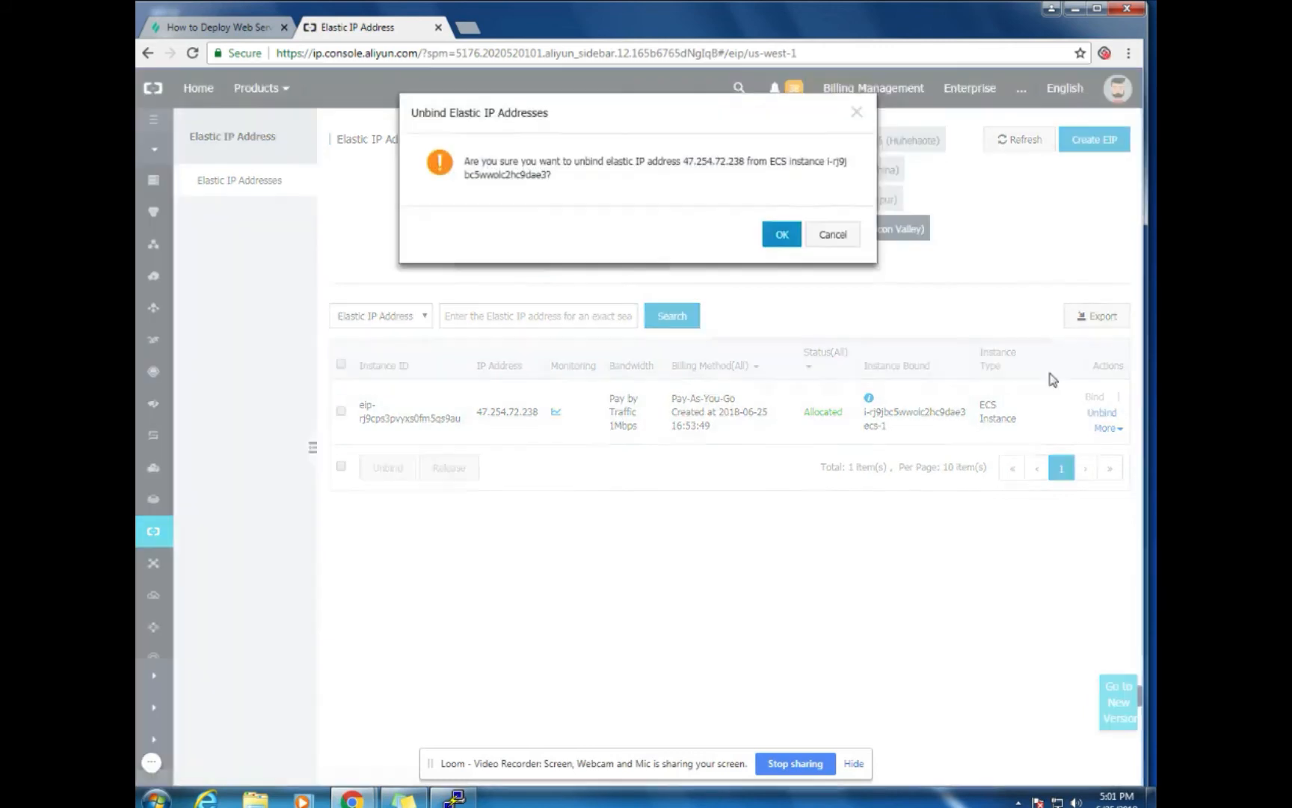
{"action": "left_click", "coordinate": [778, 233]}
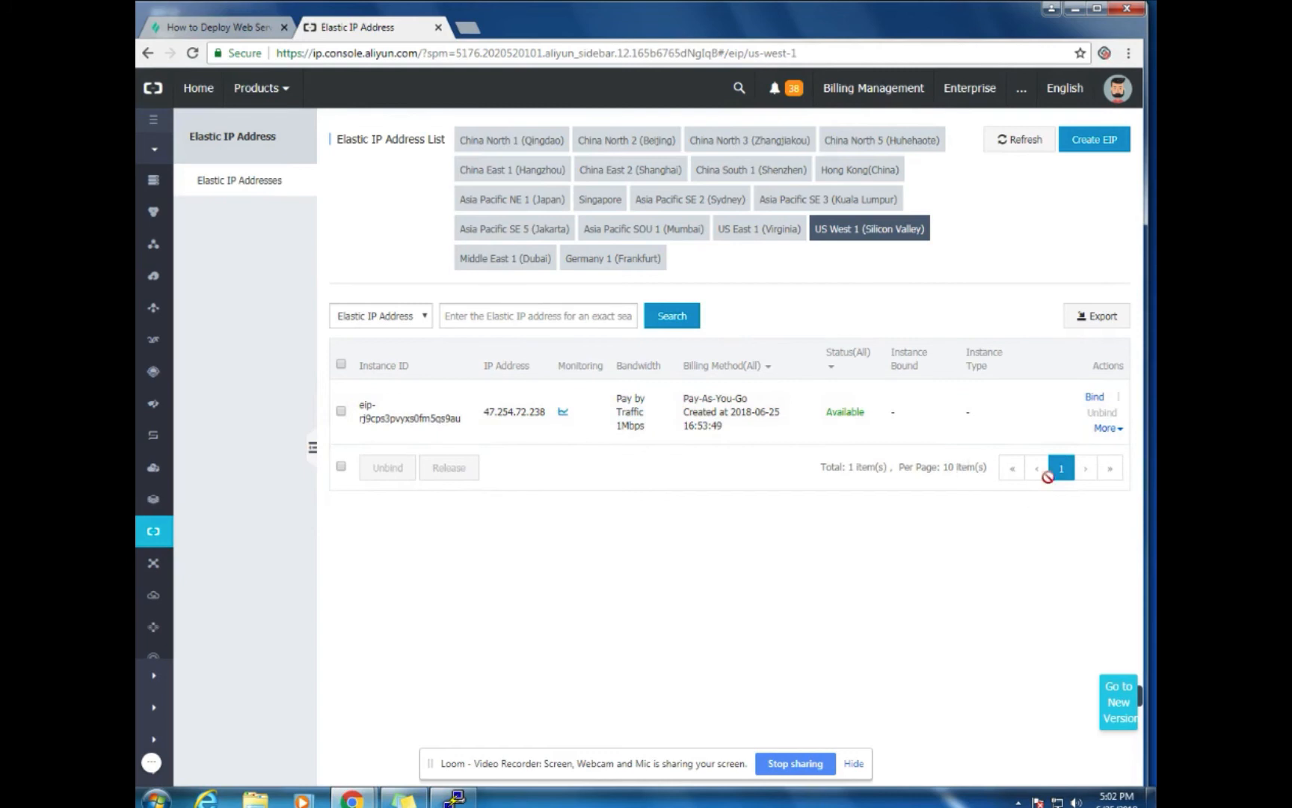
Release Elastic IP 47.254.72.238 so no records remain, then open the account page
{"action": "left_click", "coordinate": [1106, 430]}
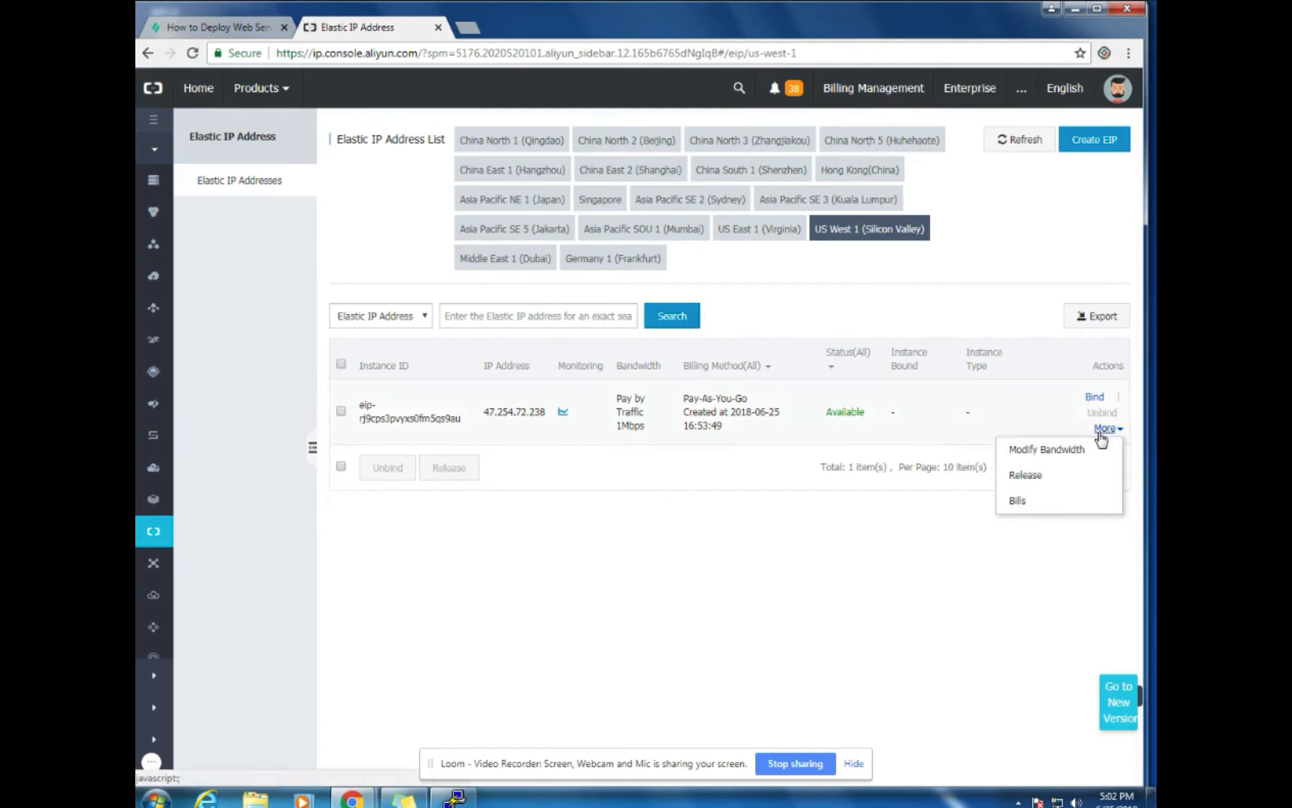
{"action": "left_click", "coordinate": [1024, 482]}
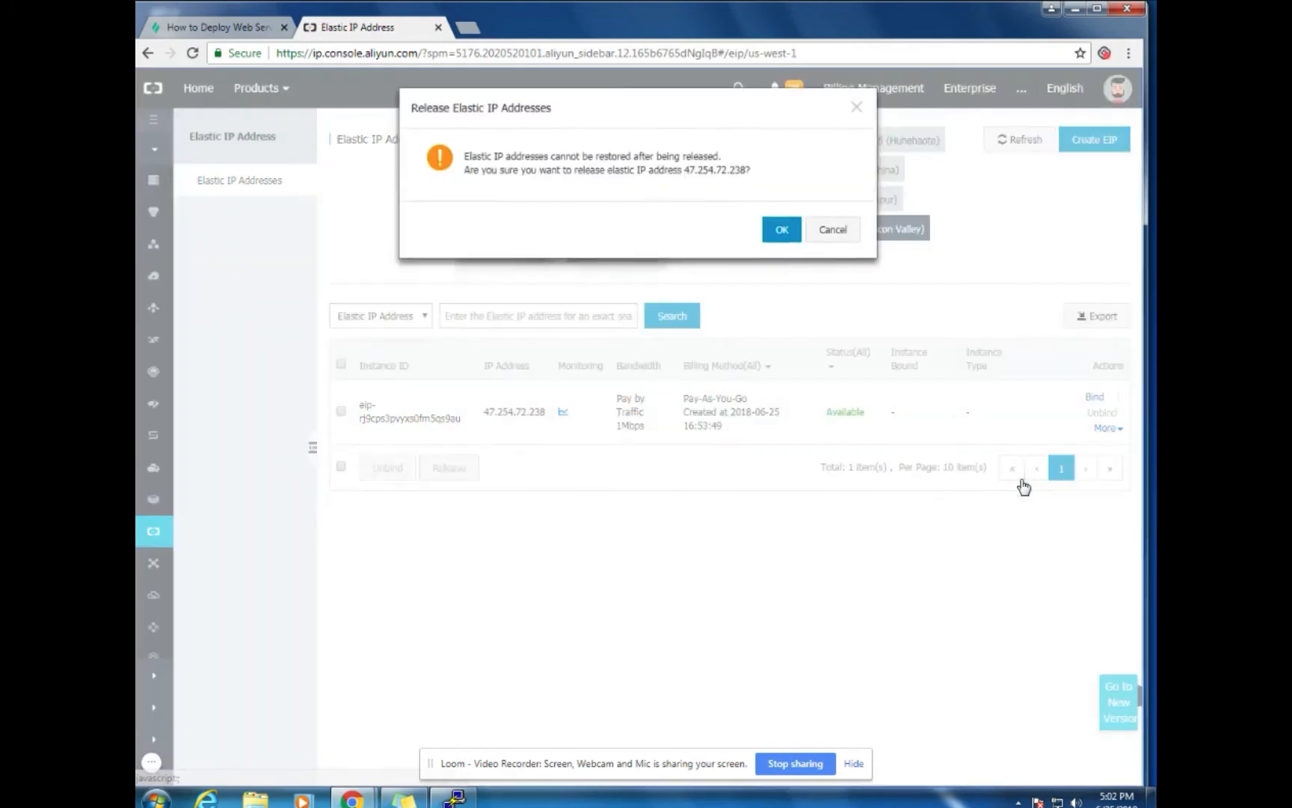
{"action": "left_click", "coordinate": [773, 247]}
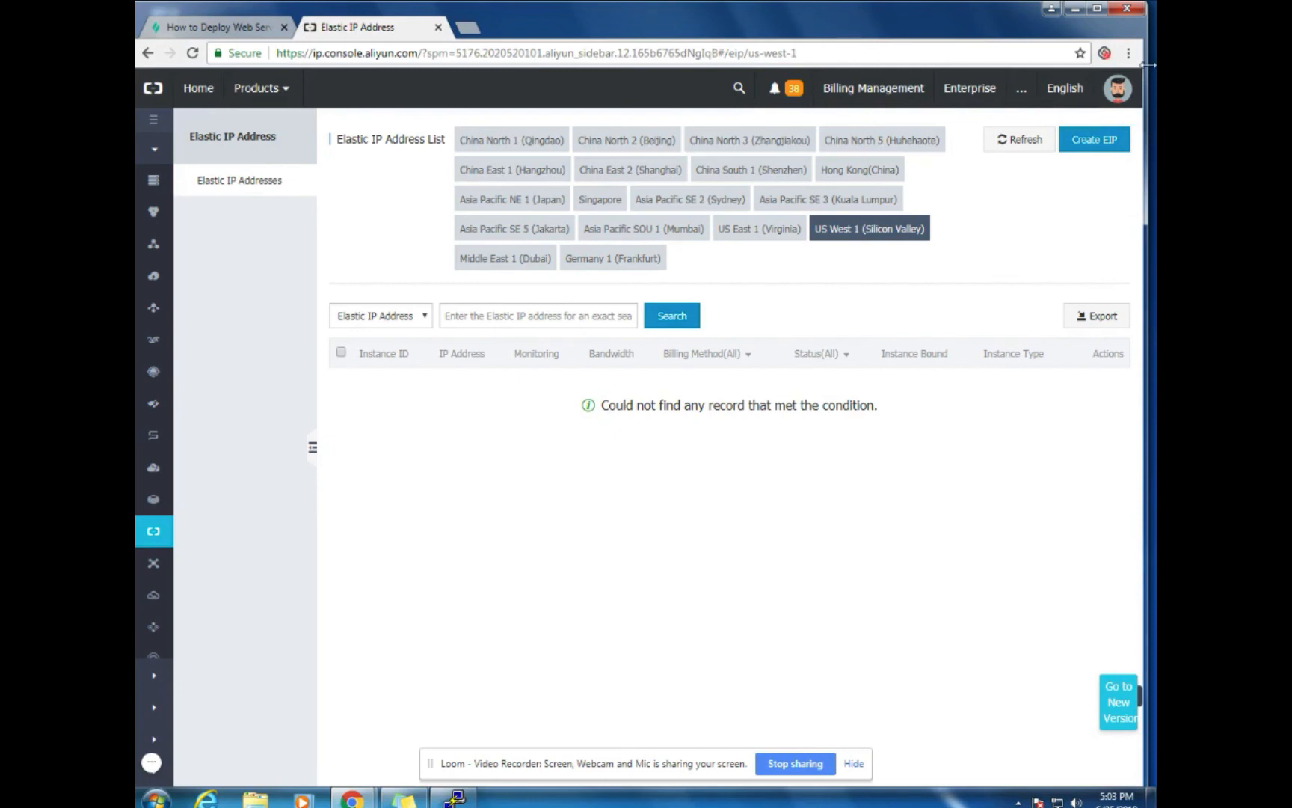
{"action": "left_click", "coordinate": [1118, 88]}
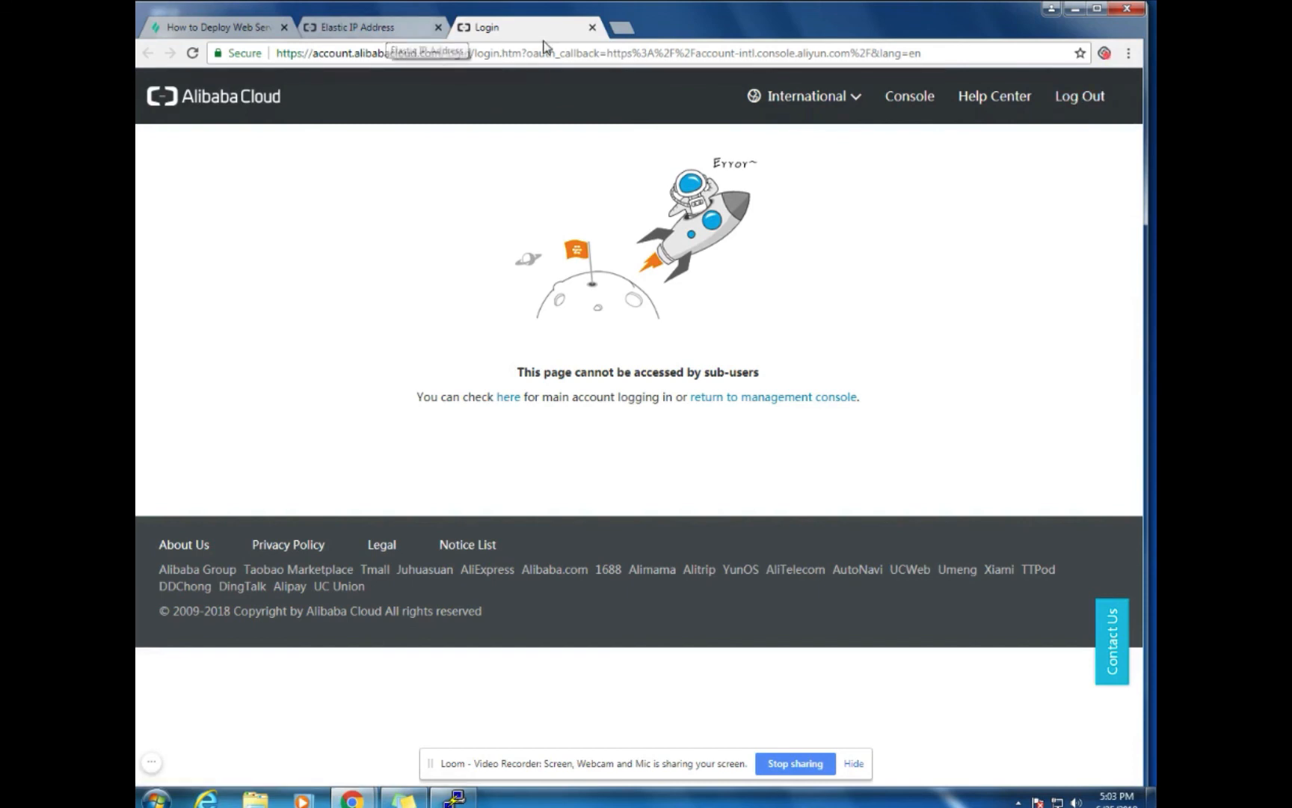
Close the Login tab and go back to the Elastic IP Address tab
{"action": "left_click", "coordinate": [593, 28]}
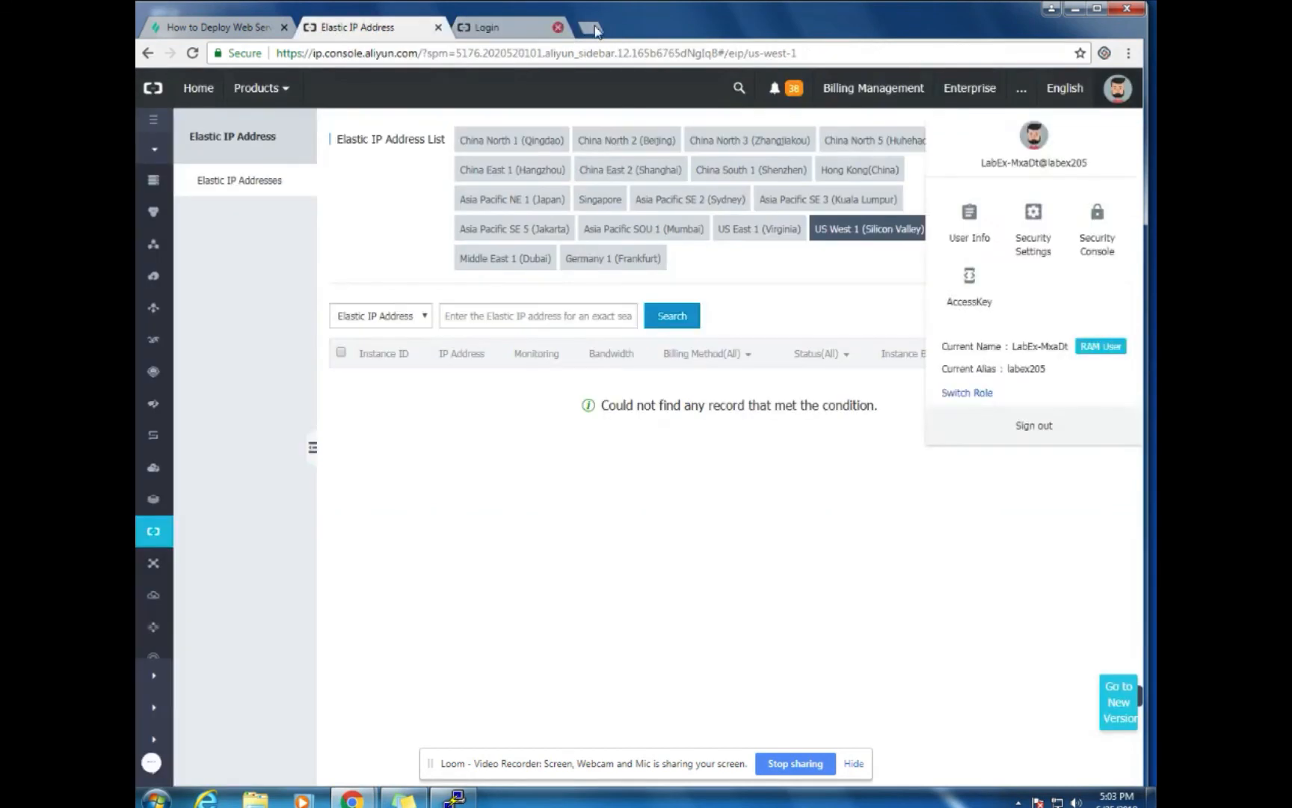
{"action": "left_click", "coordinate": [152, 762]}
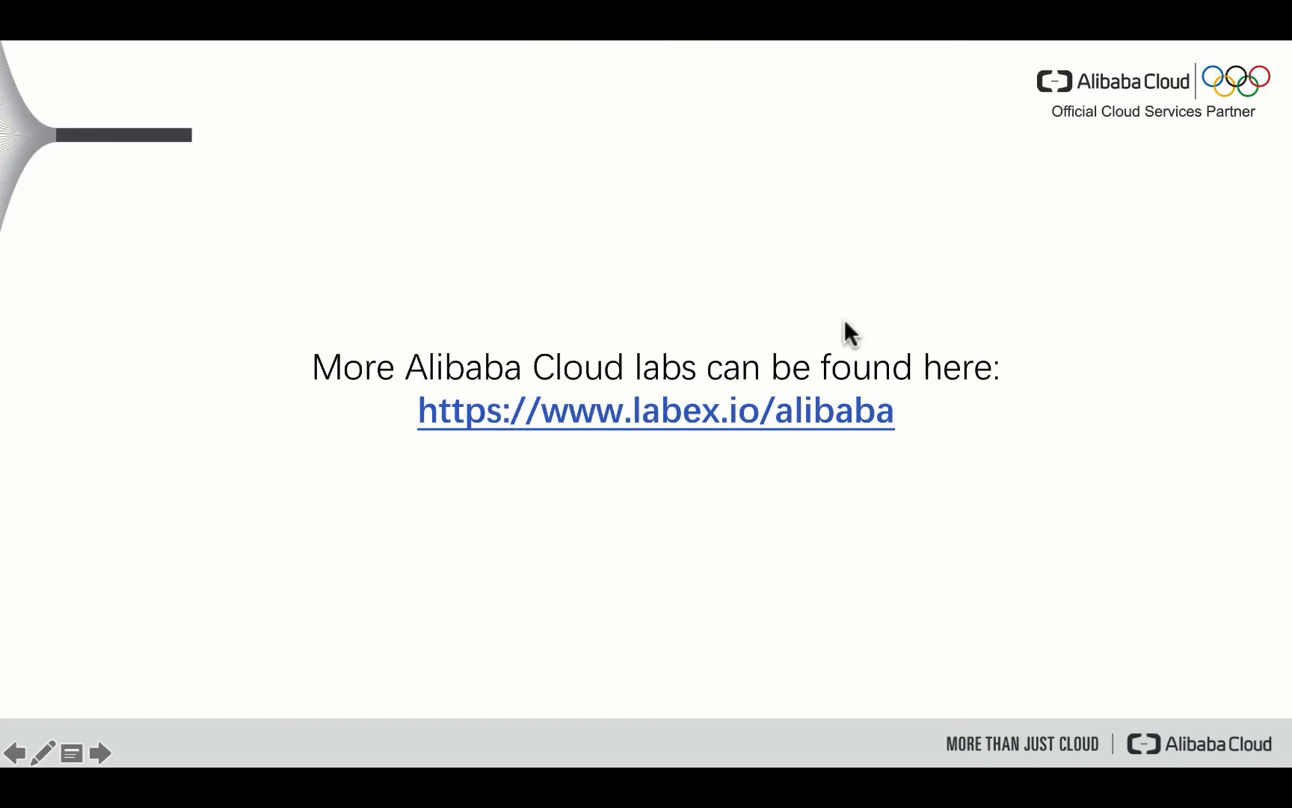